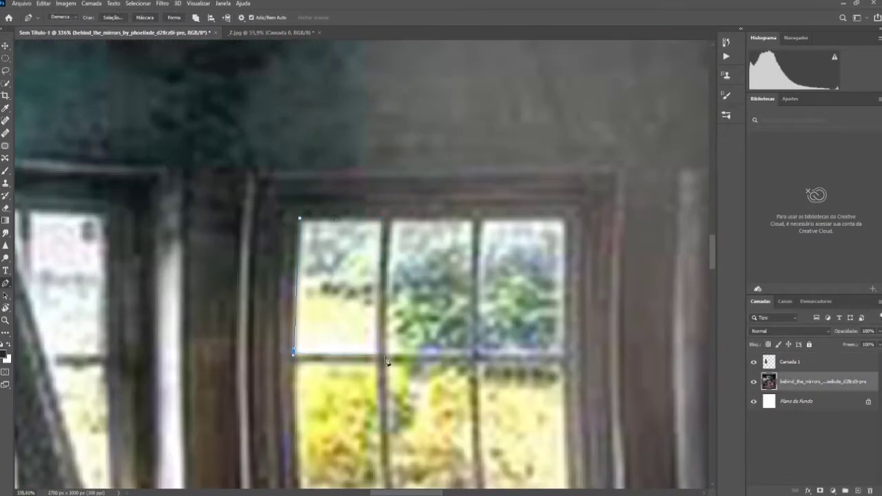
# Cut the glass panes of the mansion's rectangular and arched windows out of the staircase image layer.
pyautogui.hotkey('ctrl', 'BackSpace')
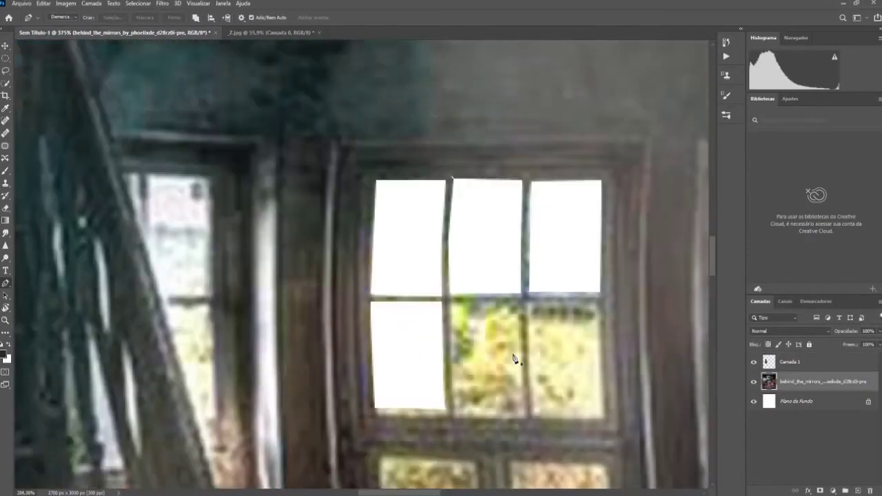
pyautogui.scroll(2, 510, 310)
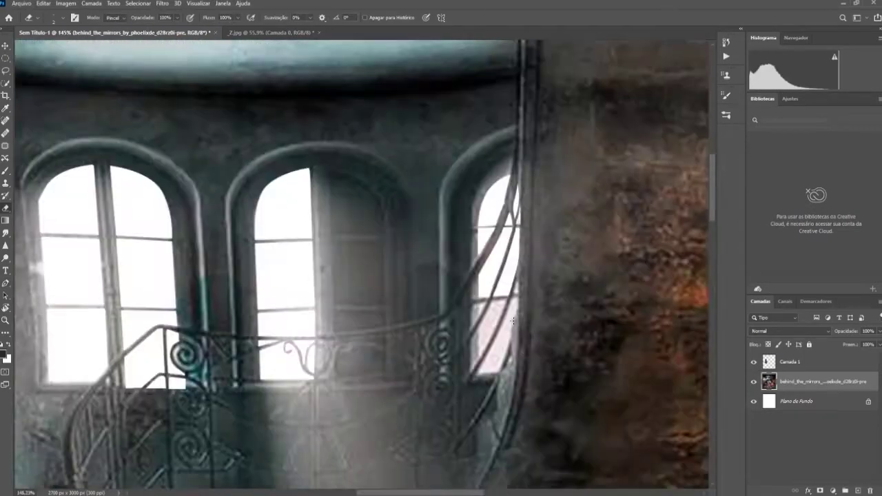
pyautogui.scroll(5, 514, 320)
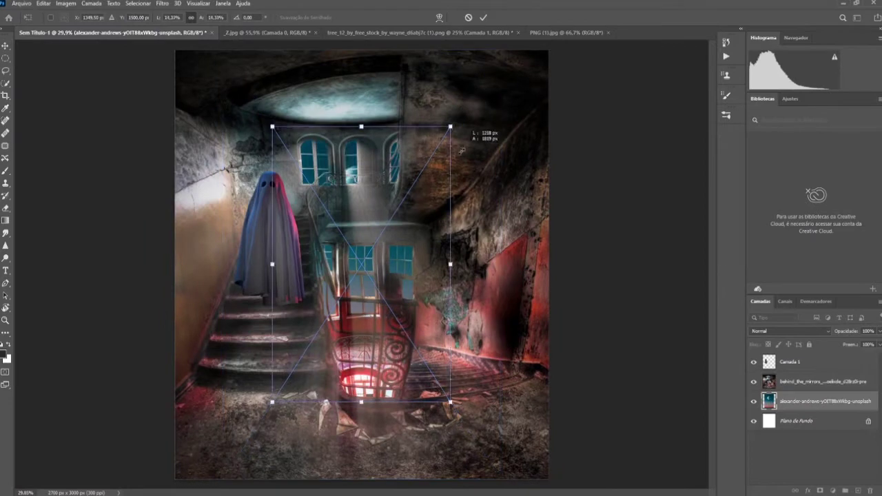
# Scale and position the blue night-sky image beneath the staircase layer so it fills the upper arched windows.
pyautogui.moveTo(417, 227); pyautogui.dragTo(414, 199)
pyautogui.press('Return')
pyautogui.hotkey('ctrl', 't')
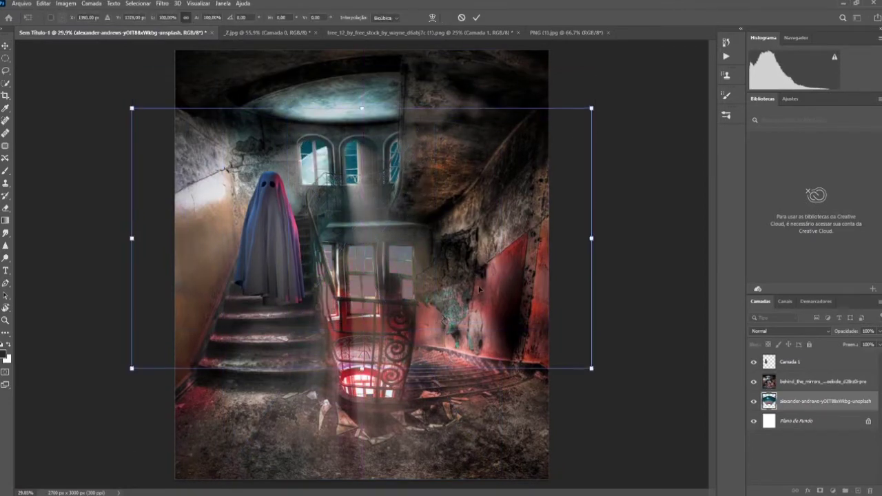
pyautogui.press('Escape')
pyautogui.hotkey('ctrl', 't')
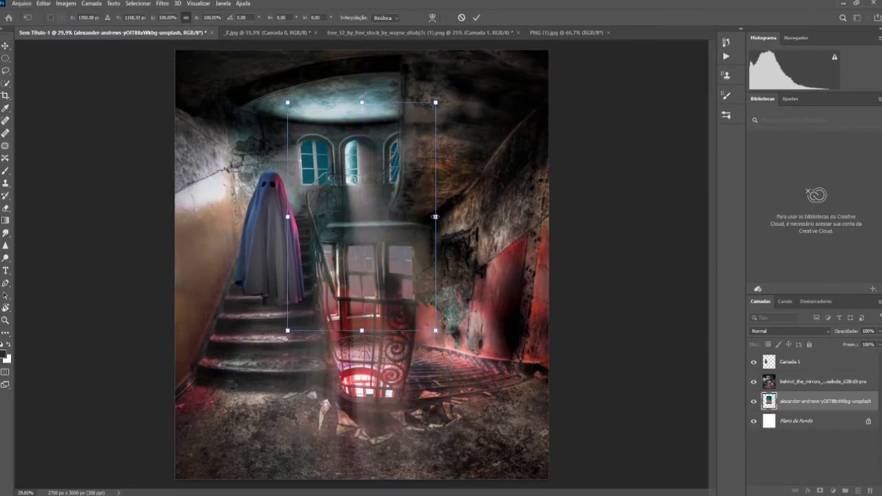
pyautogui.moveTo(548, 151); pyautogui.dragTo(481, 129)
pyautogui.press('Return')
# Mask the moon image with a soft brush so the moon blends into the sky behind the arched window, and apply the mask.
pyautogui.click(820, 490)
pyautogui.press('b')
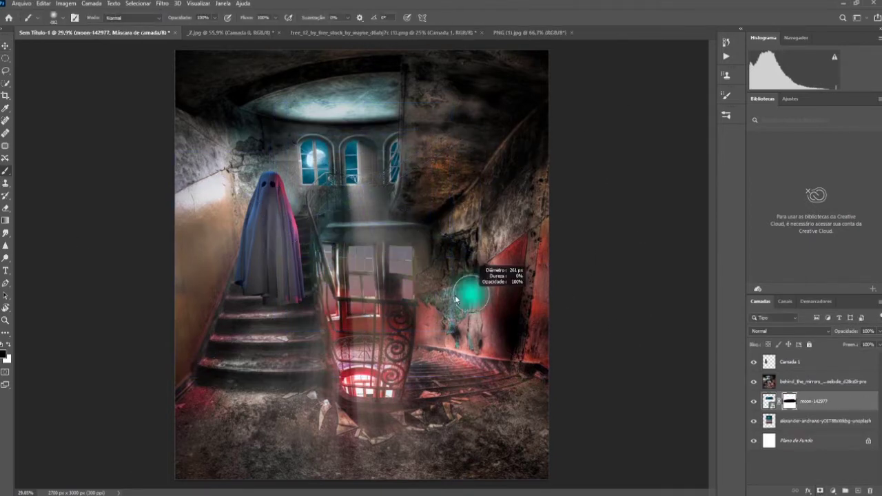
pyautogui.rightClick(790, 402)
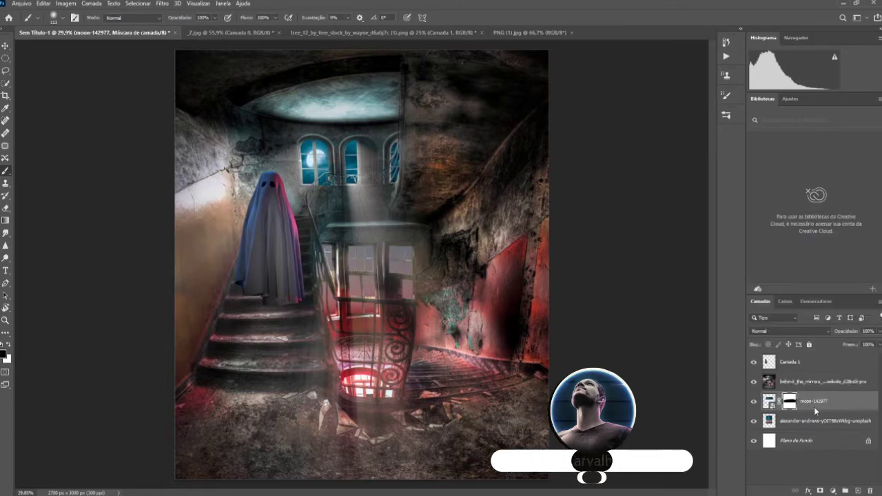
pyautogui.rightClick(789, 403)
pyautogui.click(800, 421)
# Add two blank layers above the moon layer and set the Light-Rays-32 image's blend mode to Divisão.
pyautogui.hotkey('ctrl', 'shift', 'alt', 'n')
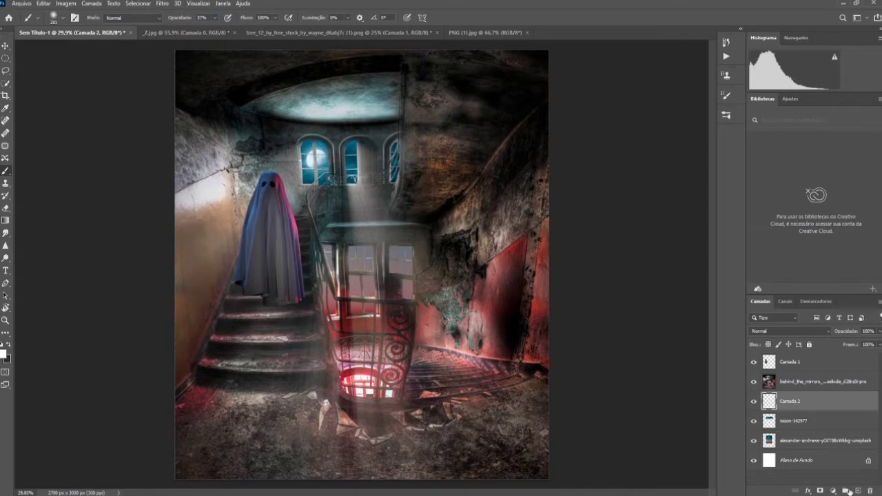
pyautogui.click(846, 491)
pyautogui.click(789, 330)
pyautogui.click(786, 404)
pyautogui.scroll(-2, 597, 295)
pyautogui.scroll(3, 597, 296)
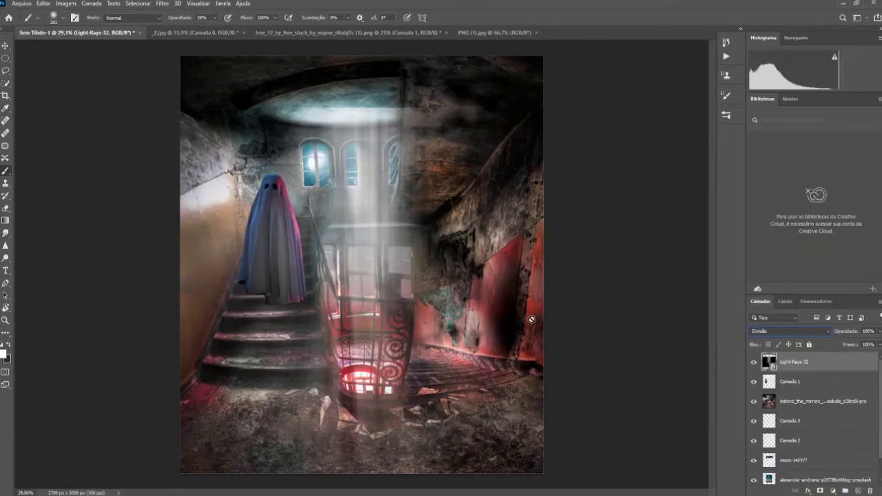
# Scale and rotate the light rays so they fall diagonally from the moonlit window, and mask out their excess at the top.
pyautogui.hotkey('ctrl', 't')
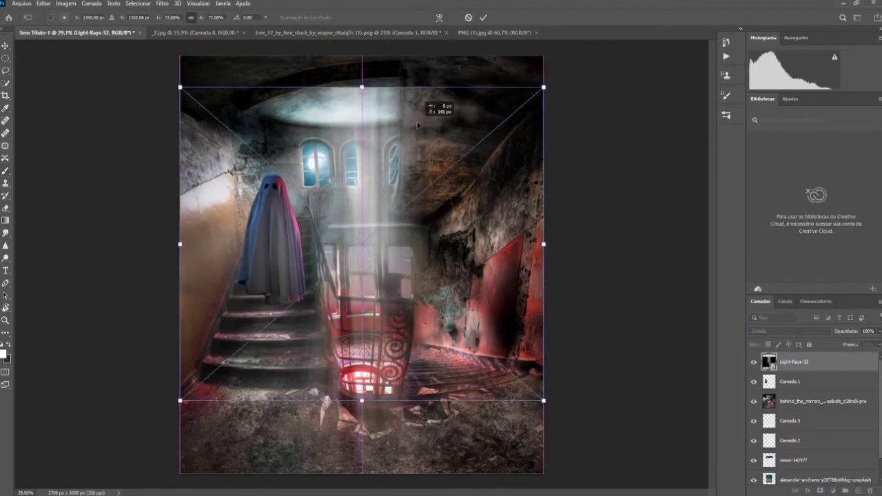
pyautogui.moveTo(483, 50); pyautogui.dragTo(314, 130)
pyautogui.moveTo(436, 232); pyautogui.dragTo(477, 227)
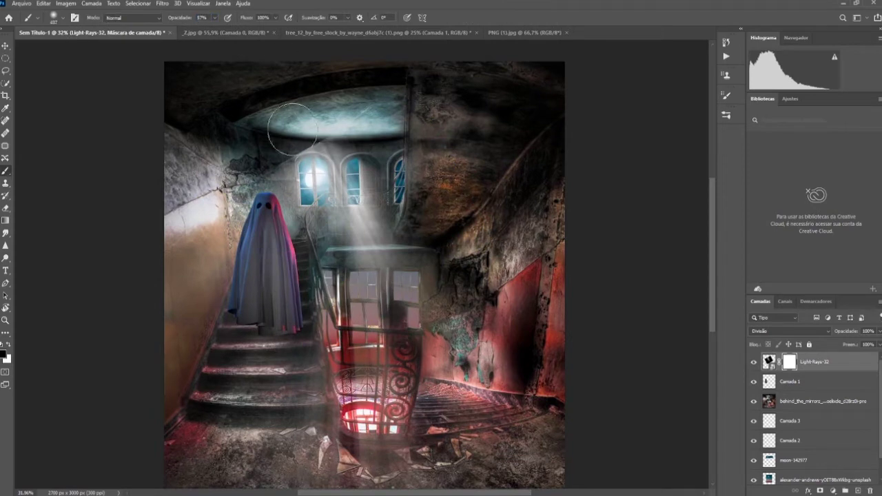
pyautogui.scroll(-3, 590, 291)
pyautogui.scroll(1, 636, 269)
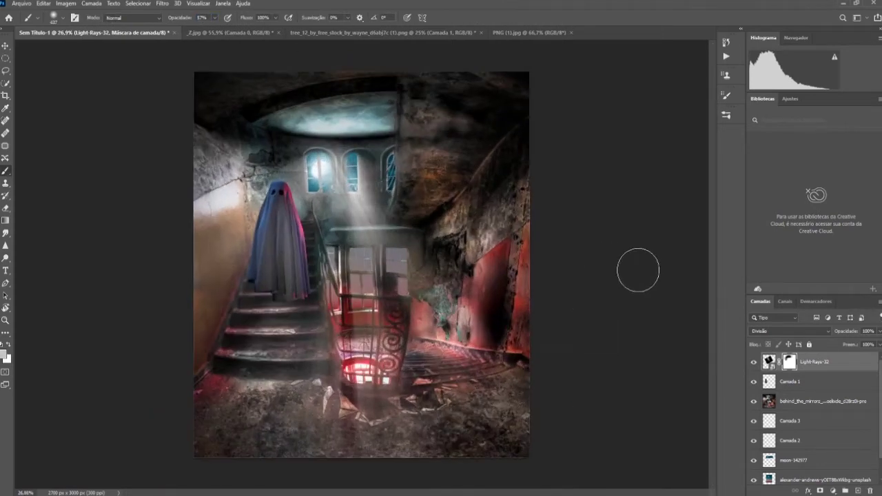
# Narrow the light rays to about 78% width and blend their edges around the arched window on the mask.
pyautogui.hotkey('ctrl', 't')
pyautogui.moveTo(468, 207); pyautogui.dragTo(433, 191)
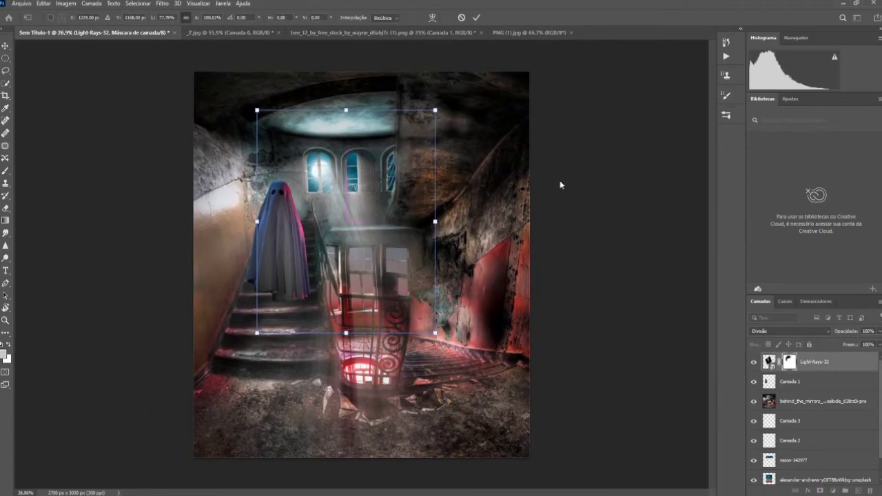
pyautogui.press('Return')
pyautogui.scroll(3, 408, 158)
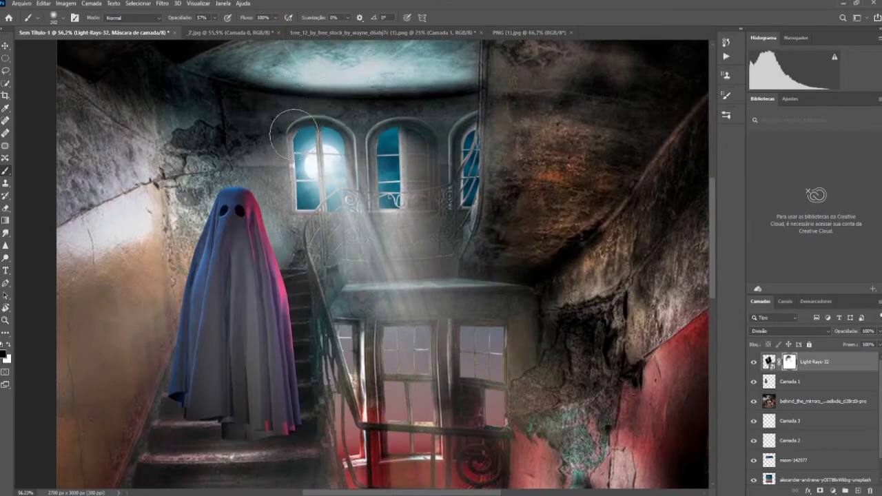
pyautogui.scroll(-4, 439, 316)
pyautogui.scroll(1, 560, 306)
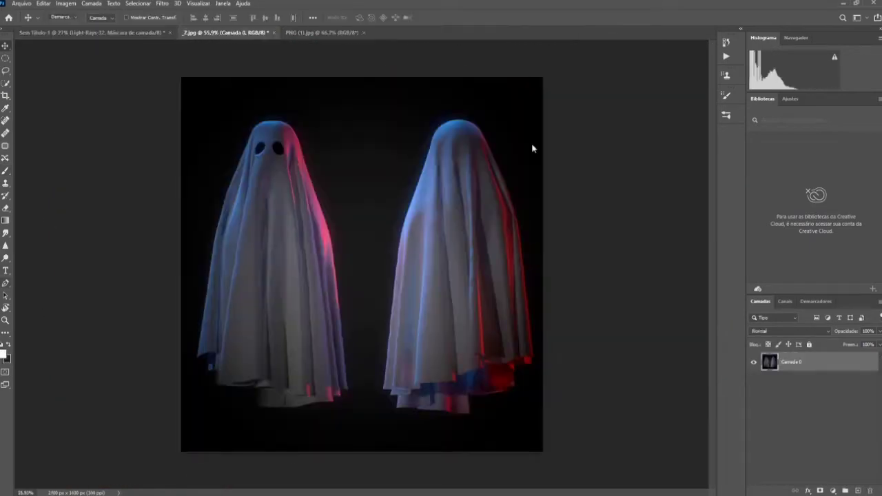
# In _Z.jpg, trace the blue-lit side of the back-facing ghost from its head down the sheet with the Pen tool.
pyautogui.scroll(2, 456, 190)
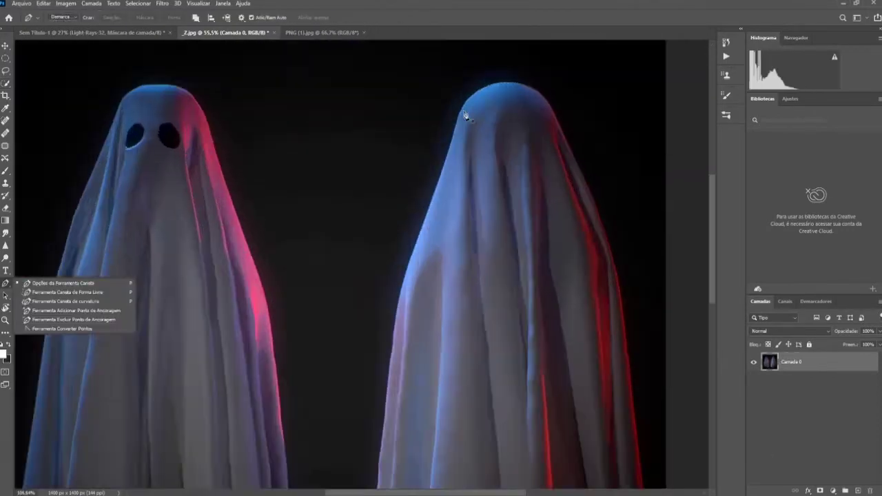
pyautogui.scroll(6, 466, 116)
pyautogui.scroll(-4, 364, 278)
pyautogui.scroll(2, 250, 274)
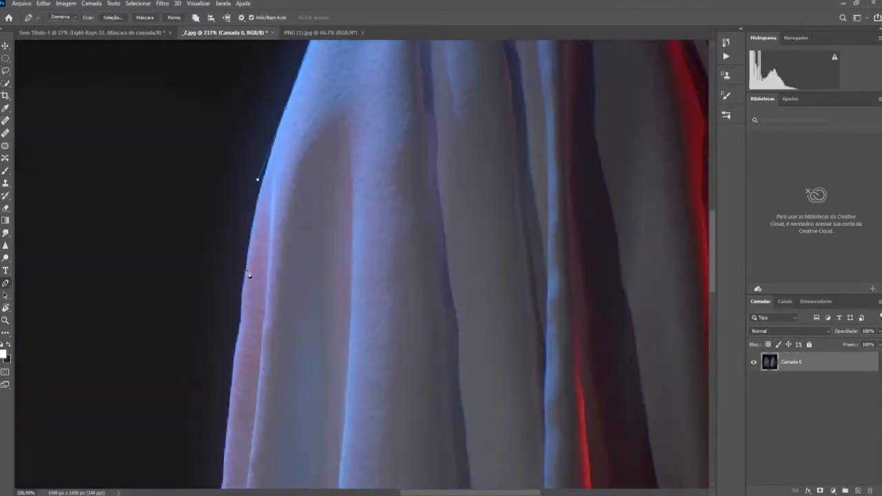
pyautogui.scroll(-5, 241, 338)
pyautogui.click(202, 381)
pyautogui.scroll(-5, 201, 379)
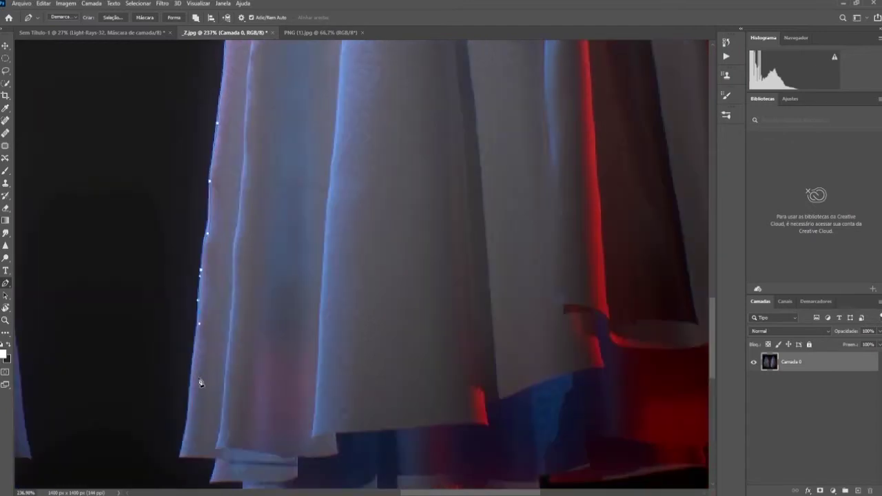
# Continue the ghost's path around the blue-side corner and along the lowest flaps of the sheet's hem.
pyautogui.click(180, 390)
pyautogui.scroll(-5, 216, 393)
pyautogui.click(204, 338)
pyautogui.click(228, 354)
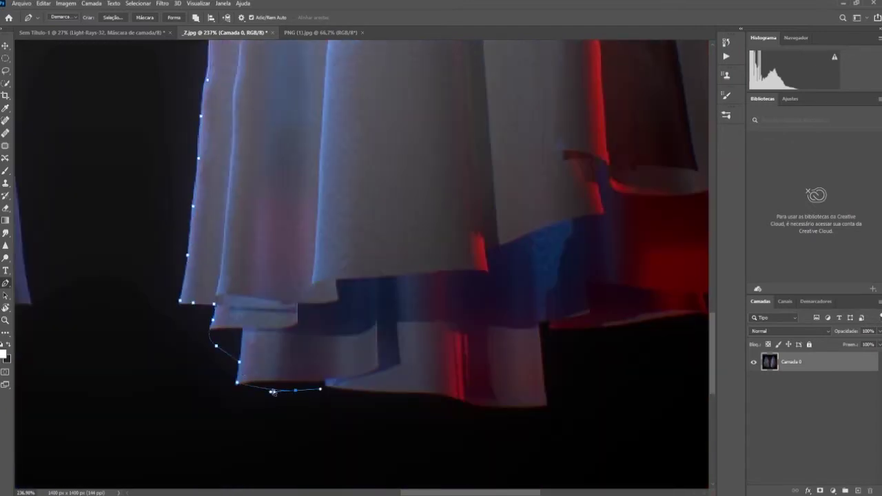
pyautogui.click(540, 333)
pyautogui.scroll(-2, 540, 333)
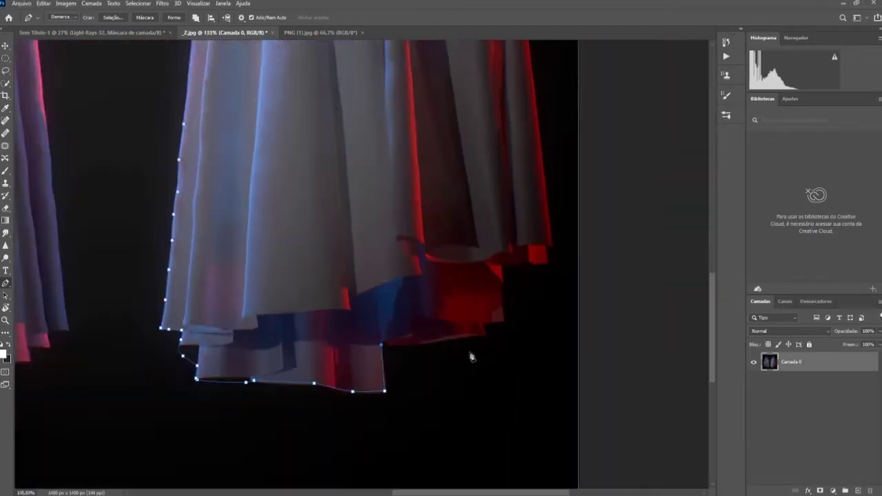
# Extend the ghost's path along the stepped red-lit hem to the sheet's outer corner.
pyautogui.scroll(4, 471, 357)
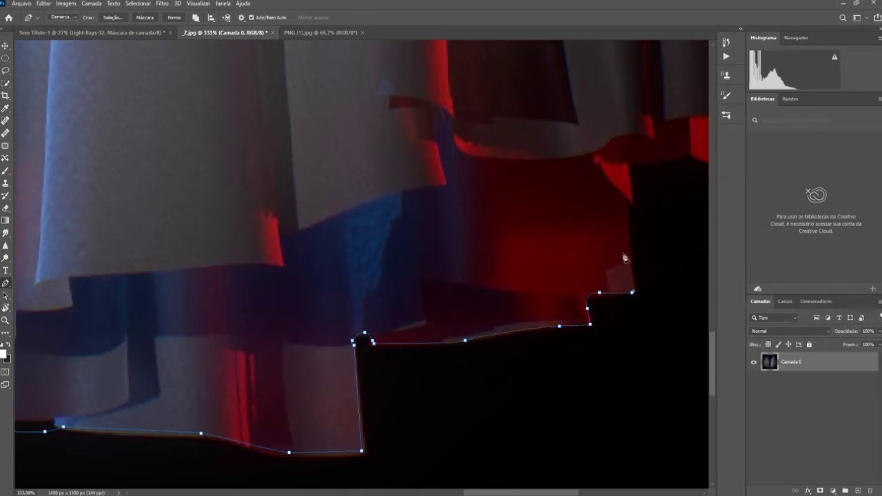
pyautogui.moveTo(481, 493); pyautogui.dragTo(499, 493)
pyautogui.click(568, 153)
pyautogui.click(613, 159)
pyautogui.scroll(-3, 619, 122)
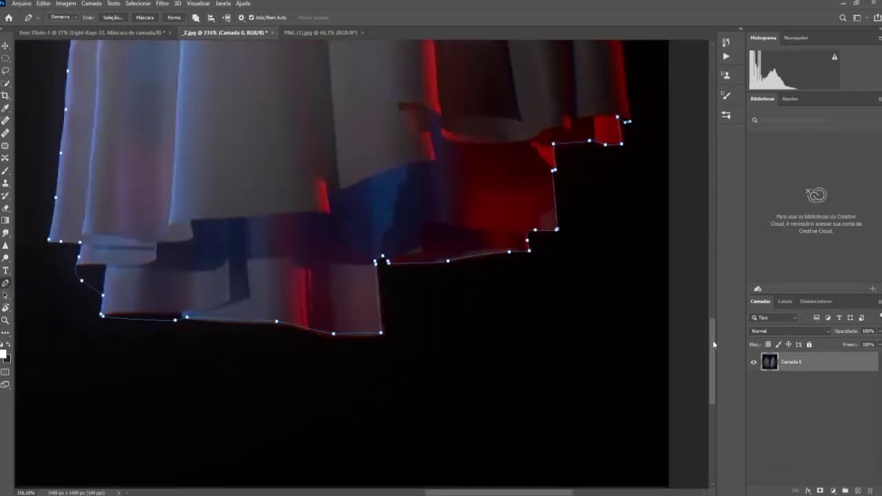
# Trace the red-lit side back up to the ghost's head, close the path and isolate the ghost with a layer mask.
pyautogui.scroll(2, 713, 340)
pyautogui.moveTo(713, 340); pyautogui.dragTo(713, 183)
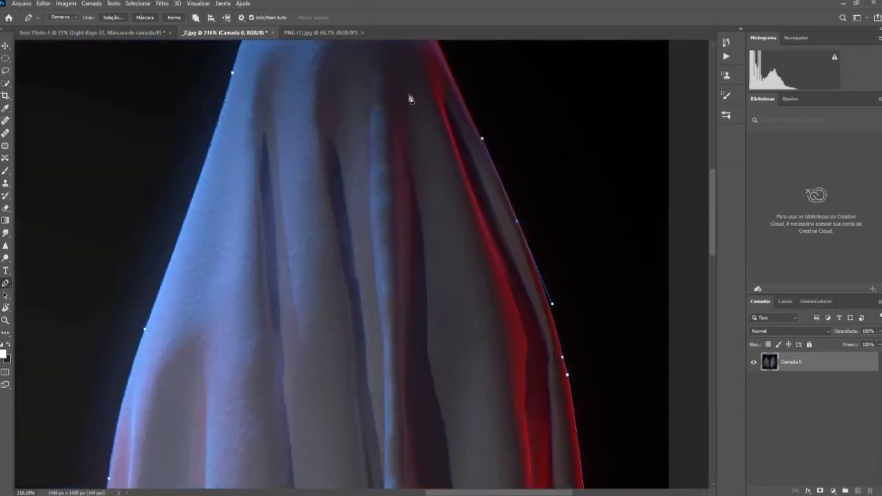
pyautogui.scroll(-2, 441, 206)
pyautogui.scroll(4, 468, 219)
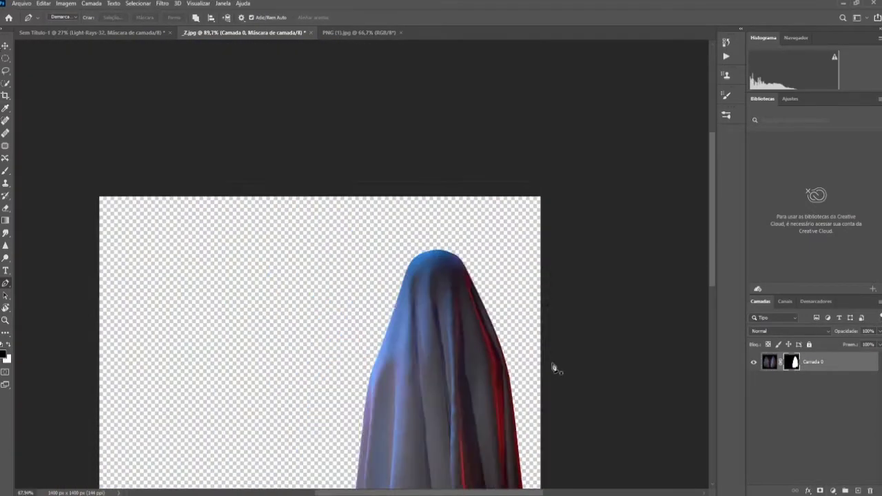
pyautogui.scroll(-5, 556, 366)
# Paste the back-facing ghost into the staircase composition beneath the light rays, scale it down and stand it on the lower stairs.
pyautogui.click(122, 32)
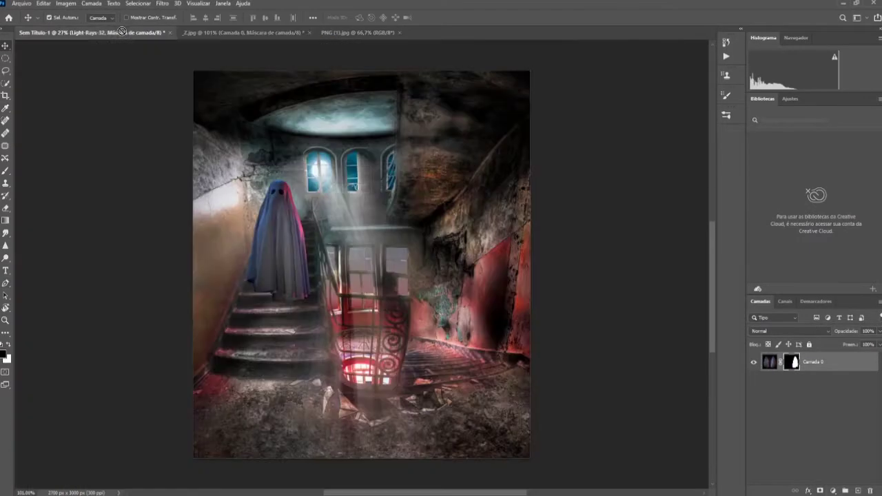
pyautogui.hotkey('ctrl', 'v')
pyautogui.press('Return')
pyautogui.hotkey('ctrl', '[')
pyautogui.hotkey('ctrl', 't')
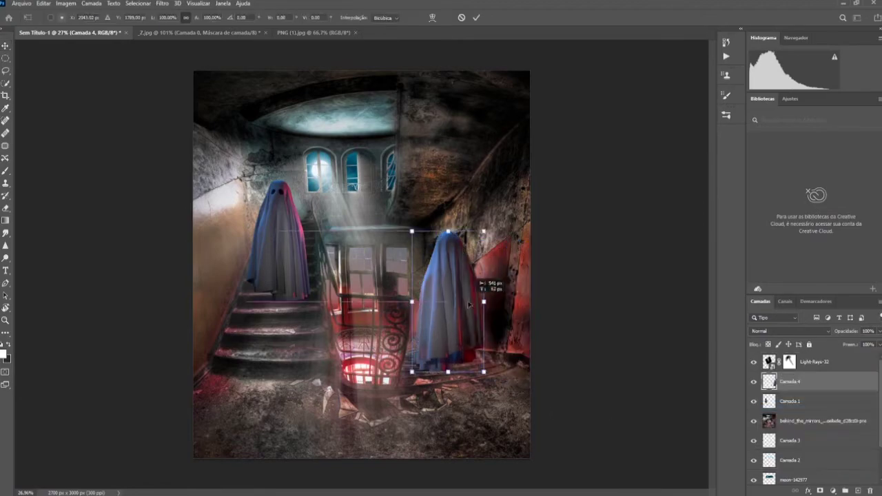
pyautogui.press('Return')
# Scale the front-facing ghost on the staircase down slightly.
pyautogui.hotkey('alt', ']')
pyautogui.hotkey('alt', '[')
pyautogui.hotkey('alt', '[')
pyautogui.hotkey('ctrl', 't')
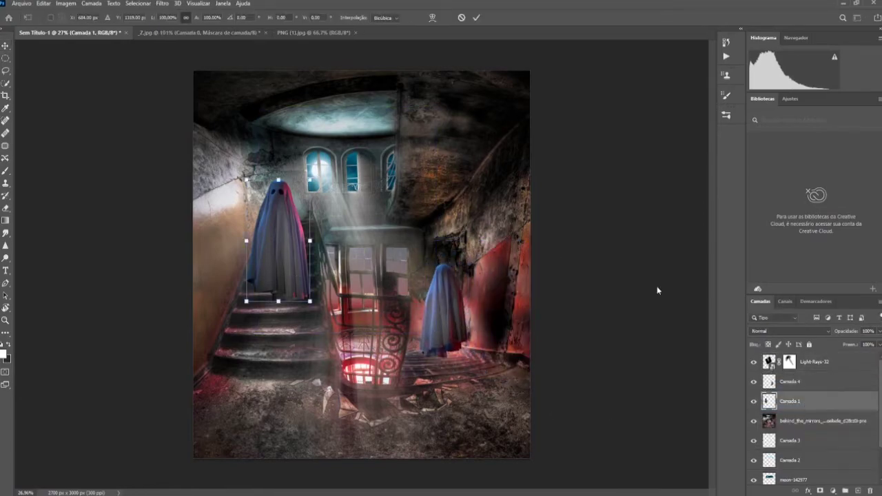
pyautogui.press('Return')
# On the staircase image layer, outline the far-left pane above the railing in the bottom round window and cut it out.
pyautogui.scroll(3, 611, 219)
pyautogui.scroll(-3, 611, 218)
pyautogui.scroll(5, 364, 395)
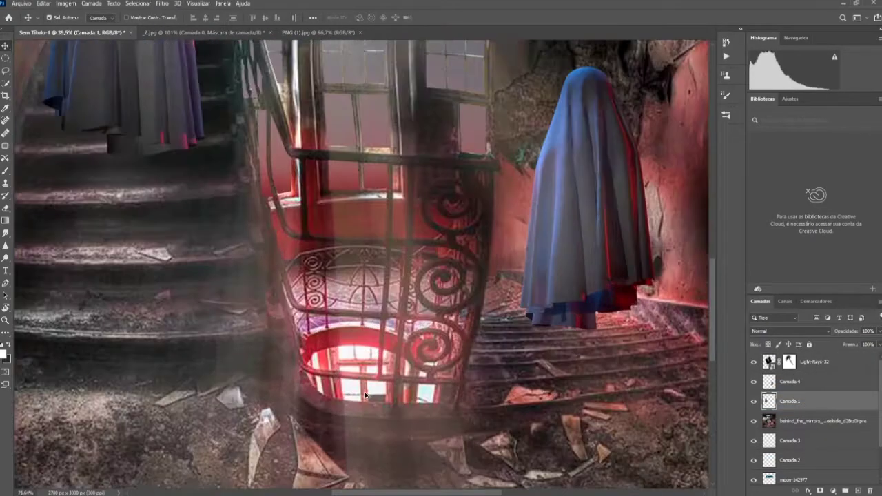
pyautogui.hotkey('alt', '[')
pyautogui.scroll(3, 364, 395)
pyautogui.rightClick(5, 283)
pyautogui.click(62, 262)
pyautogui.scroll(2, 271, 366)
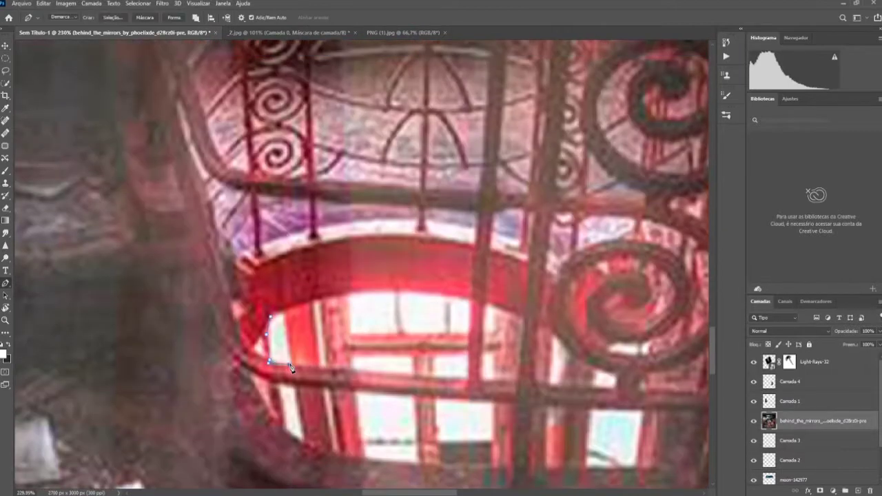
pyautogui.rightClick(286, 319)
pyautogui.click(341, 214)
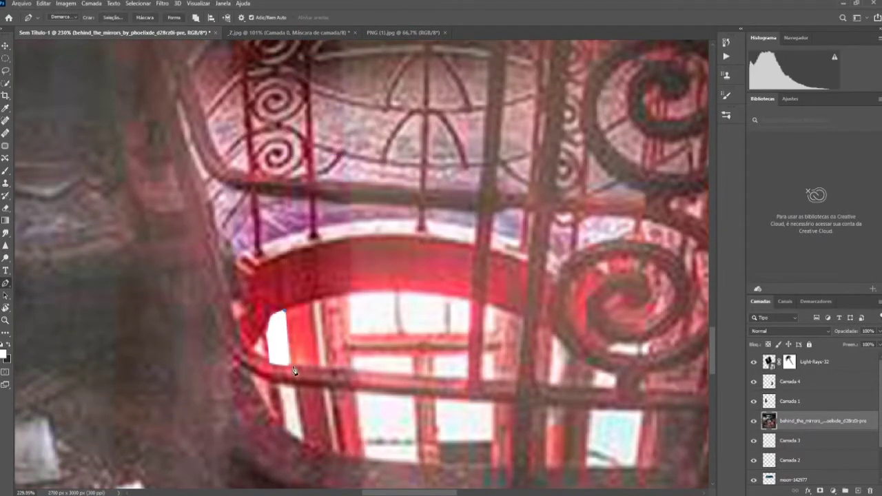
# Cut out the small corner sliver and the next narrow pane above the railing, using selections with 0 px feather.
pyautogui.rightClick(282, 329)
pyautogui.click(339, 159)
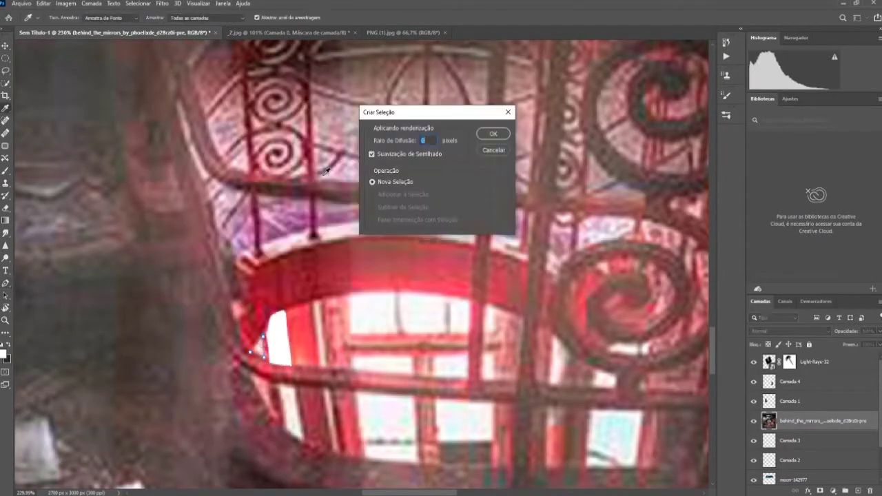
pyautogui.press('Return')
pyautogui.rightClick(315, 309)
pyautogui.click(374, 198)
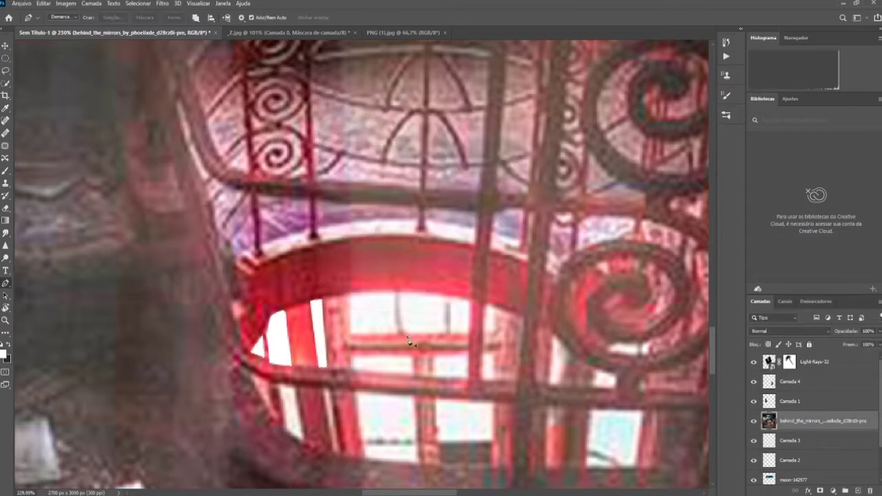
# Cut out the three leftmost glass strips below the railing in the bottom round window.
pyautogui.rightClick(330, 402)
pyautogui.click(363, 228)
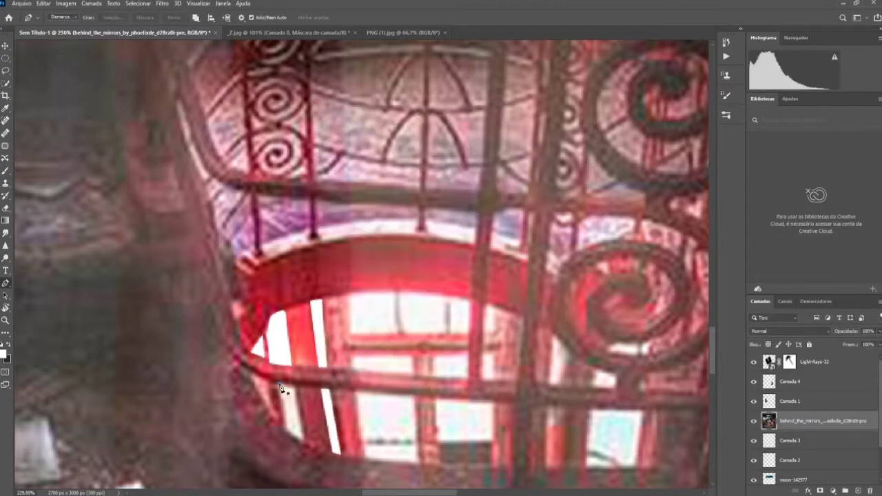
pyautogui.rightClick(283, 427)
pyautogui.click(296, 438)
pyautogui.scroll(1, 270, 402)
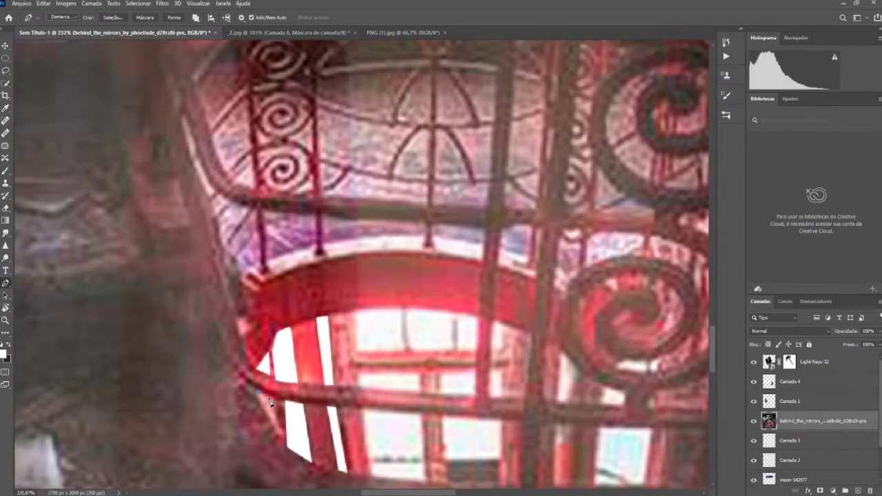
pyautogui.press('Return')
pyautogui.scroll(-2, 394, 415)
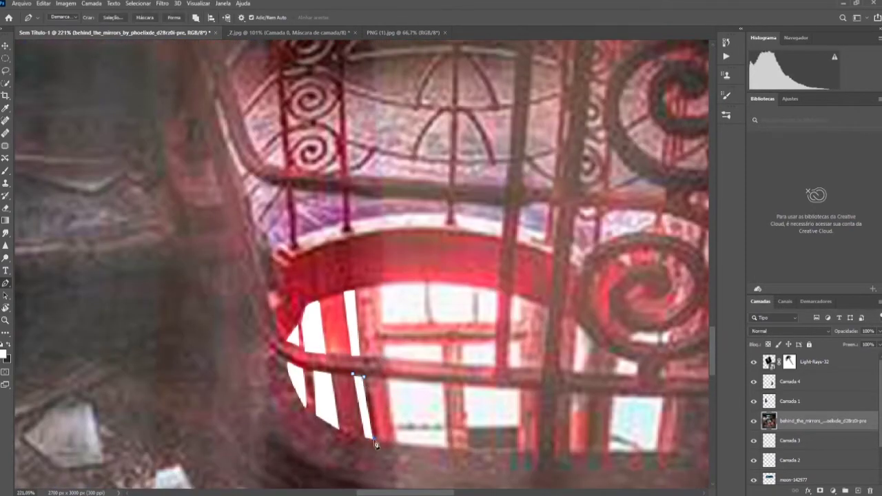
# Cut out the row of glass panes directly beneath the red arch of the bottom round window.
pyautogui.press('Escape')
pyautogui.rightClick(416, 302)
pyautogui.click(488, 135)
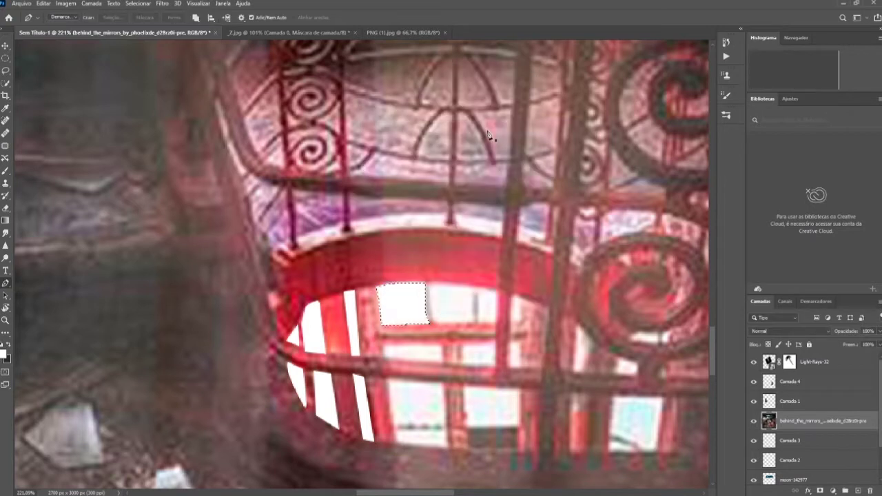
pyautogui.rightClick(431, 285)
pyautogui.click(507, 128)
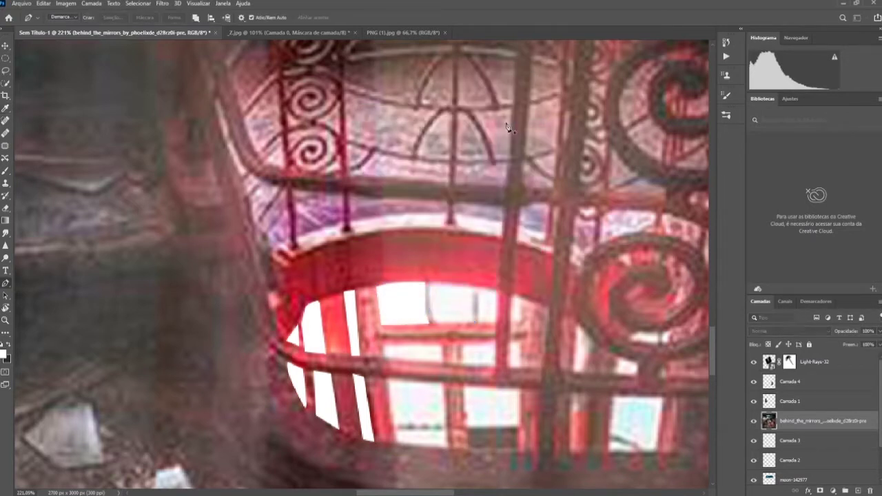
pyautogui.rightClick(481, 285)
pyautogui.click(503, 130)
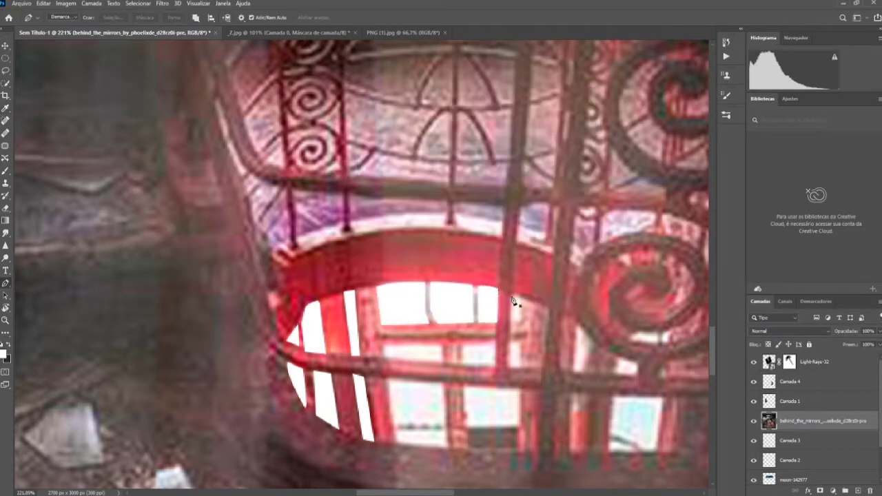
pyautogui.rightClick(516, 309)
pyautogui.click(545, 131)
pyautogui.rightClick(513, 314)
pyautogui.click(545, 131)
# Cut out the wide left pane just above the lower railing and the two large panes below it.
pyautogui.rightClick(395, 359)
pyautogui.click(427, 145)
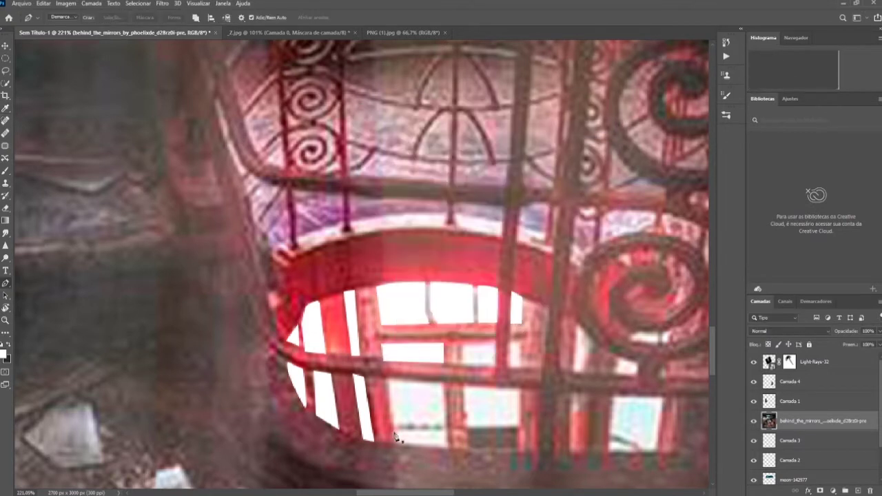
pyautogui.rightClick(399, 449)
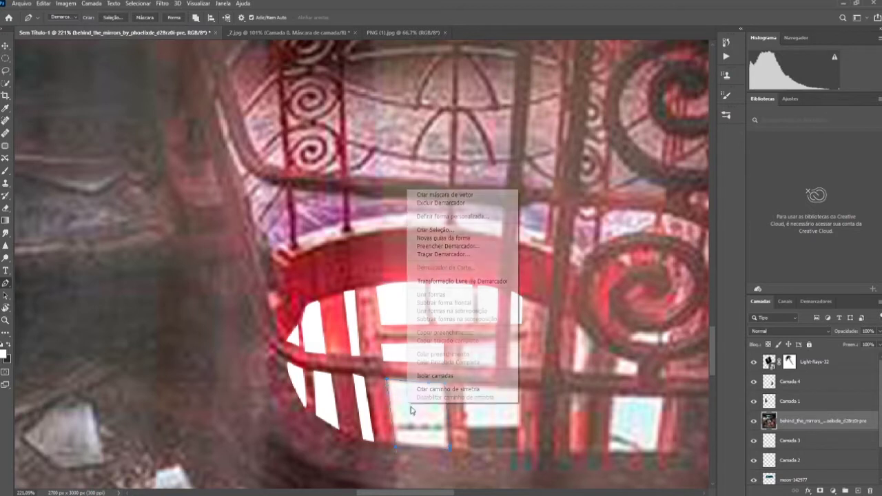
pyautogui.click(484, 269)
pyautogui.rightClick(480, 414)
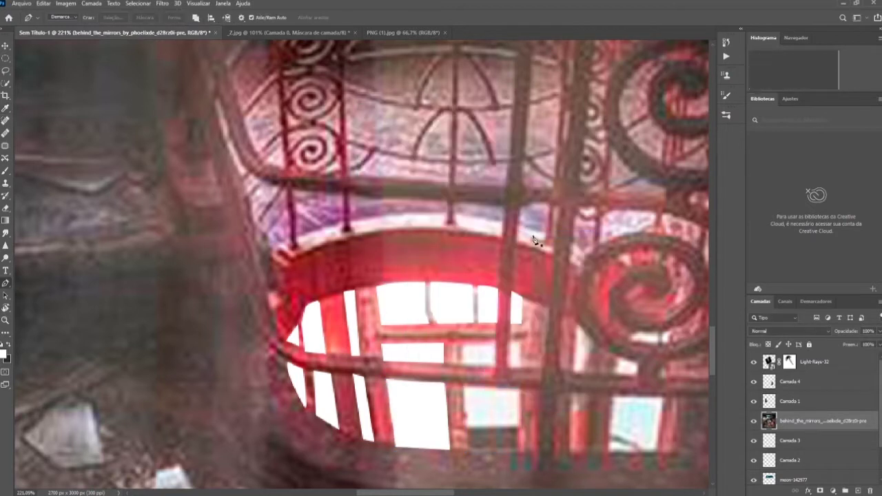
pyautogui.click(532, 238)
# Cut out the two remaining small panes above the lower railing, on either side of the thin vertical bar.
pyautogui.rightClick(499, 347)
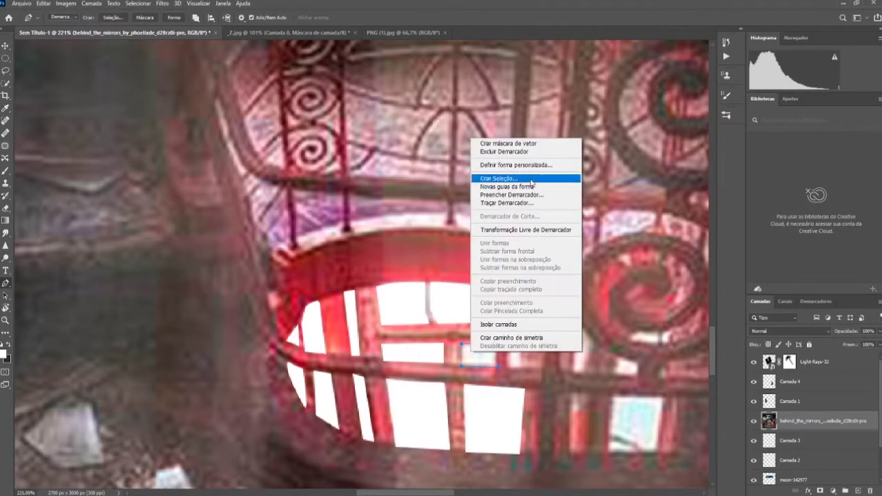
pyautogui.click(513, 177)
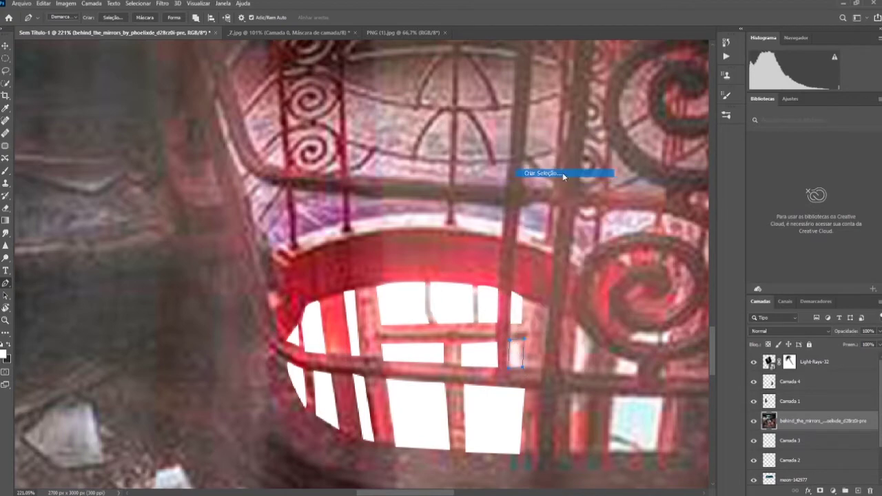
pyautogui.click(563, 173)
pyautogui.hotkey('alt', 'BackSpace')
# Cut out the panes right of the thick post, including the two below the railing and the sliver under the iron scroll.
pyautogui.scroll(1, 566, 411)
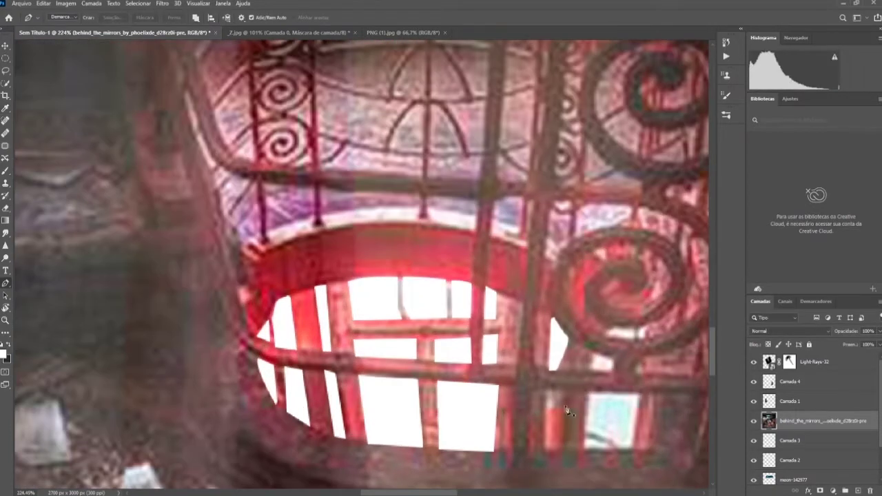
pyautogui.hotkey('alt', 'BackSpace')
pyautogui.rightClick(590, 370)
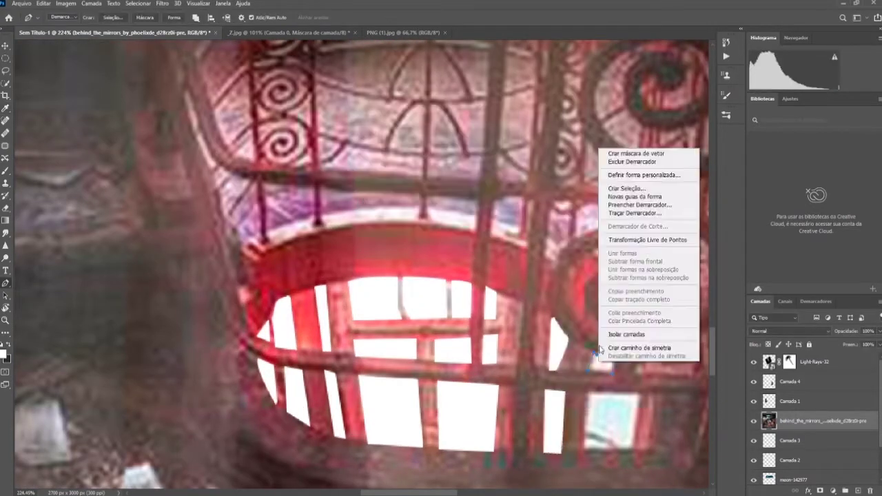
pyautogui.click(597, 407)
pyautogui.rightClick(599, 419)
pyautogui.click(604, 337)
pyautogui.hotkey('alt', 'BackSpace')
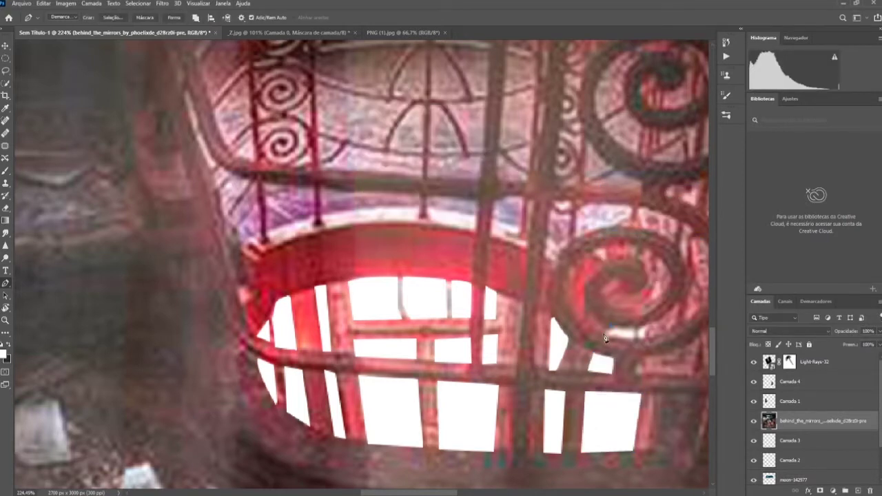
# Cut out the bright glass gaps showing between the curls of the iron scroll beside the round window.
pyautogui.rightClick(610, 327)
pyautogui.click(667, 161)
pyautogui.rightClick(644, 333)
pyautogui.click(666, 132)
pyautogui.press('Return')
# Place a second Light-Rays-32 image above the other layers and set its blending mode to Divisão.
pyautogui.scroll(-10, 444, 358)
pyautogui.hotkey('ctrl', 't')
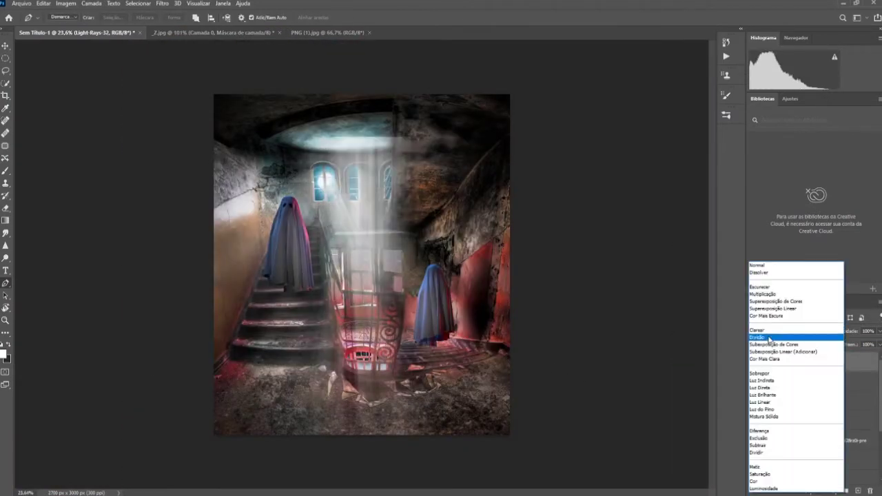
pyautogui.click(772, 446)
pyautogui.hotkey('ctrl', 't')
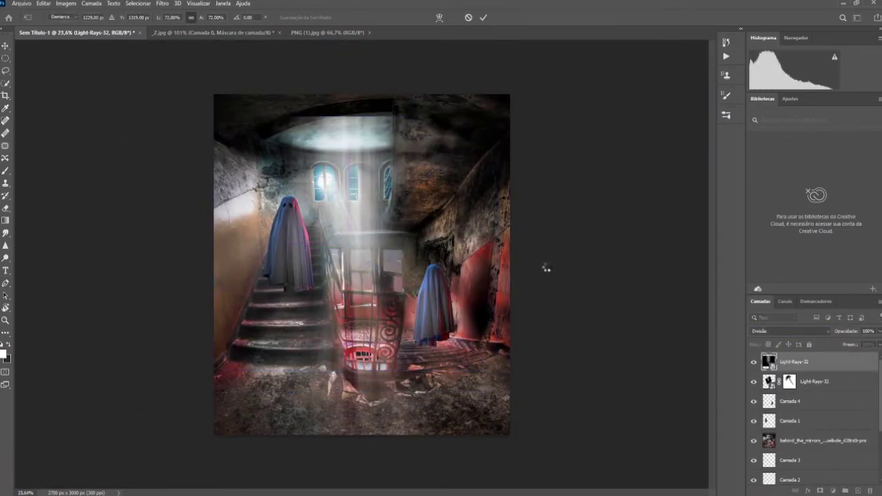
pyautogui.press('Return')
# Hide the older light-rays layer and enlarge the new rays slightly, positioning them over the ceiling opening.
pyautogui.click(753, 381)
pyautogui.scroll(2, 635, 182)
pyautogui.hotkey('ctrl', 't')
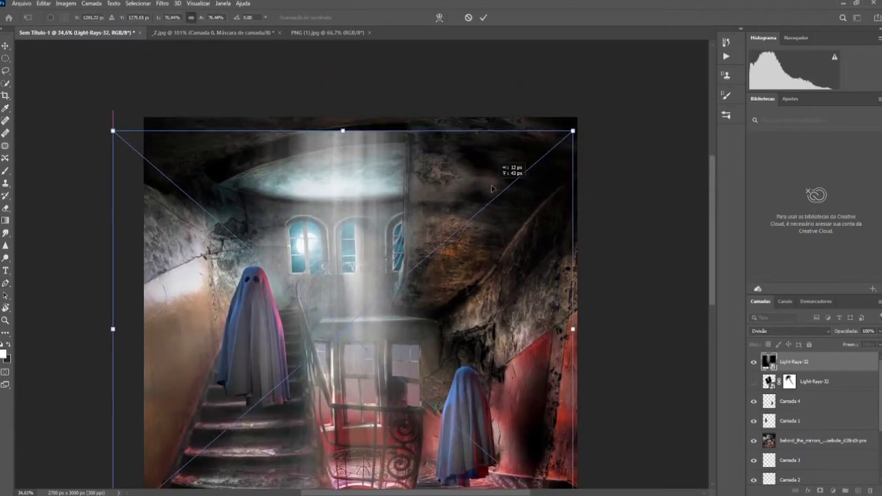
pyautogui.press('Escape')
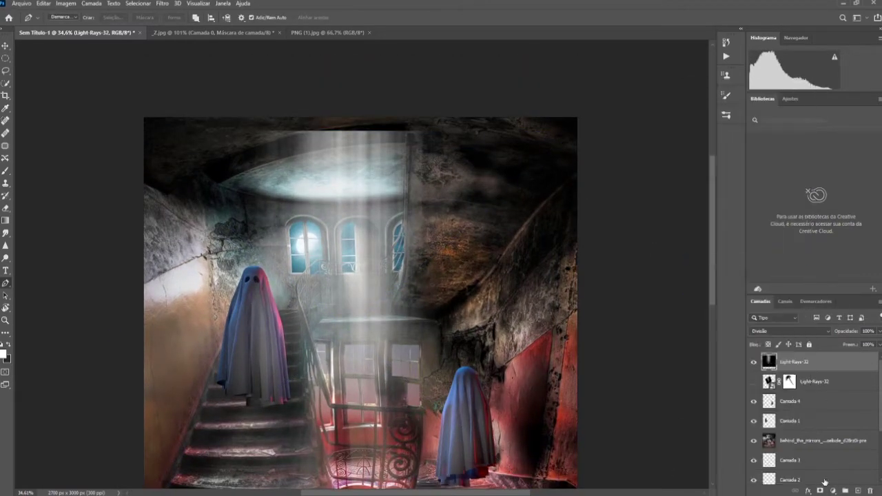
# Add a layer mask to the new light rays and paint out their hard upper edge in black at 57% opacity.
pyautogui.click(820, 491)
pyautogui.press('b')
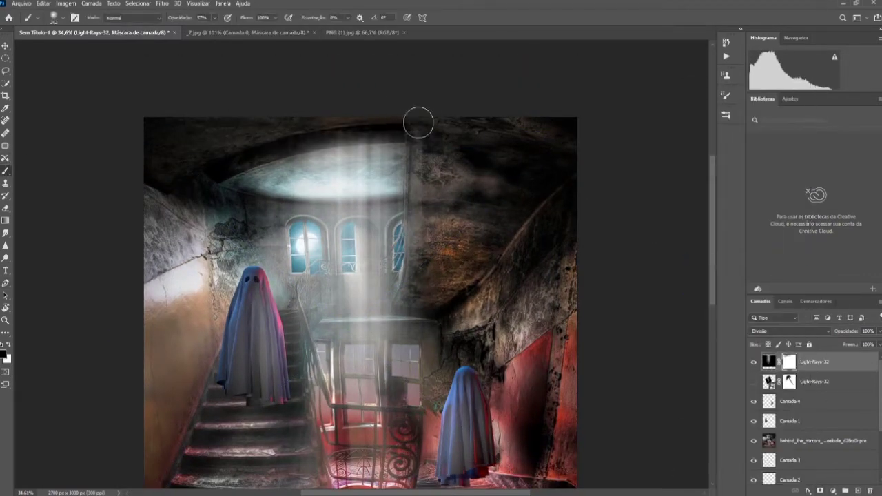
pyautogui.scroll(2, 418, 122)
pyautogui.scroll(-2, 181, 223)
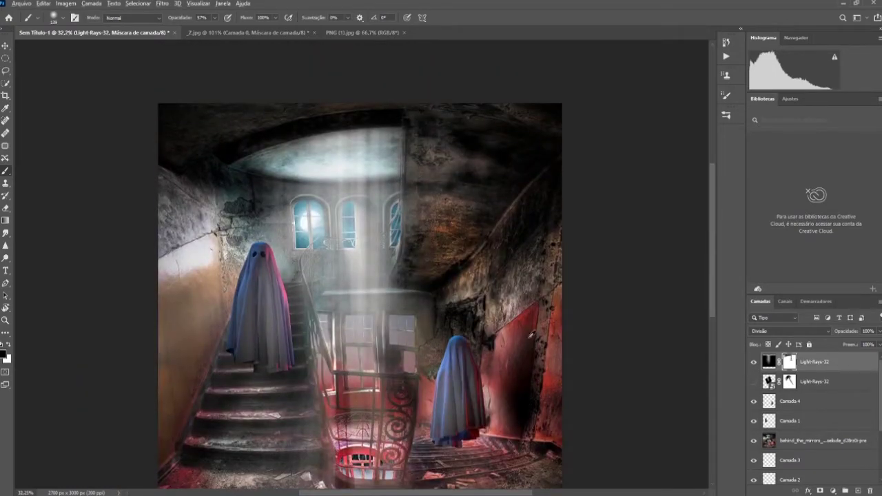
pyautogui.scroll(-1, 520, 209)
# Add the purple glow as a new layer in Divisão mode and position it over the bottom round window.
pyautogui.hotkey('ctrl', 'Tab')
pyautogui.hotkey('ctrl', 'Tab')
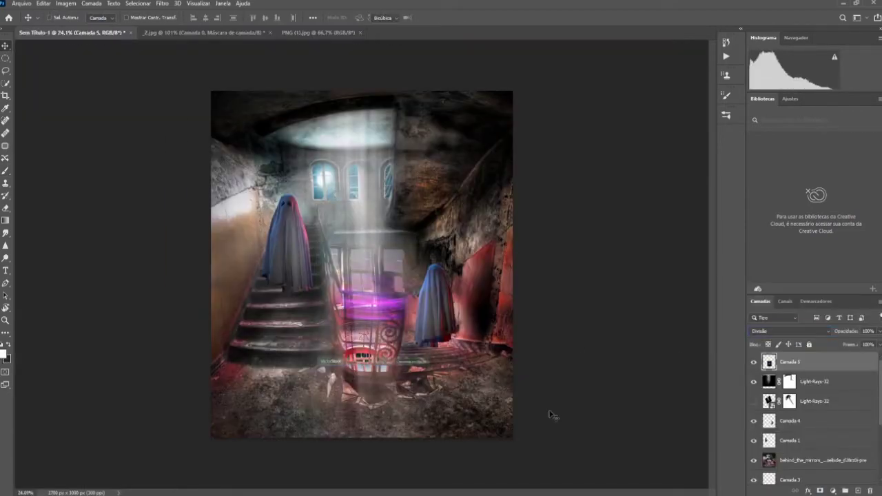
pyautogui.hotkey('ctrl', 't')
pyautogui.moveTo(372, 303); pyautogui.dragTo(414, 279)
pyautogui.press('Return')
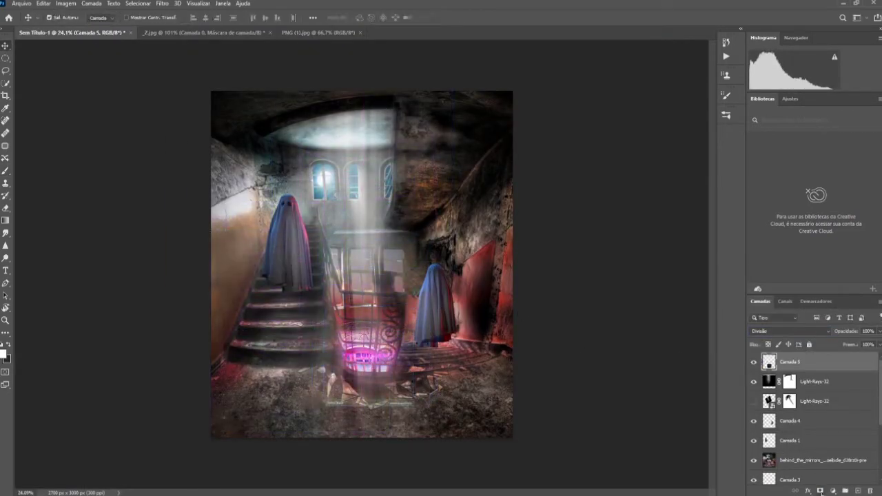
# Mask the lower edge of the purple glow, then duplicate it and set the copy to Subexposição Linear (Adicionar).
pyautogui.click(821, 491)
pyautogui.press('b')
pyautogui.hotkey('ctrl', 'j')
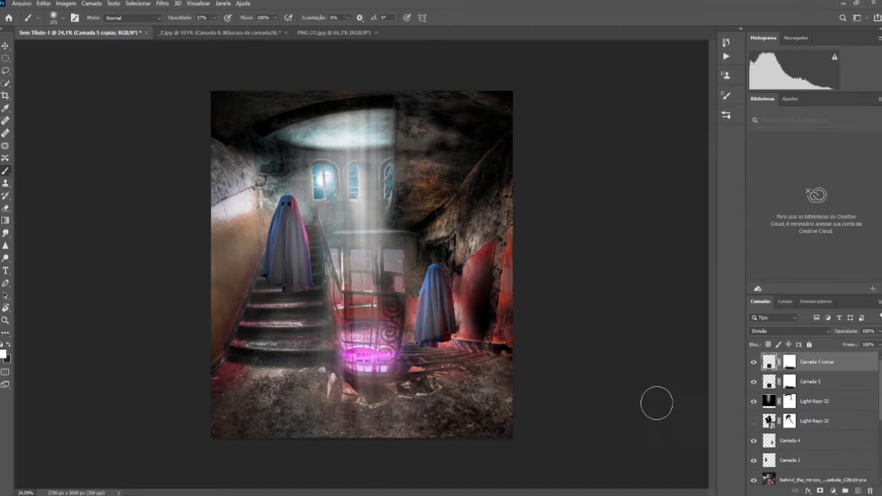
pyautogui.click(789, 331)
pyautogui.click(793, 358)
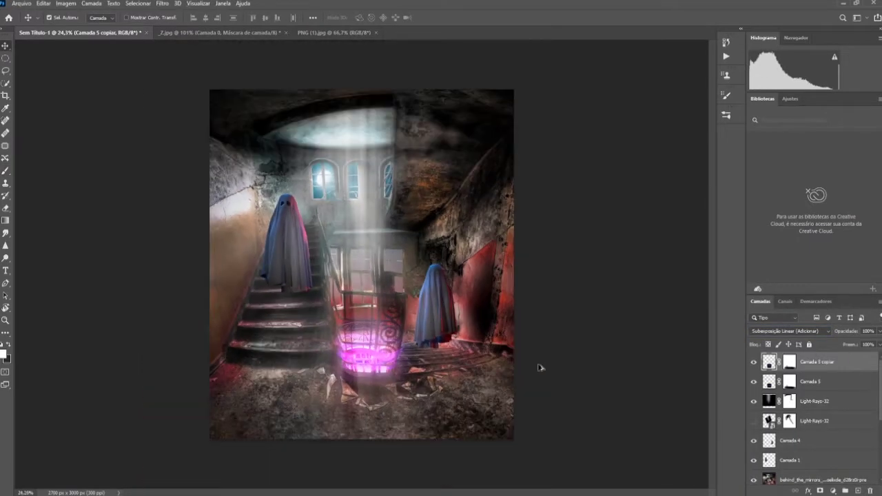
# Place the blood-drip image on the left wall at about 12.9% scale and clip a Matiz/Saturação adjustment to it.
pyautogui.hotkey('ctrl', 't')
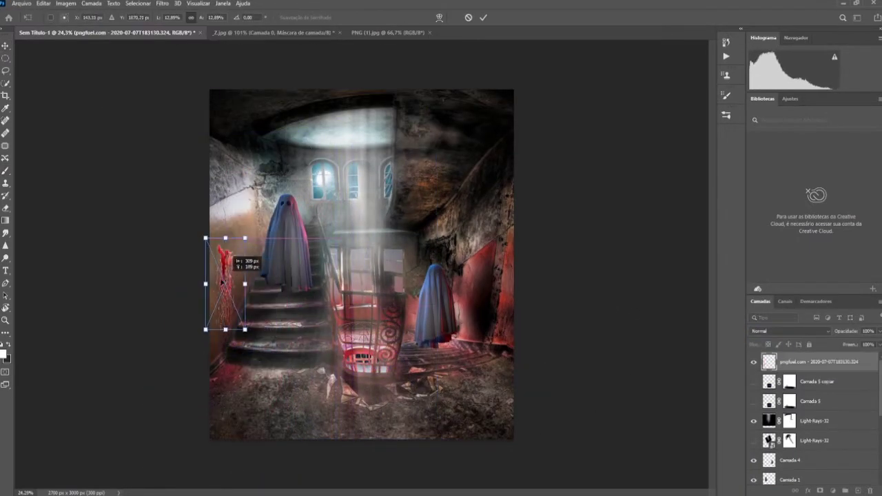
pyautogui.press('Return')
pyautogui.moveTo(643, 264); pyautogui.dragTo(622, 268)
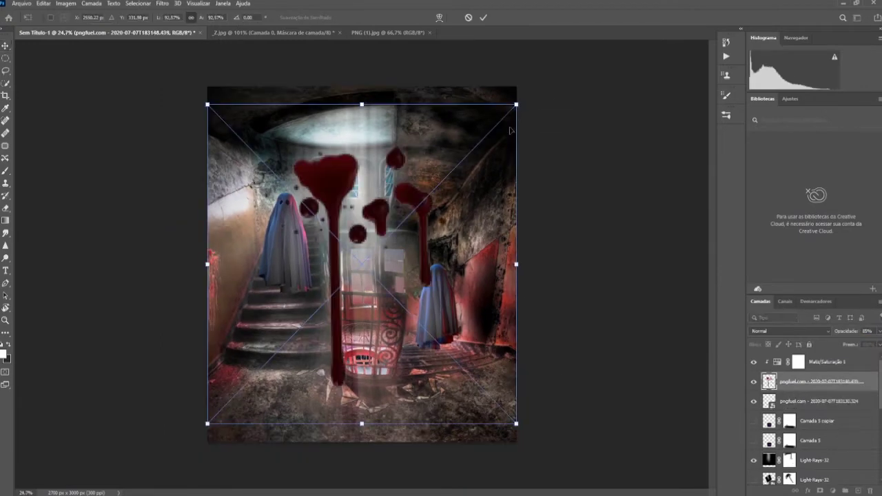
# Scale the second blood splatter to about 12.9%, place it on the wall beside the smaller ghost, and clip a Matiz/Saturação adjustment to it.
pyautogui.moveTo(516, 106); pyautogui.dragTo(421, 274)
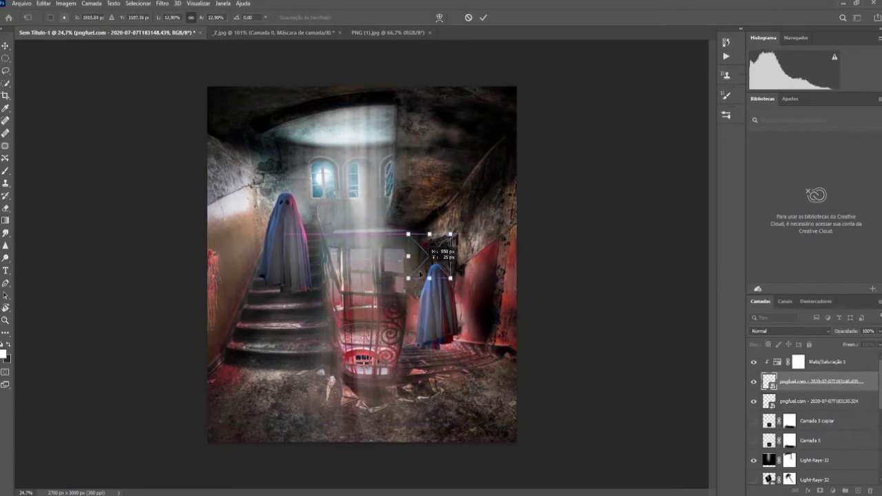
pyautogui.press('Return')
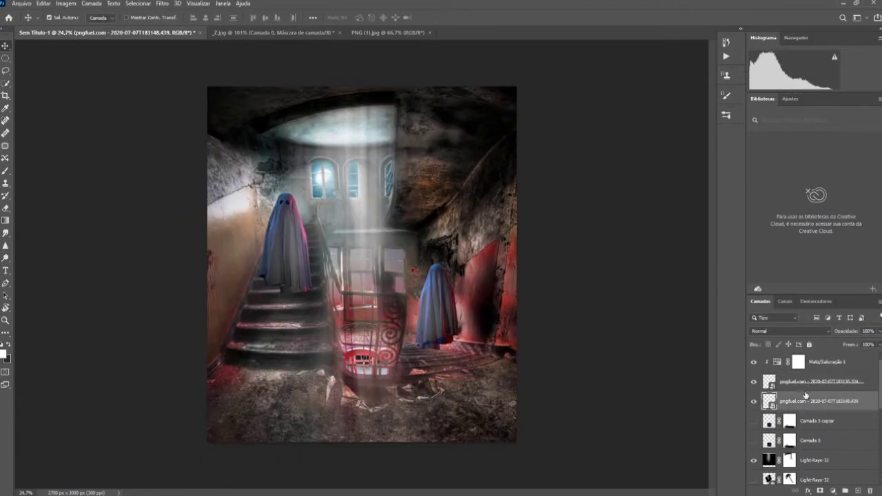
pyautogui.doubleClick(799, 401)
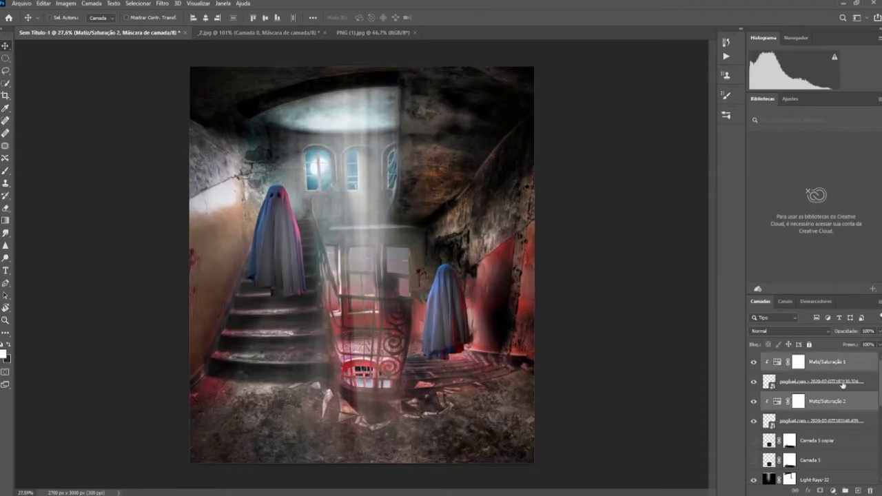
# Group the blood layers with their adjustments, and collect the two ghost layers in their own named group.
pyautogui.hotkey('ctrl', 'z')
pyautogui.hotkey('ctrl', 'z')
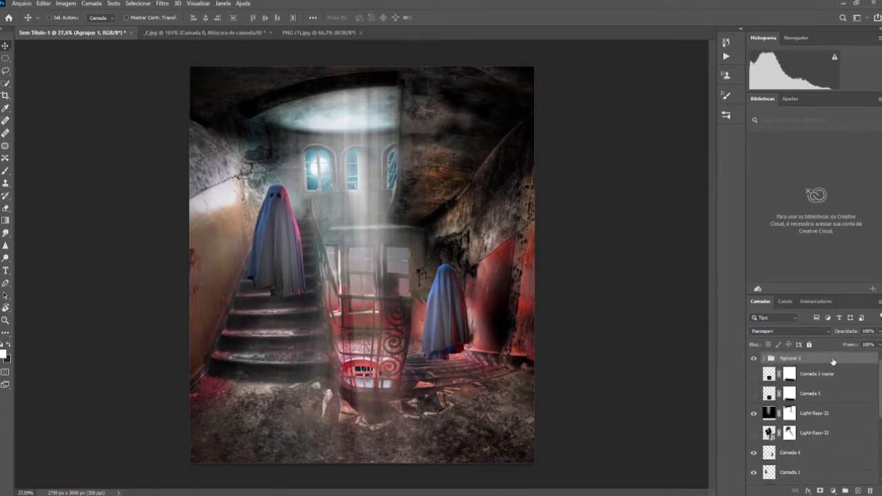
pyautogui.hotkey('ctrl', 'z')
pyautogui.hotkey('ctrl', 'z')
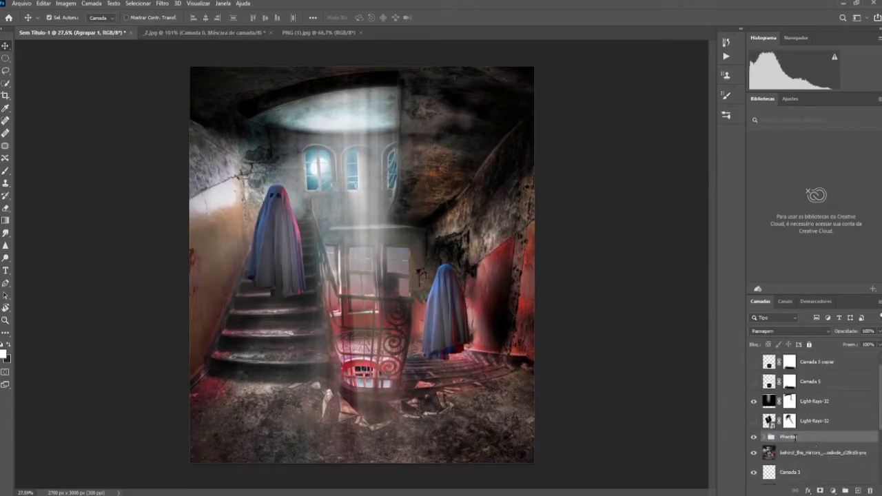
pyautogui.hotkey('ctrl', 'z')
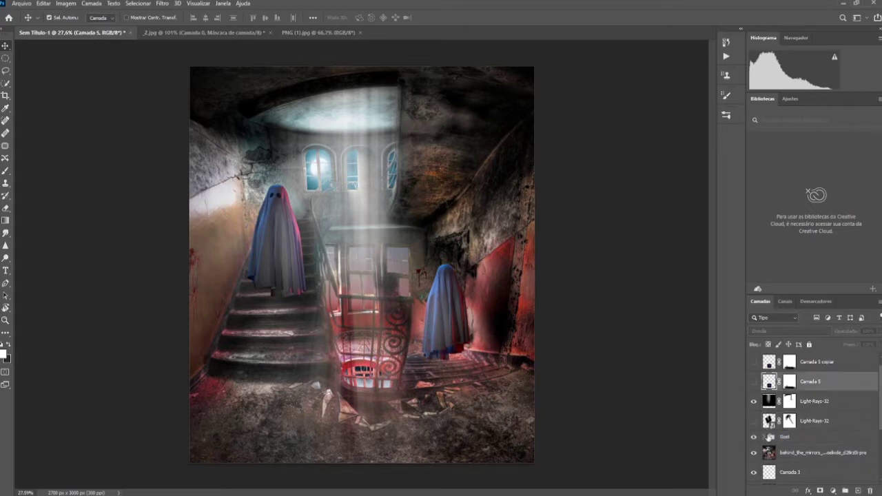
# Add a layer clipped to the staircase ghost and brush red light along its right edge at 57% opacity.
pyautogui.scroll(-1, 807, 407)
pyautogui.scroll(1, 539, 369)
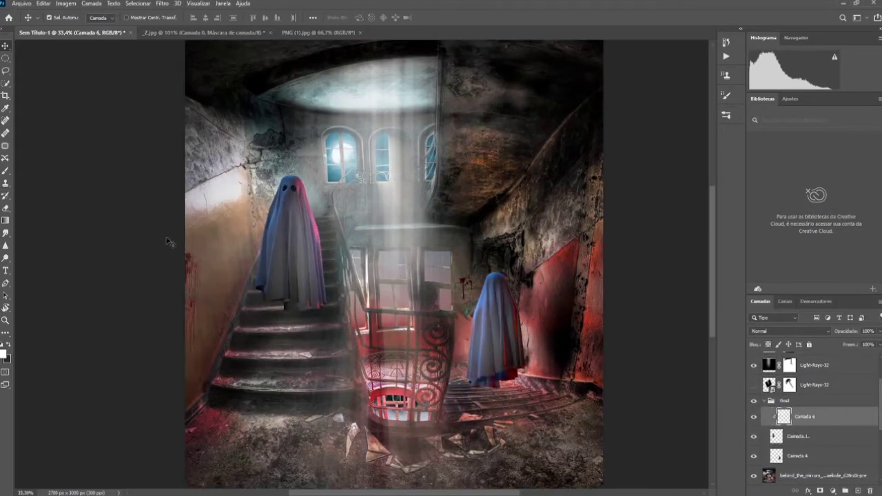
pyautogui.press('b')
pyautogui.scroll(3, 300, 235)
pyautogui.scroll(-2, 299, 235)
pyautogui.scroll(-1, 376, 208)
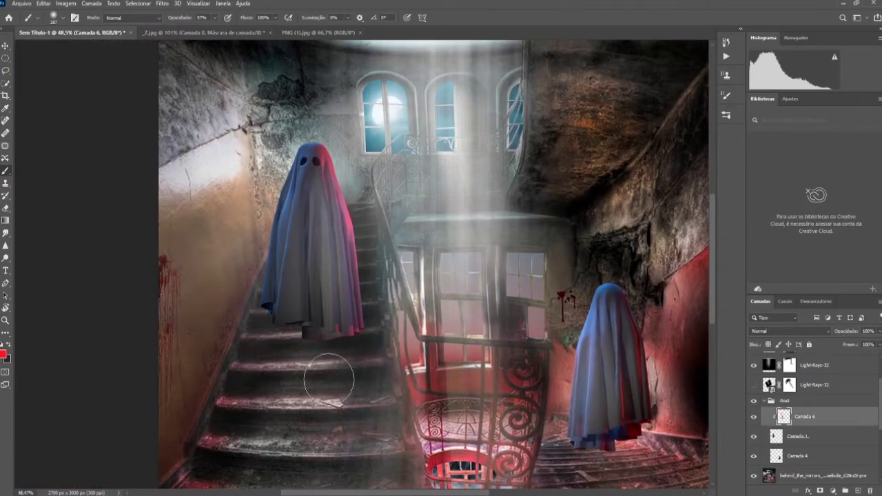
# Add a second clipped layer above the ghost in Luz Brilhante mode and strengthen the red rim light on it.
pyautogui.click(789, 331)
pyautogui.click(778, 389)
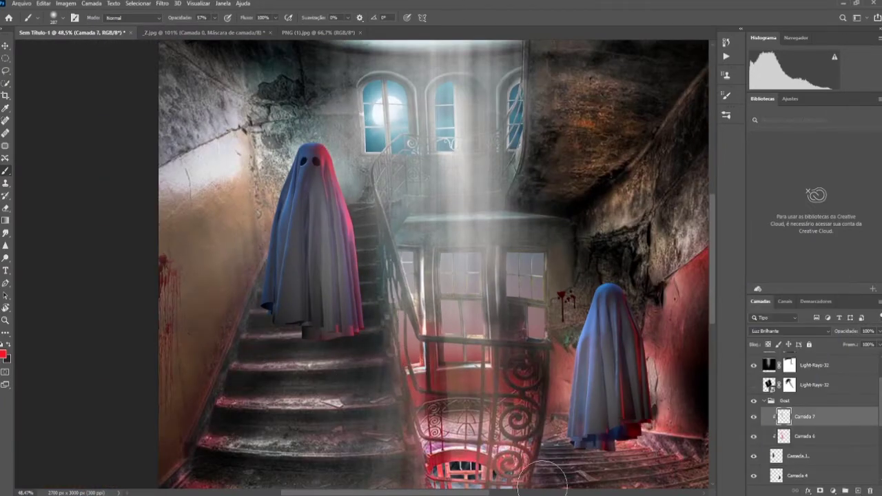
pyautogui.scroll(-2, 196, 172)
pyautogui.scroll(1, 220, 172)
# Sample the cyan of the moonlit window and paint it along the staircase ghost's left side on the Luz Brilhante layer.
pyautogui.hotkey('alt', '[')
pyautogui.keyDown('alt'); pyautogui.click(360, 132); pyautogui.keyUp('alt')
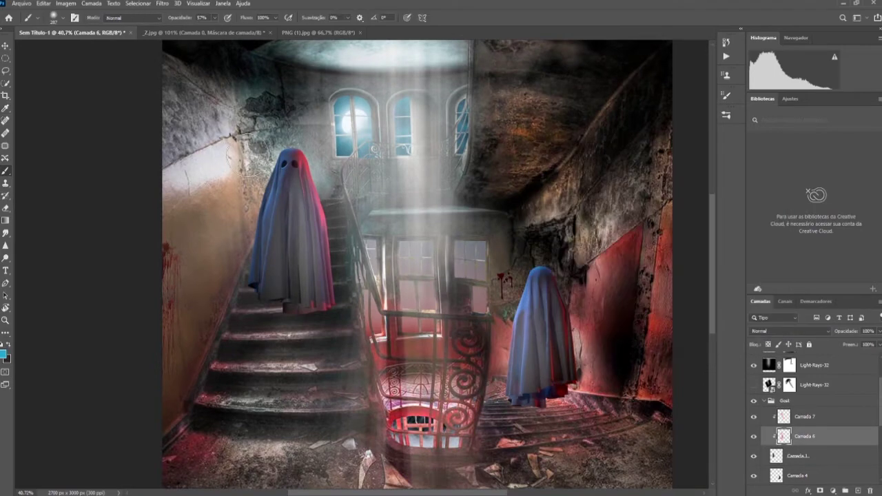
pyautogui.hotkey('alt', ']')
pyautogui.scroll(-2, 241, 318)
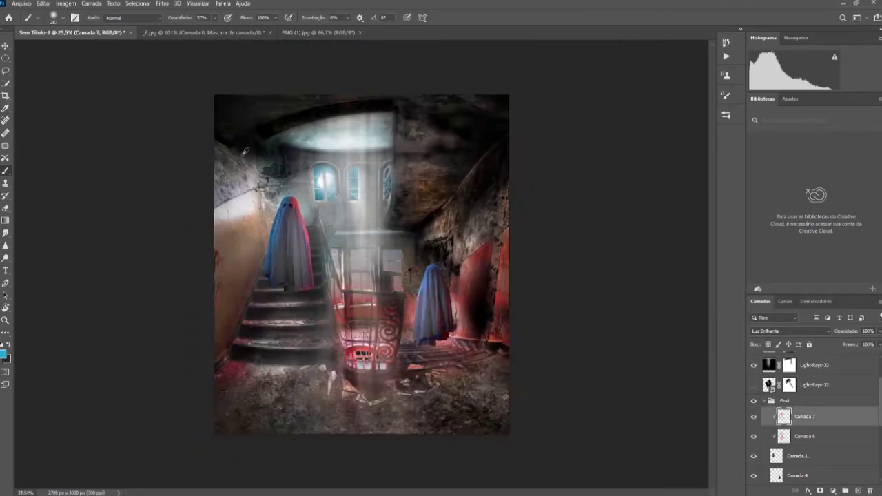
# Refine the blue and pink rim light along the staircase ghost on the Luz Brilhante layer with the brush at 57% opacity.
pyautogui.scroll(3, 448, 310)
pyautogui.scroll(-3, 551, 303)
pyautogui.scroll(3, 658, 298)
pyautogui.scroll(3, 372, 234)
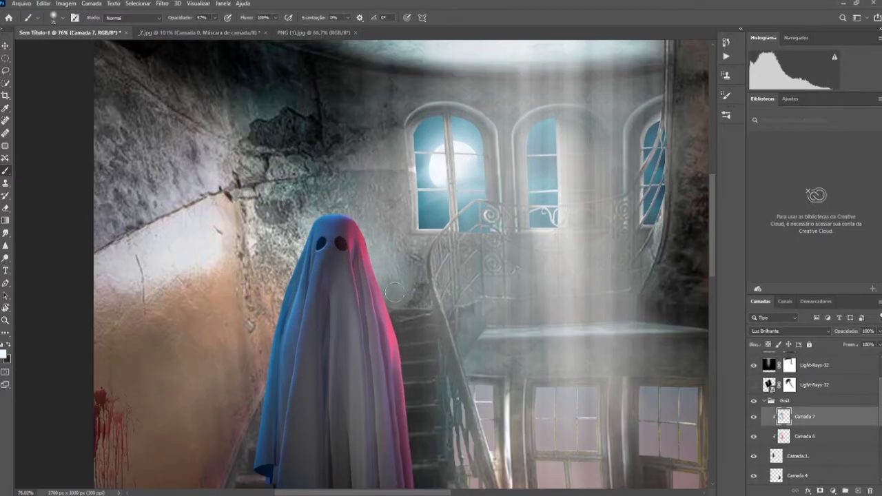
pyautogui.scroll(-3, 415, 255)
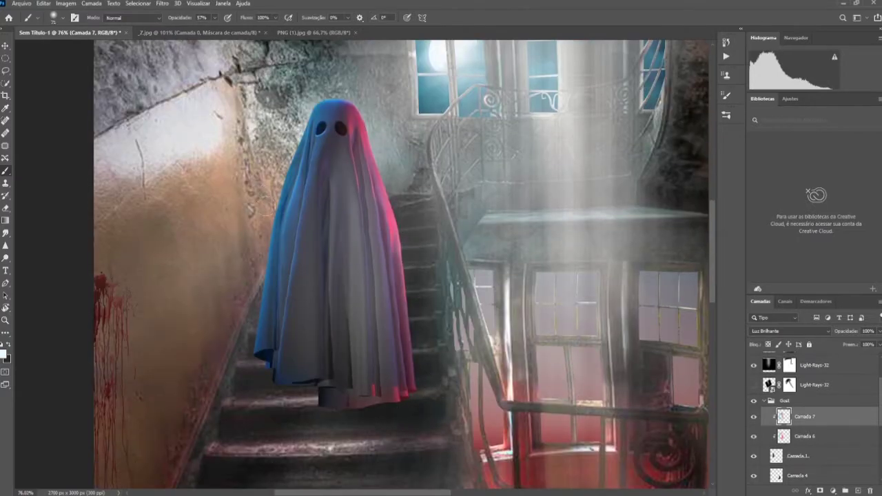
pyautogui.scroll(-3, 404, 264)
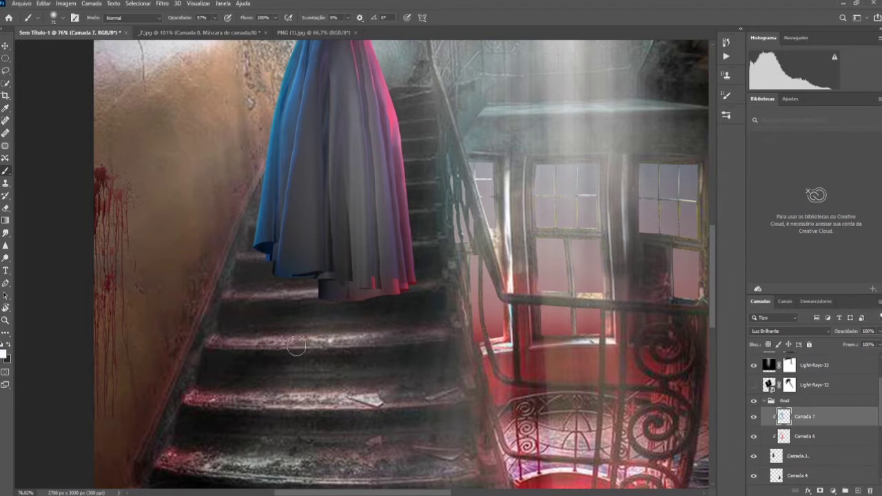
# Make the lower rim-light layer of the staircase ghost (Camada 6) active and set the brush opacity to 45%.
pyautogui.scroll(2, 296, 346)
pyautogui.hotkey('alt', '[')
pyautogui.scroll(2, 346, 97)
pyautogui.press('4')
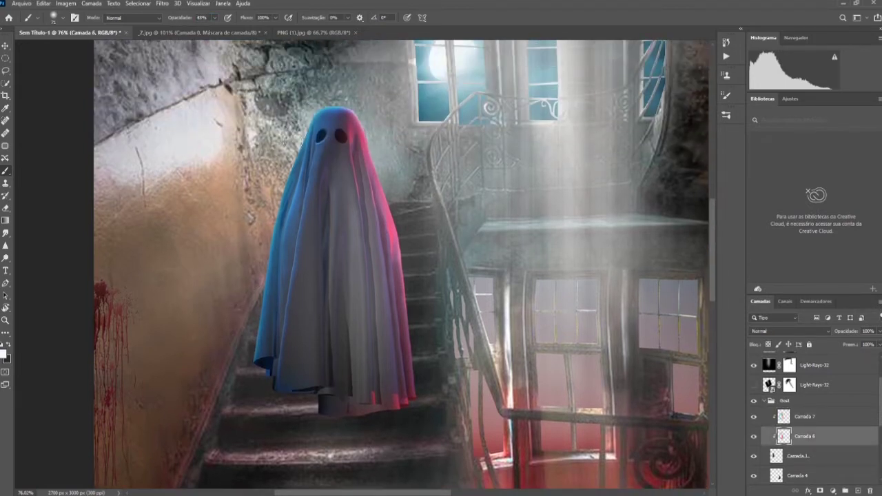
pyautogui.scroll(-4, 448, 223)
pyautogui.press('4')
pyautogui.press('5')
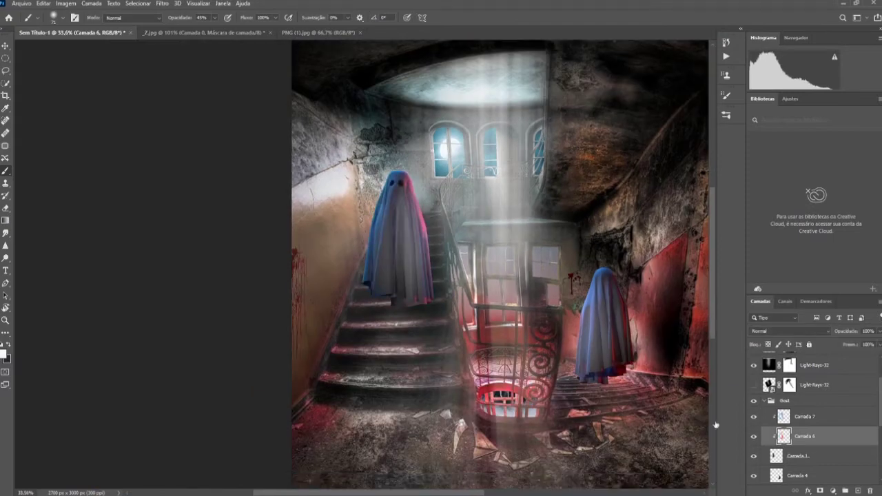
# Add a layer clipped to the staircase ghost and paint both eye holes white with a small soft brush.
pyautogui.scroll(3, 444, 176)
pyautogui.hotkey('ctrl', 'shift', 'alt', 'n')
pyautogui.scroll(6, 350, 191)
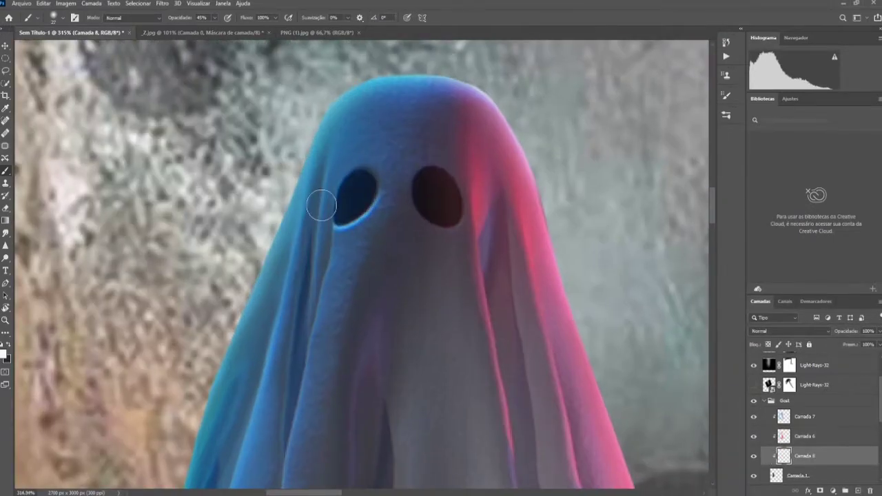
pyautogui.rightClick(321, 197)
pyautogui.press('Escape')
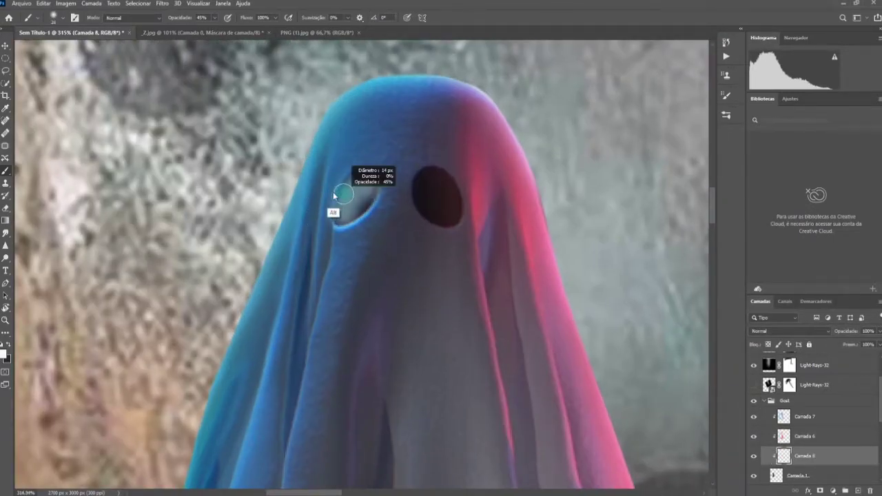
pyautogui.moveTo(363, 177); pyautogui.dragTo(343, 200)
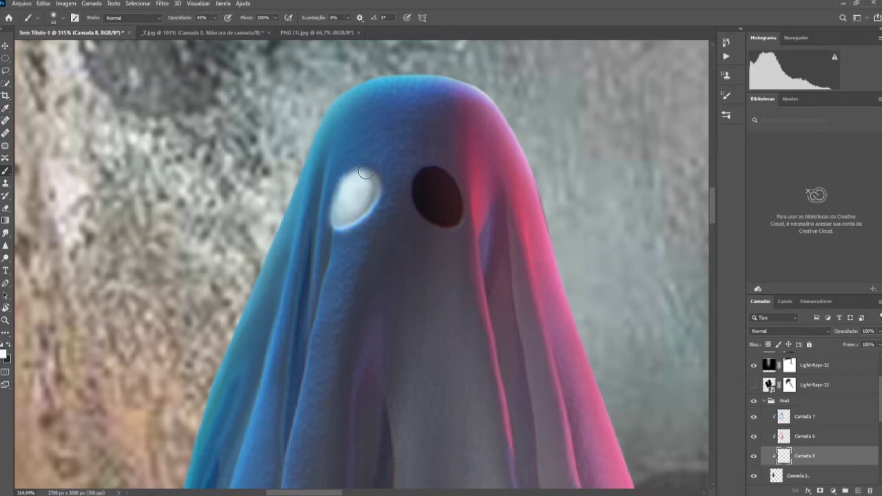
pyautogui.press('Delete')
pyautogui.scroll(-5, 367, 184)
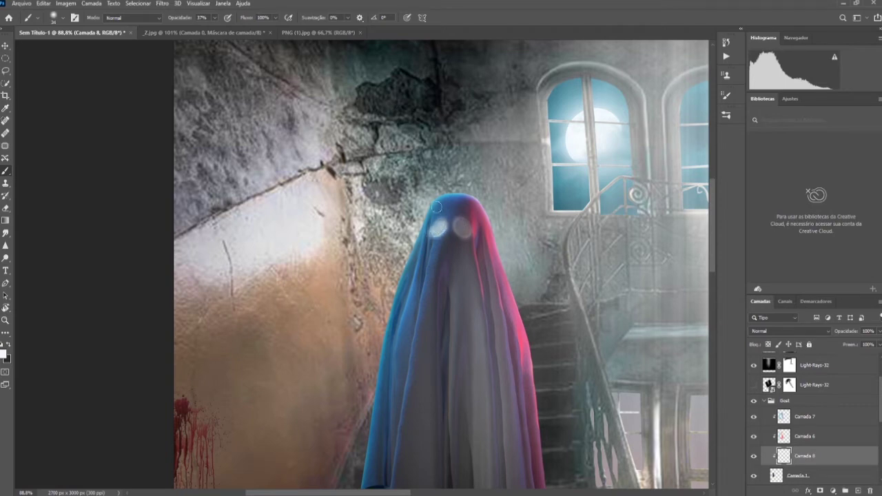
# Add another clipped layer in Luz Brilhante mode and brush a soft white glow over the staircase ghost's eyes.
pyautogui.scroll(-2, 465, 198)
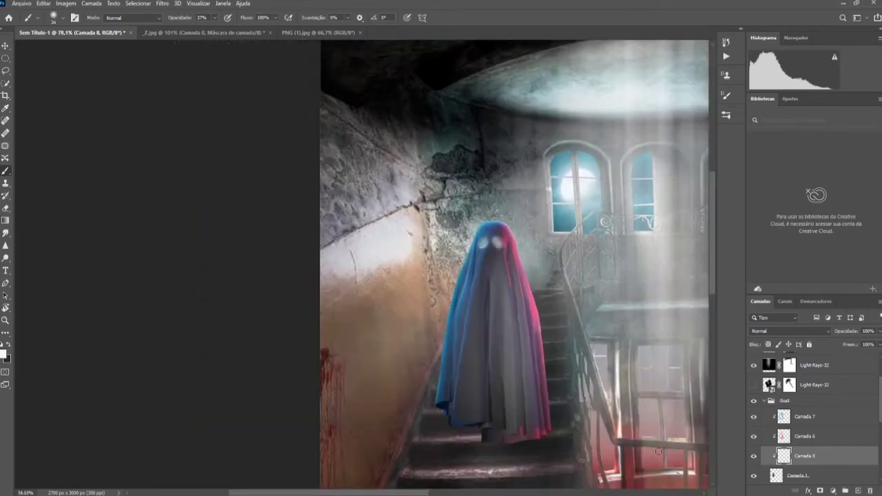
pyautogui.scroll(3, 490, 257)
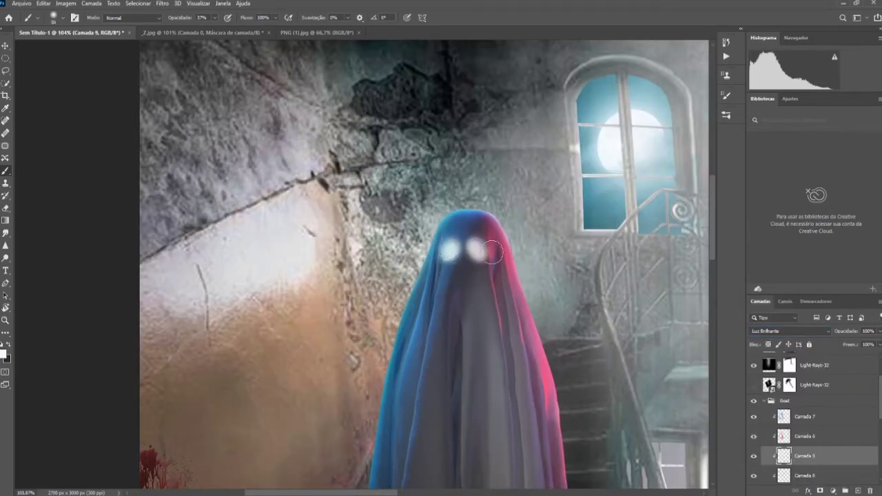
pyautogui.scroll(-2, 413, 241)
pyautogui.scroll(2, 295, 213)
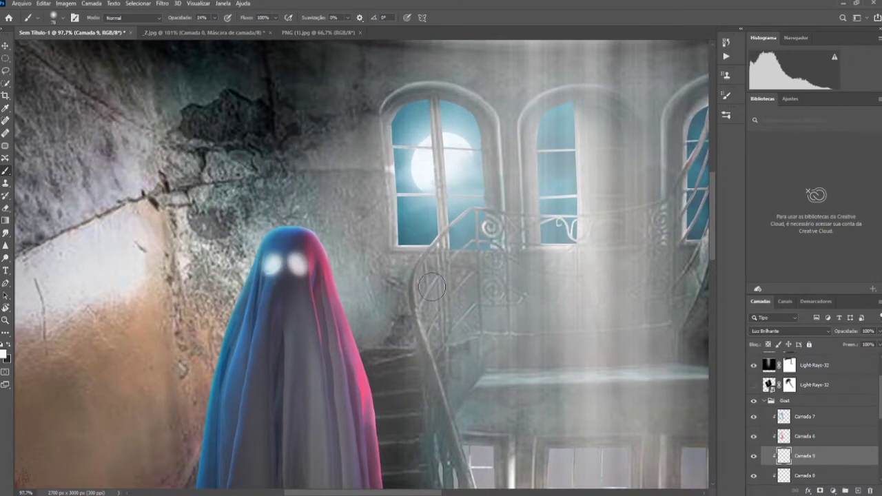
pyautogui.scroll(-2, 432, 287)
pyautogui.scroll(-2, 439, 283)
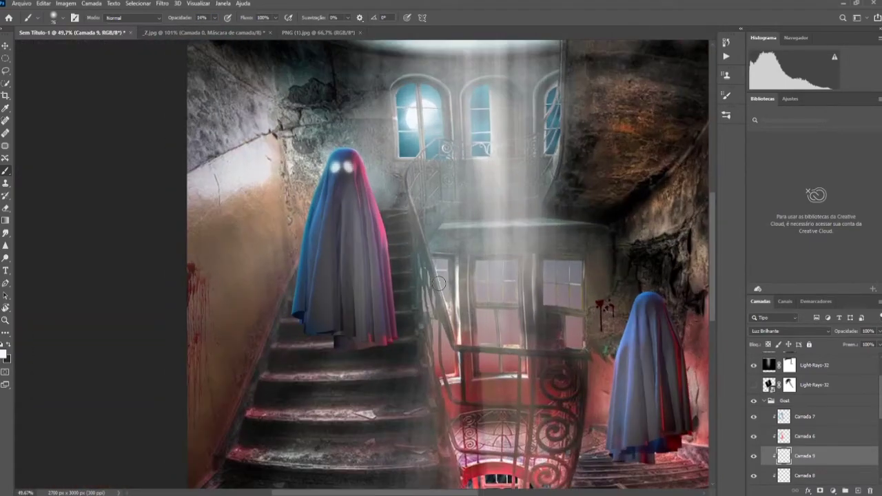
pyautogui.scroll(-2, 326, 337)
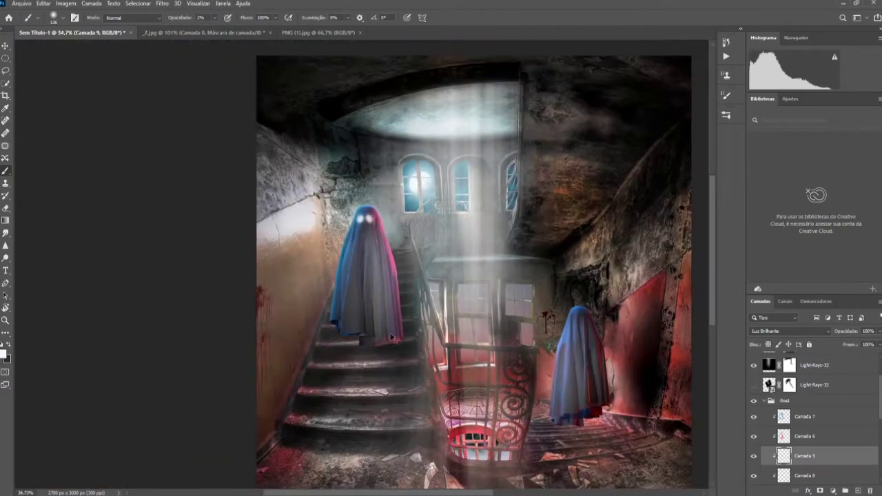
# Add a clipped grey Sobrepor layer and shade the staircase ghost's folds, burning midtones at 9% and dodging highlights at 27%.
pyautogui.hotkey('shift', 'alt', 'o')
pyautogui.press('o')
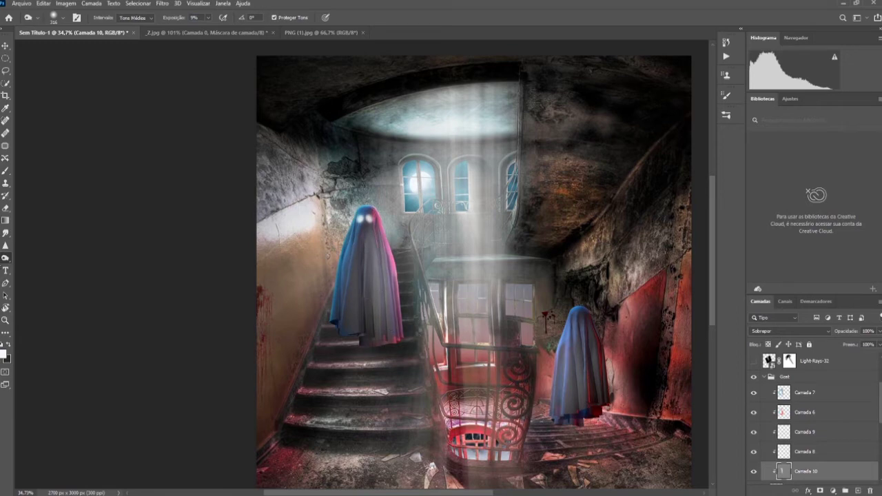
pyautogui.scroll(1, 602, 306)
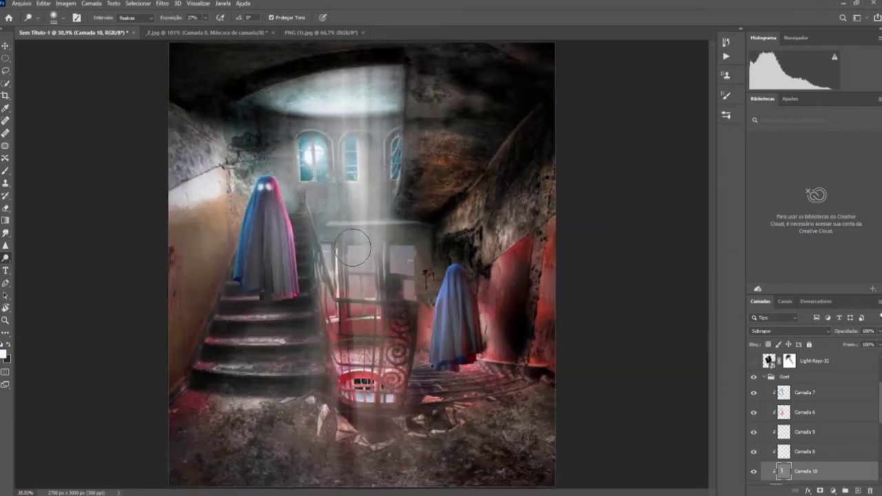
pyautogui.scroll(3, 296, 356)
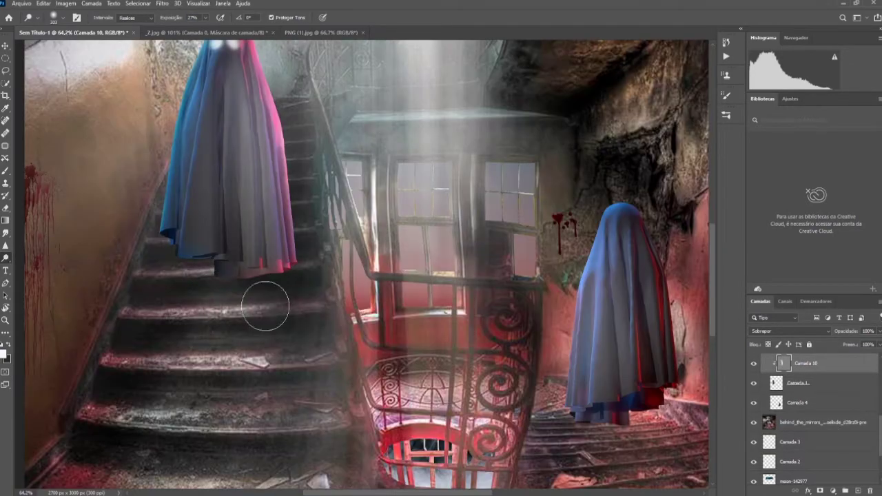
# Add an empty layer directly above the smaller ghost's layer and choose red as the foreground colour.
pyautogui.scroll(-3, 321, 300)
pyautogui.hotkey('ctrl', 'shift', 'alt', 'n')
pyautogui.scroll(3, 321, 300)
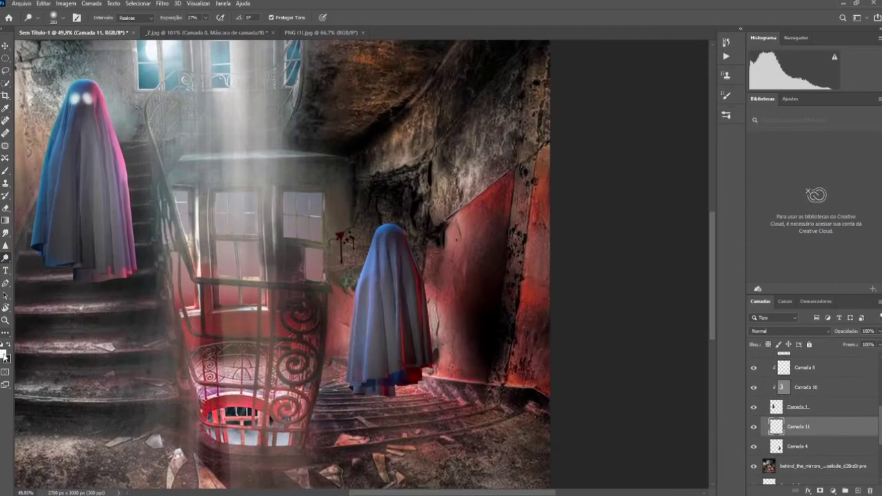
pyautogui.press('i')
pyautogui.click(3, 353)
pyautogui.press('Return')
# Duplicate the empty layer and clip both copies to the smaller ghost's layer.
pyautogui.press('o')
pyautogui.hotkey('ctrl', 'j')
pyautogui.scroll(2, 492, 338)
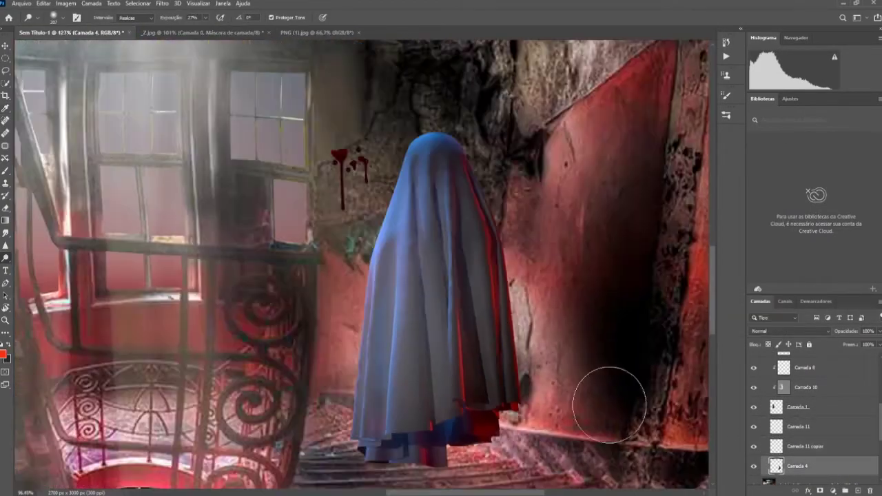
pyautogui.scroll(-2, 601, 404)
pyautogui.keyDown('alt'); pyautogui.click(813, 436); pyautogui.keyUp('alt')
pyautogui.scroll(-1, 690, 331)
# Brush red light onto the smaller ghost's right edge at 49% opacity, with the upper clipped layer set to Luz Brilhante.
pyautogui.press('b')
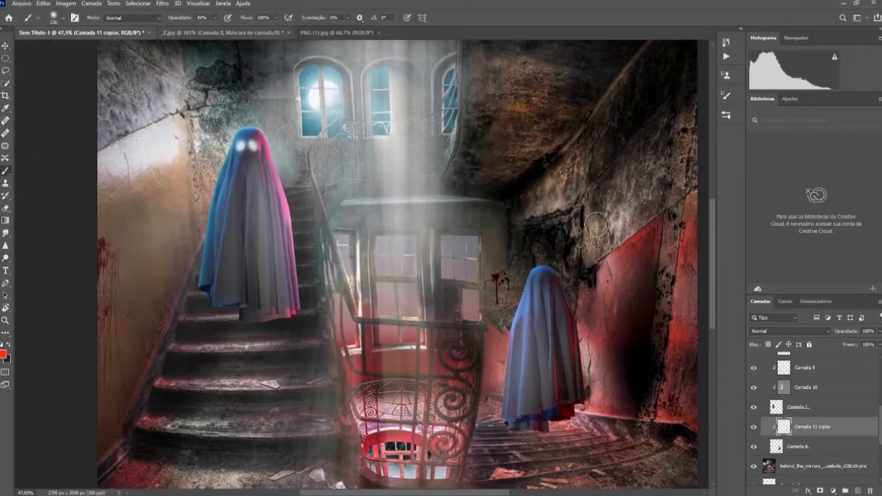
pyautogui.click(814, 330)
pyautogui.click(779, 370)
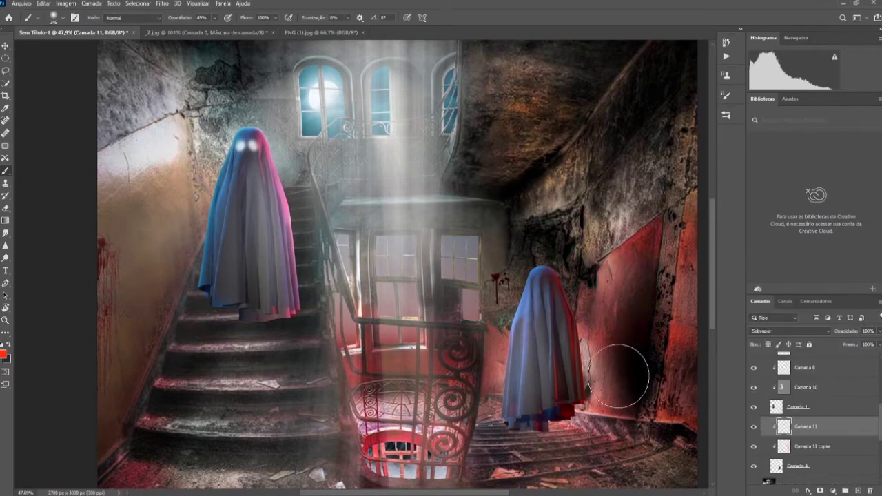
pyautogui.click(791, 330)
pyautogui.click(779, 413)
# Set the foreground colour to blue 2aa5f5 and paint blue light along the smaller ghost's left side on its clipped layers.
pyautogui.click(813, 447)
pyautogui.click(3, 354)
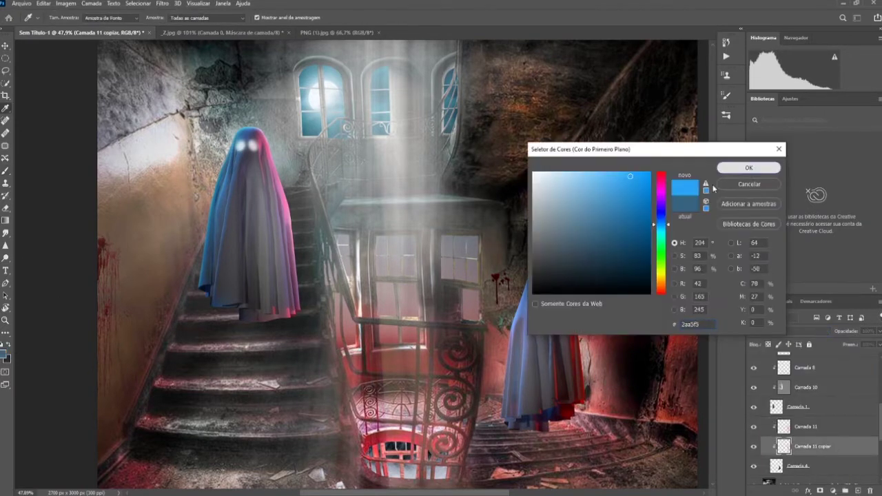
pyautogui.press('Return')
pyautogui.click(831, 430)
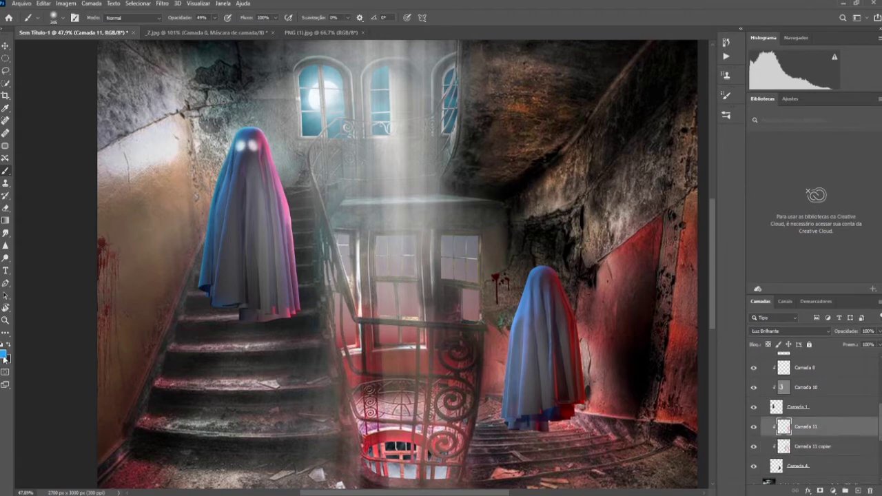
# Switch the foreground colour back to red and strengthen the red rim on the smaller ghost across both clipped layers.
pyautogui.click(793, 446)
pyautogui.press('x')
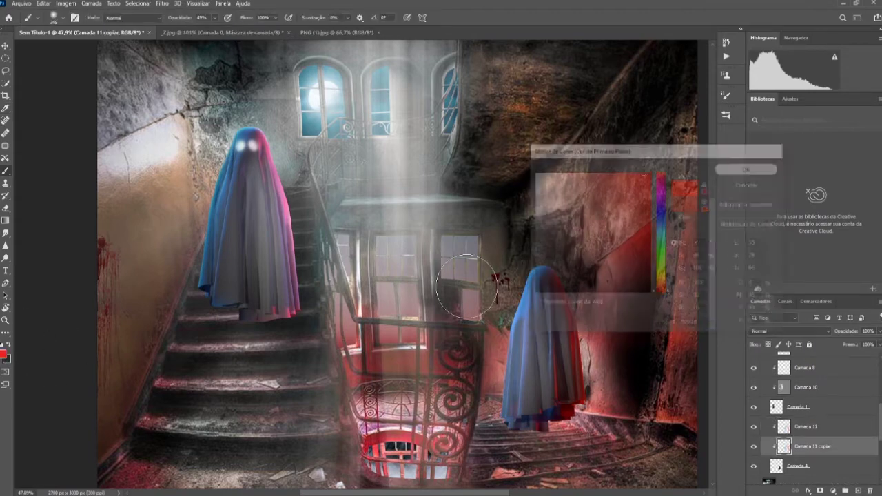
pyautogui.hotkey('ctrl', '-')
pyautogui.click(769, 432)
pyautogui.scroll(-2, 414, 255)
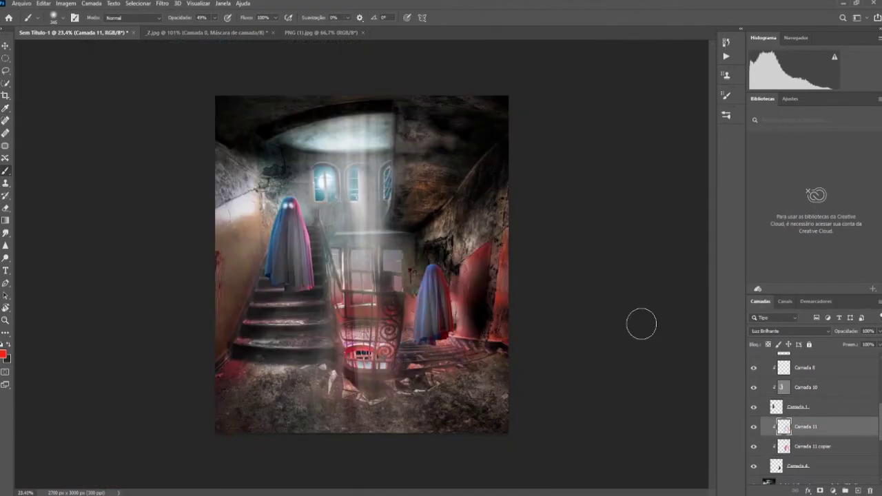
# Clip a Matiz/Saturação adjustment to the staircase background, with saturation at -14 and reduced luminosity.
pyautogui.scroll(3, 640, 321)
pyautogui.press('d')
pyautogui.press('x')
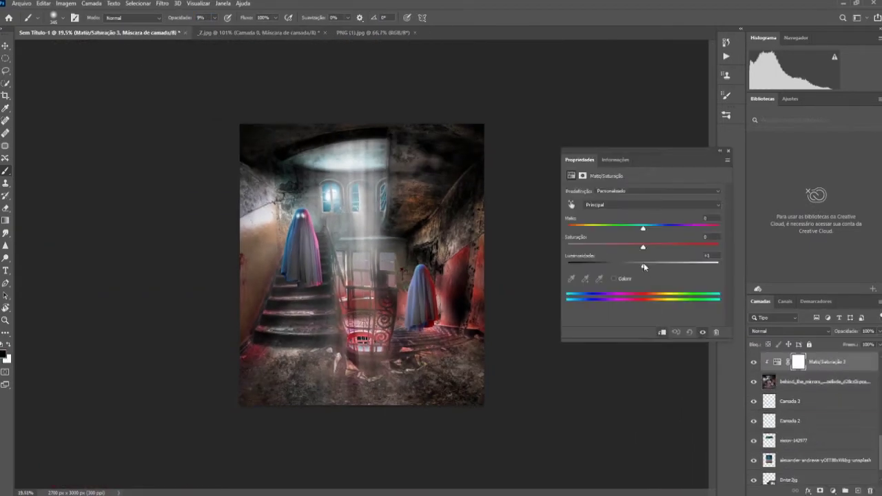
pyautogui.moveTo(644, 265)
pyautogui.mouseDown()
pyautogui.moveTo(619, 270)
pyautogui.moveTo(633, 249)
pyautogui.moveTo(629, 266)
pyautogui.mouseUp()
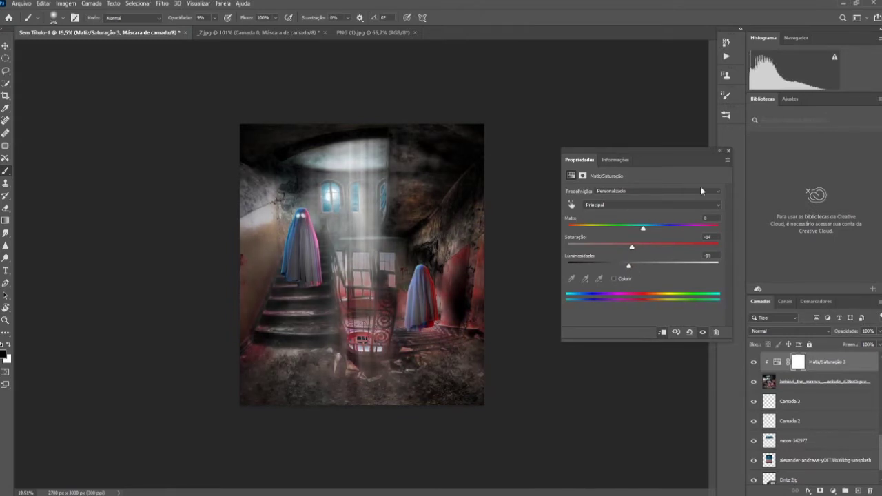
# Add a clipped Equilíbrio de Cores adjustment to the staircase background and shift its midtones slightly toward blue.
pyautogui.click(832, 491)
pyautogui.click(800, 412)
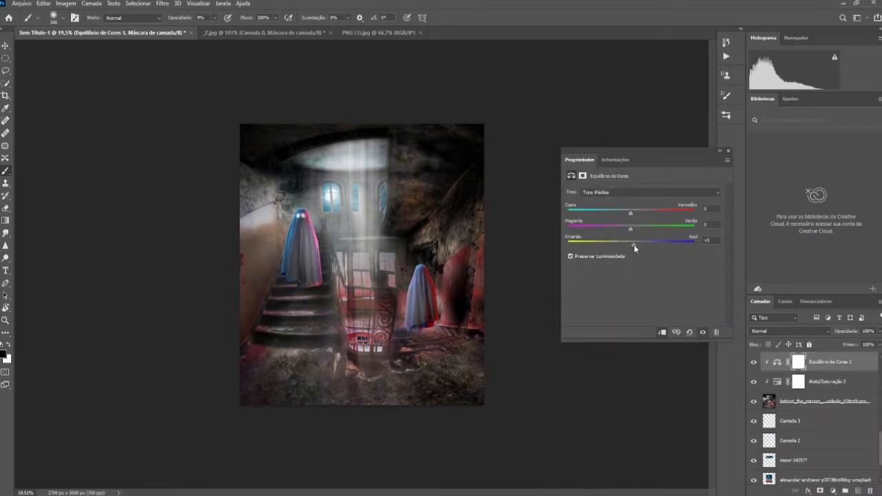
pyautogui.click(821, 398)
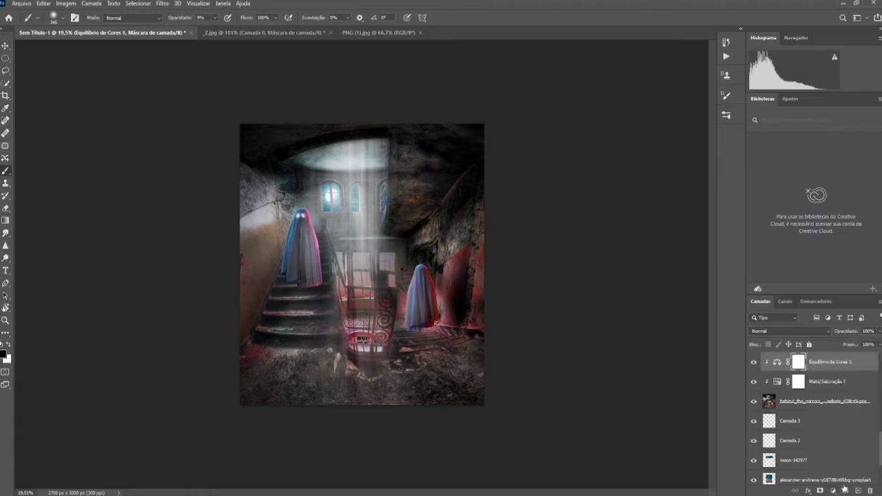
# Add a clipped Curvas adjustment to the staircase background and shape its tones with a shadow and a highlight point.
pyautogui.click(832, 491)
pyautogui.click(817, 372)
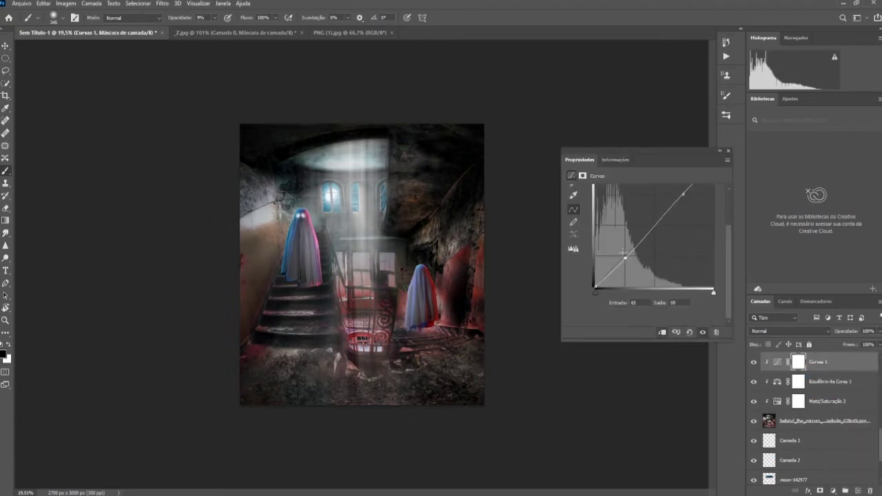
pyautogui.click(729, 151)
pyautogui.hotkey('ctrl', '+')
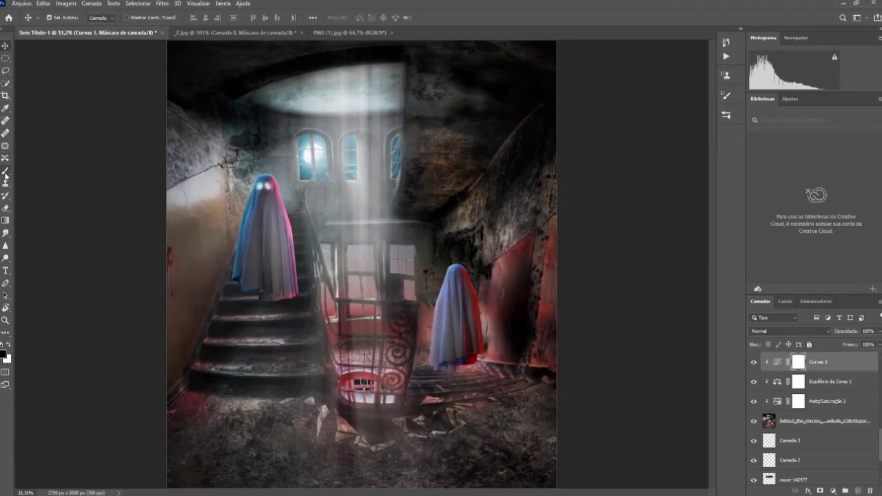
# Add a layer beneath the staircase ghost and brush a soft white glow around its outline at 85% opacity.
pyautogui.scroll(-5, 814, 421)
pyautogui.click(858, 491)
pyautogui.scroll(3, 331, 220)
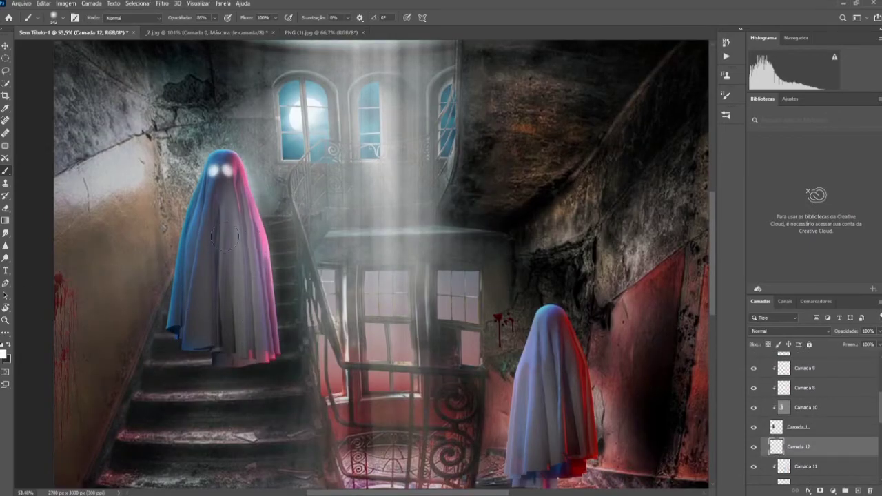
pyautogui.scroll(-3, 193, 250)
pyautogui.scroll(2, 277, 240)
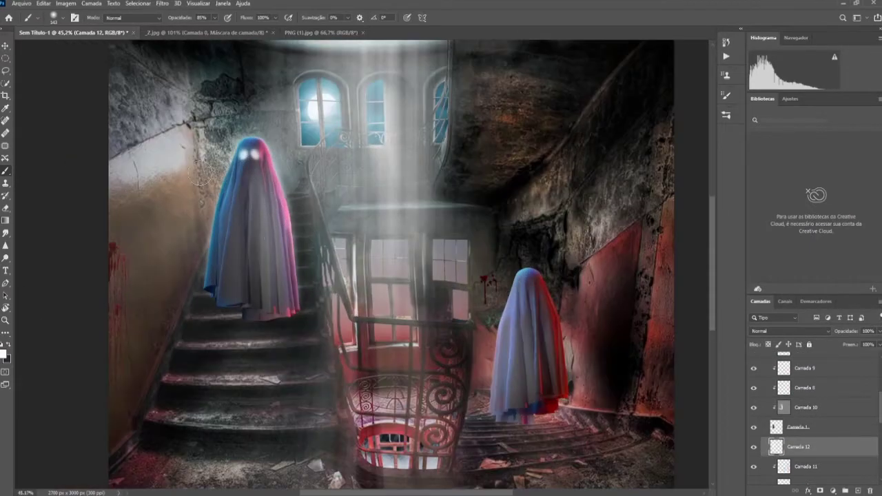
pyautogui.scroll(3, 200, 176)
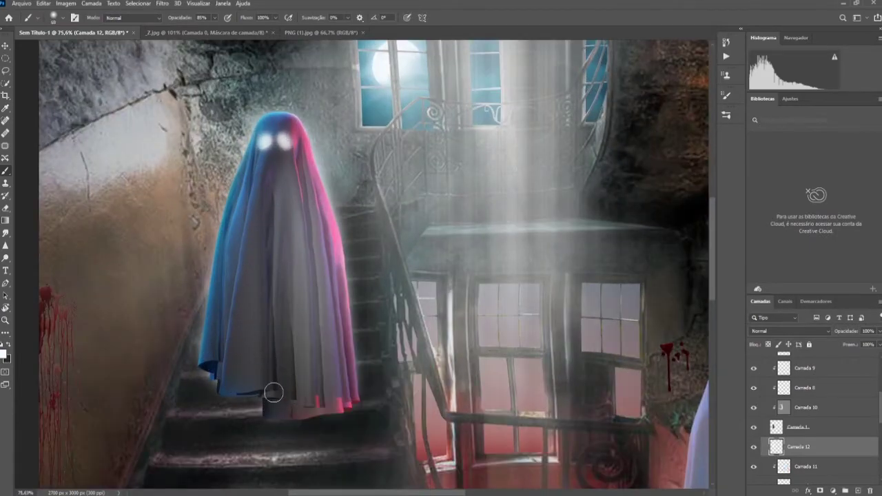
pyautogui.scroll(-3, 303, 372)
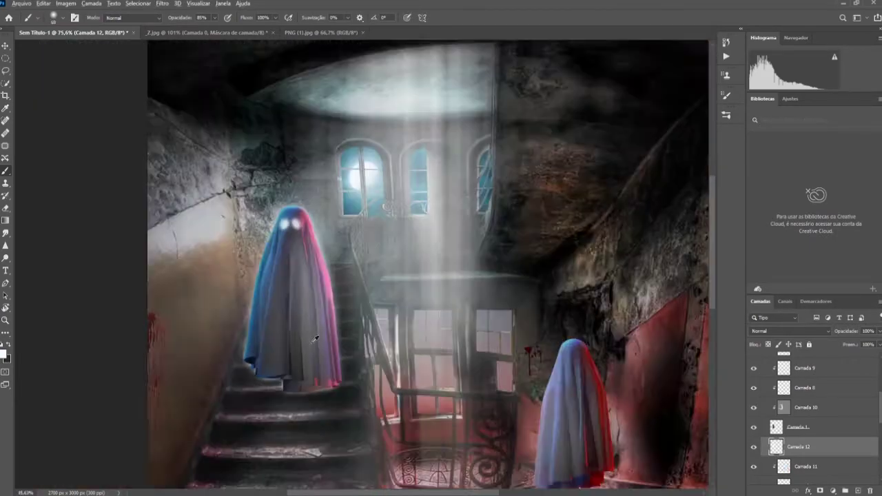
# Set the blend mode of the staircase ghost's glow layer, Camada 12, to Luz Brilhante.
pyautogui.scroll(3, 310, 386)
pyautogui.scroll(-1, 813, 413)
pyautogui.click(789, 331)
pyautogui.click(771, 403)
pyautogui.scroll(-3, 362, 265)
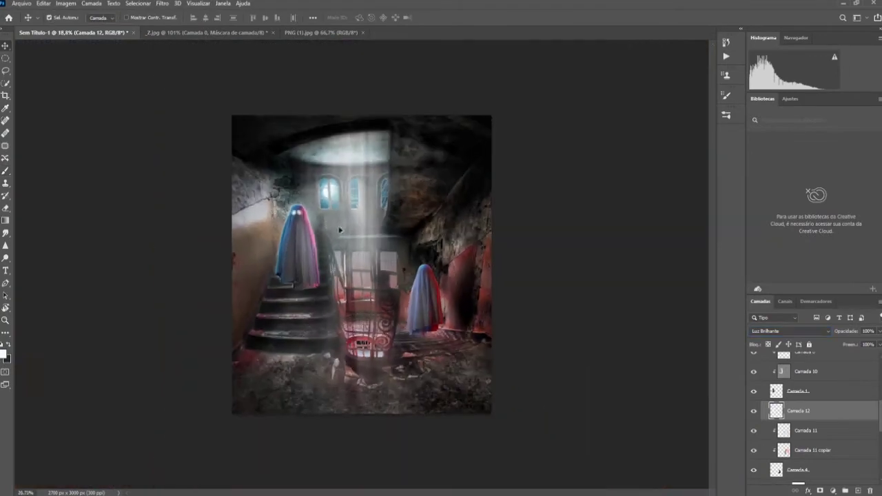
pyautogui.scroll(2, 362, 266)
pyautogui.scroll(-2, 362, 265)
pyautogui.press('v')
# Add a layer beneath the lower ghost on the right and brush a soft white glow around its outline.
pyautogui.click(845, 490)
pyautogui.moveTo(835, 401); pyautogui.dragTo(814, 463)
pyautogui.press('b')
pyautogui.scroll(3, 457, 278)
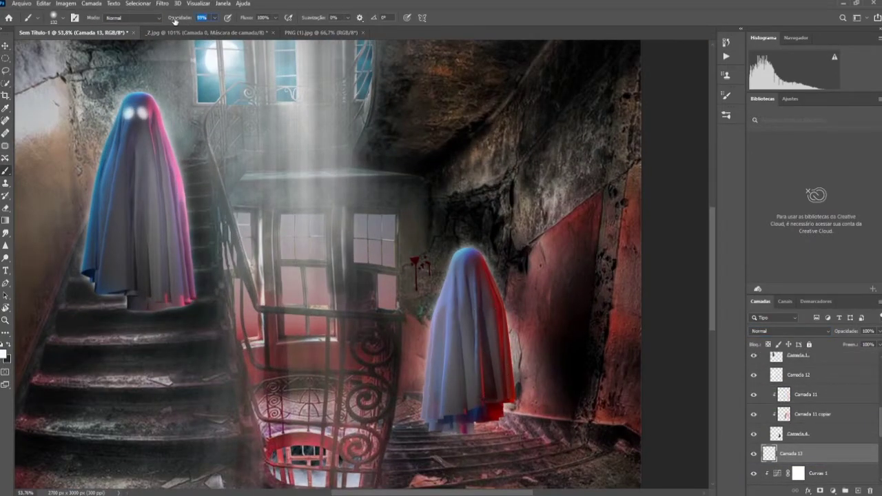
pyautogui.scroll(-3, 438, 391)
pyautogui.scroll(2, 545, 262)
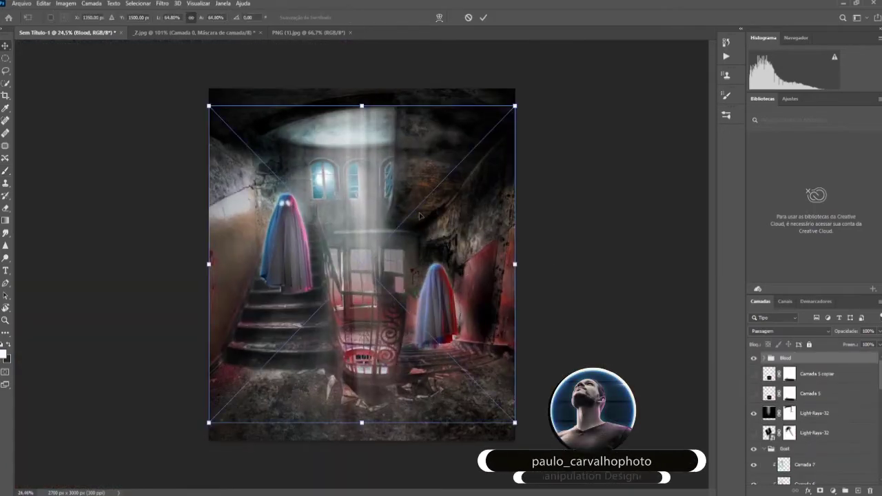
# Place the Ghost 02 Png image, shrink it near the central windows and move its layer beneath the staircase background.
pyautogui.moveTo(517, 102); pyautogui.dragTo(403, 236)
pyautogui.press('Return')
pyautogui.moveTo(361, 265); pyautogui.dragTo(369, 314)
pyautogui.scroll(-1, 813, 414)
pyautogui.moveTo(793, 379); pyautogui.dragTo(837, 386)
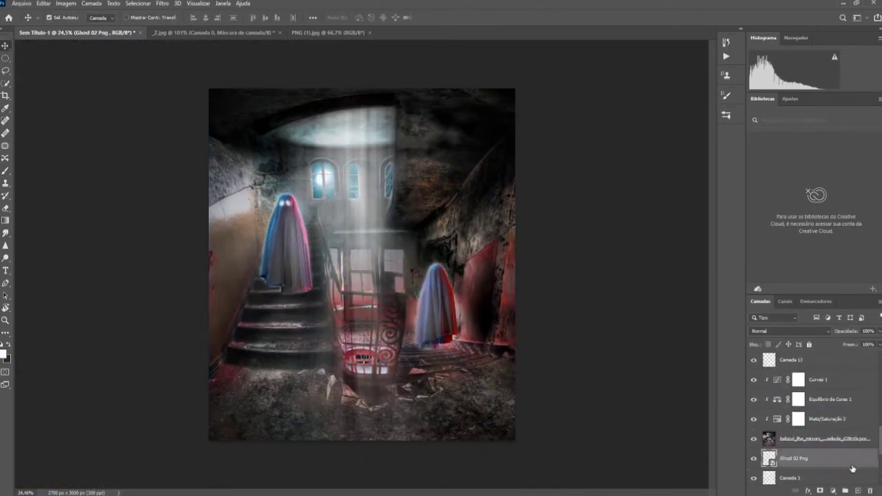
# Fit the small Ghost 02 Png into the central window opening at 7.73% scale, keeping its layer beneath the staircase background.
pyautogui.scroll(3, 587, 360)
pyautogui.hotkey('ctrl', 't')
pyautogui.scroll(-1, 766, 399)
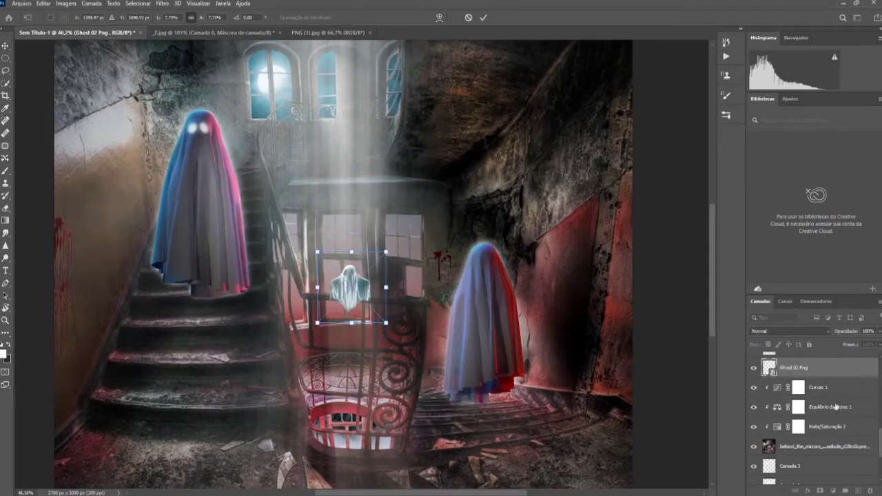
pyautogui.press('Return')
pyautogui.moveTo(800, 369); pyautogui.dragTo(844, 457)
pyautogui.hotkey('ctrl', 't')
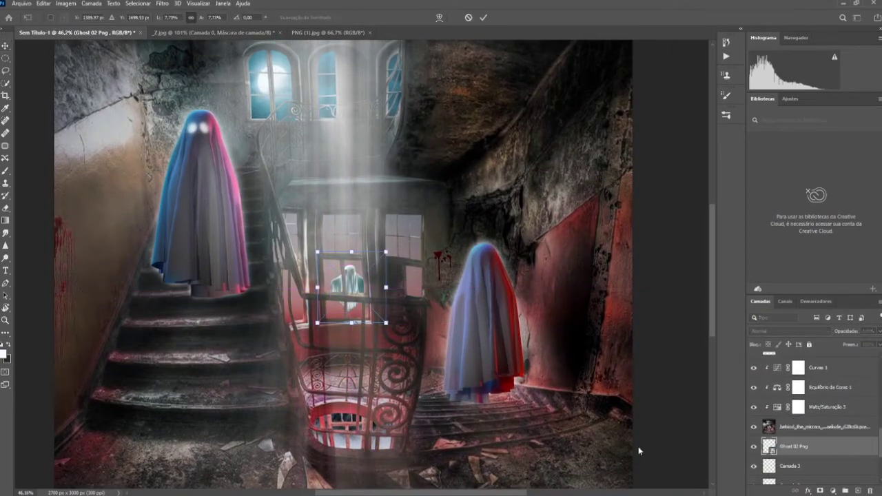
pyautogui.scroll(-3, 503, 291)
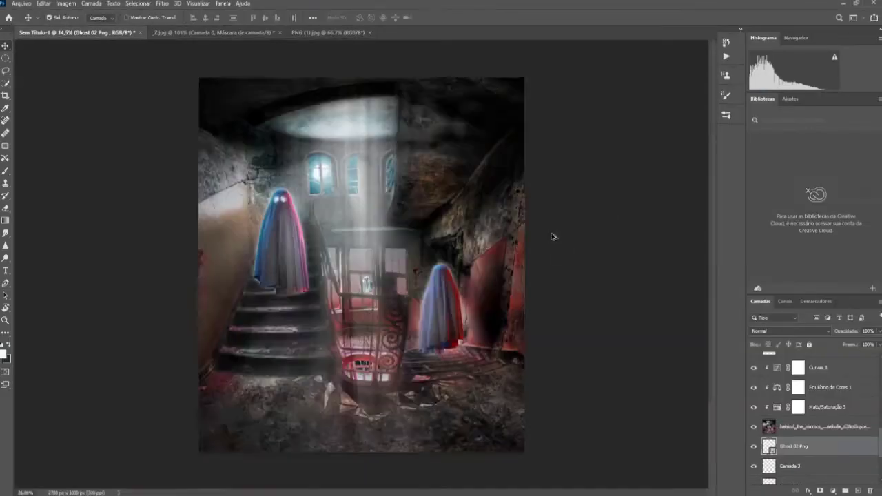
pyautogui.scroll(1, 586, 282)
pyautogui.scroll(-2, 824, 362)
# Try overlaying the images (1) picture, and the dust-wind PNG enlarged across the whole scene.
pyautogui.click(824, 358)
pyautogui.hotkey('ctrl', 't')
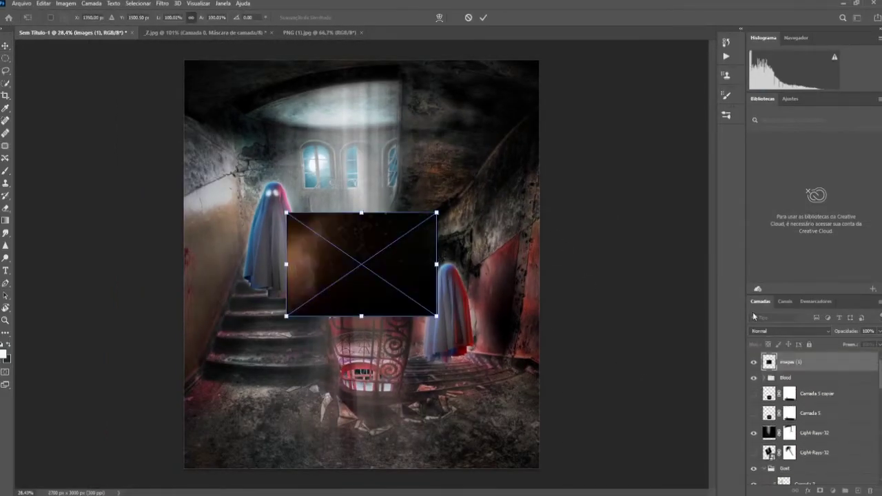
pyautogui.moveTo(599, 343); pyautogui.dragTo(593, 358)
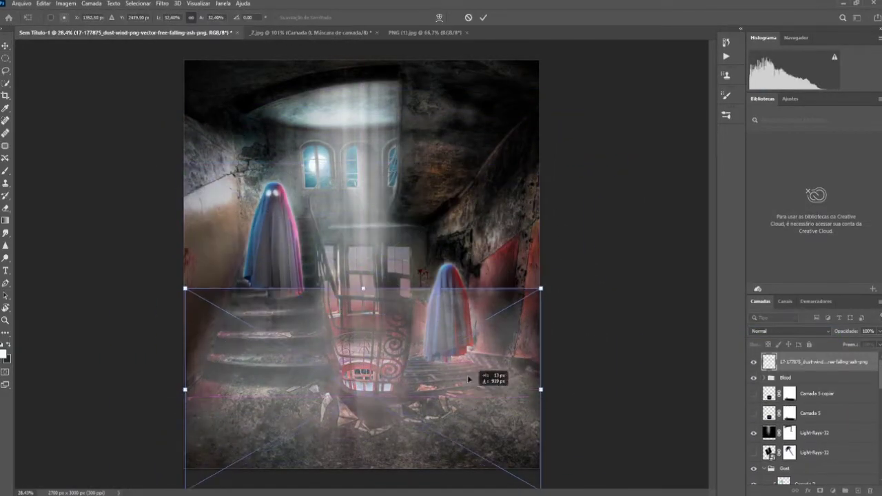
pyautogui.moveTo(542, 292); pyautogui.dragTo(675, 79)
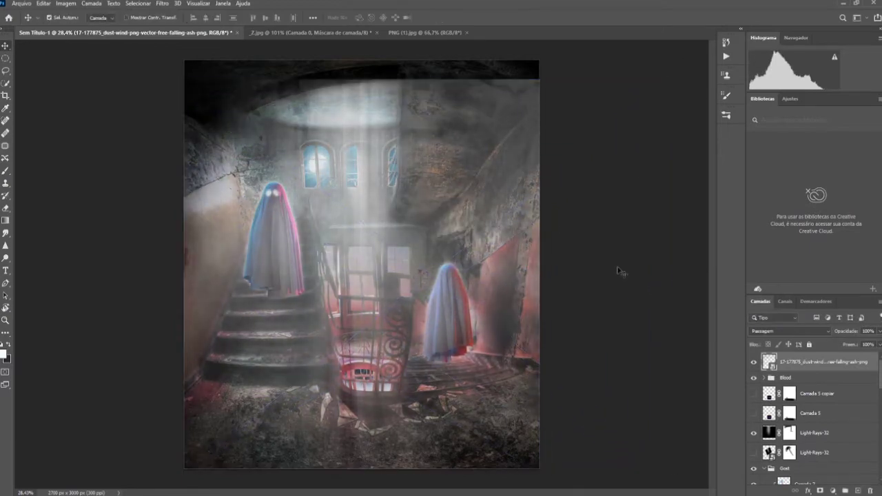
pyautogui.press('Escape')
# Try Smoke 1, Smoke 10 and another brush from the 20 Smoke Brushes set on a layer above the background's Curvas adjustment.
pyautogui.press('F5')
pyautogui.moveTo(715, 194); pyautogui.dragTo(716, 241)
pyautogui.click(601, 207)
pyautogui.hotkey('ctrl', 'shift', 'alt', 'n')
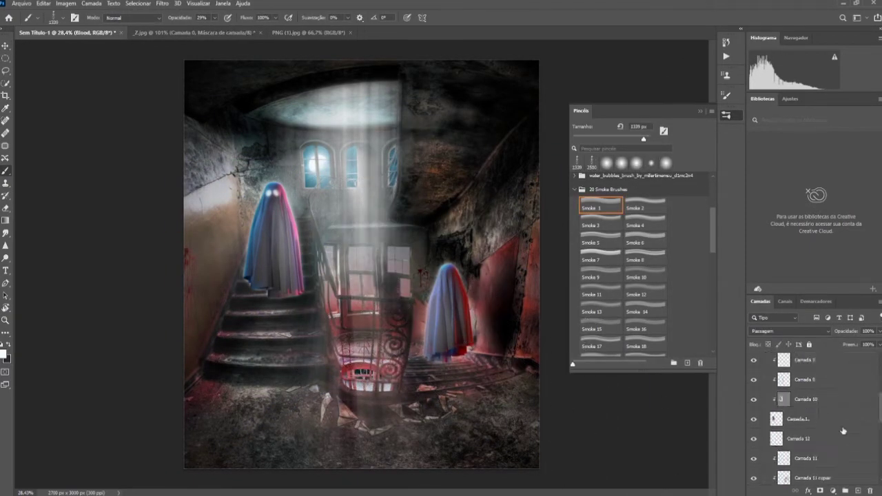
pyautogui.scroll(-2, 813, 413)
pyautogui.scroll(-3, 820, 419)
pyautogui.click(820, 419)
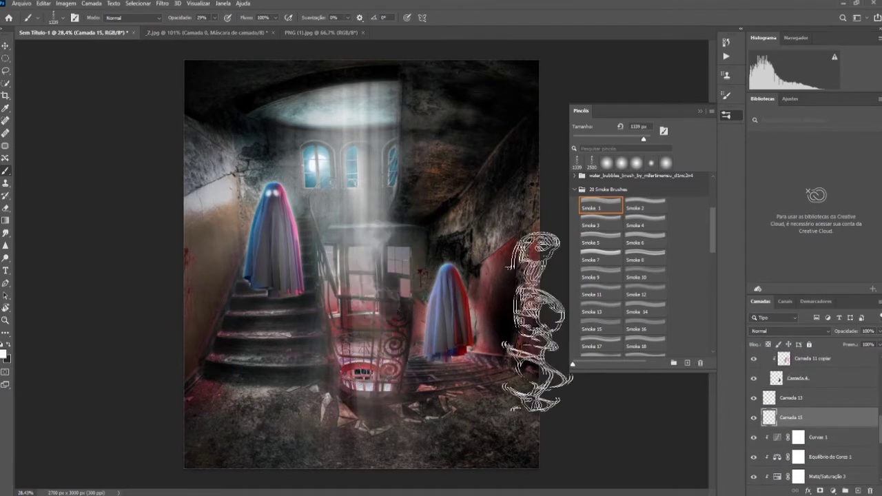
pyautogui.scroll(-2, 592, 400)
pyautogui.click(645, 274)
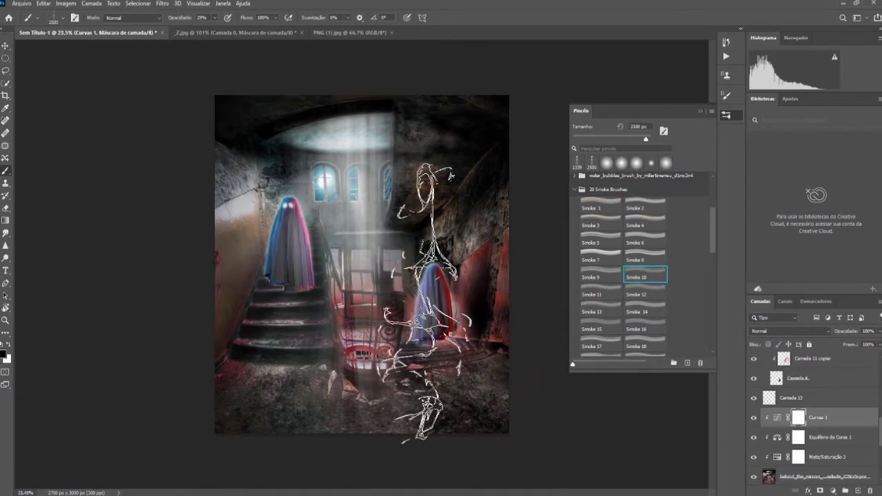
pyautogui.click(644, 343)
# Add an empty layer above the background's Curvas adjustment and try several brushes from the Lightning-Brushes-DarkDesign set.
pyautogui.click(575, 189)
pyautogui.scroll(-2, 675, 315)
pyautogui.click(575, 306)
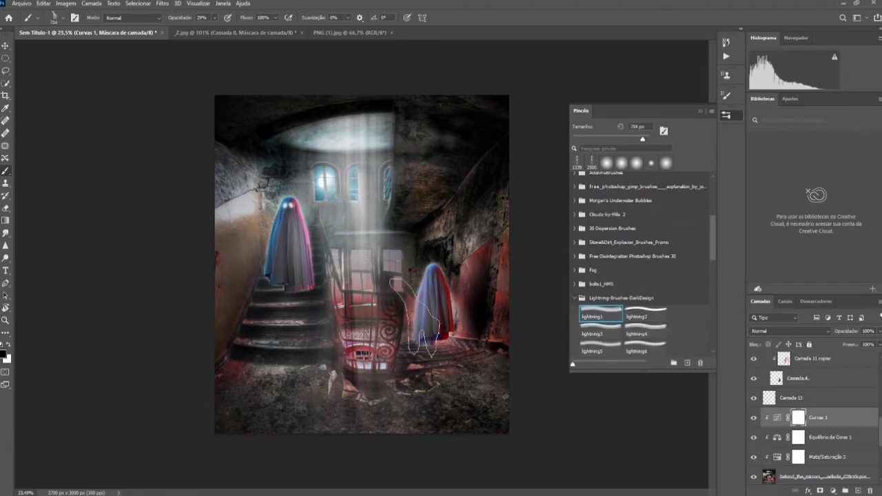
pyautogui.hotkey('ctrl', 'shift', 'alt', 'n')
pyautogui.click(601, 331)
pyautogui.click(645, 333)
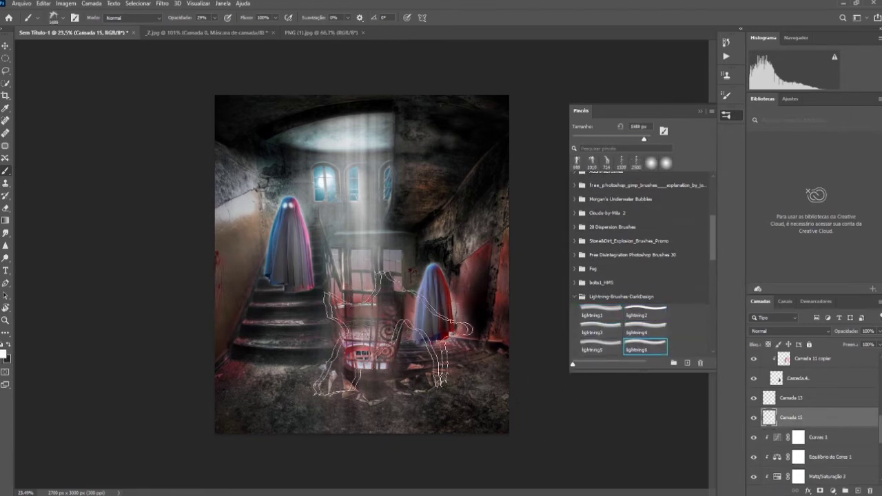
pyautogui.scroll(-2, 617, 345)
pyautogui.click(645, 345)
pyautogui.scroll(-1, 611, 334)
pyautogui.scroll(5, 612, 334)
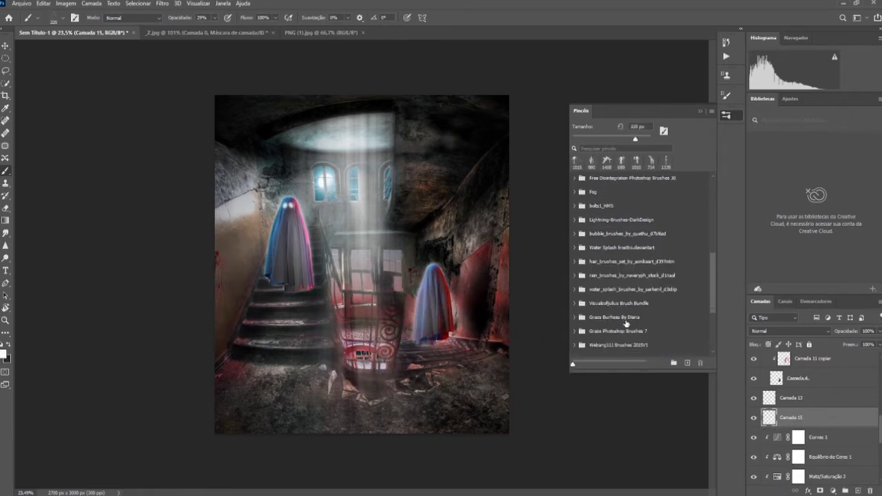
# Paint white fog around the scene on the new layer with enlarged Fog brushes at 29% opacity, turning the tip to -90°.
pyautogui.click(574, 298)
pyautogui.moveTo(600, 316); pyautogui.dragTo(585, 284)
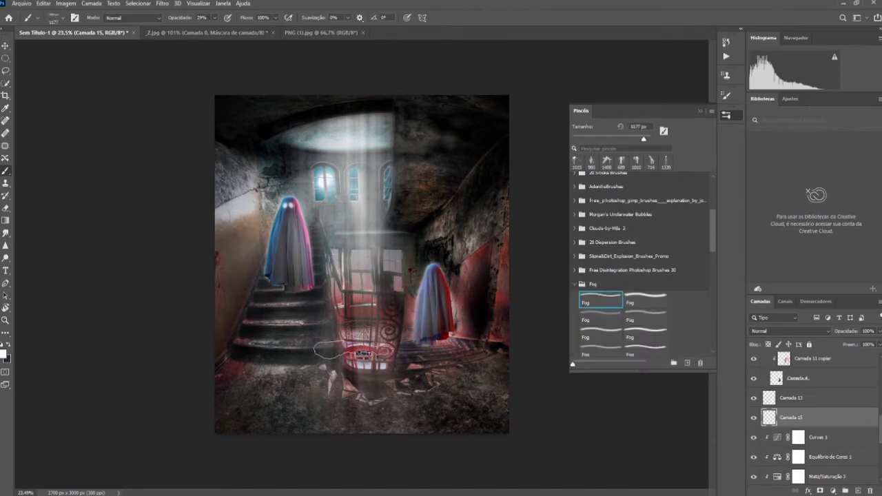
pyautogui.press('.')
pyautogui.press('.')
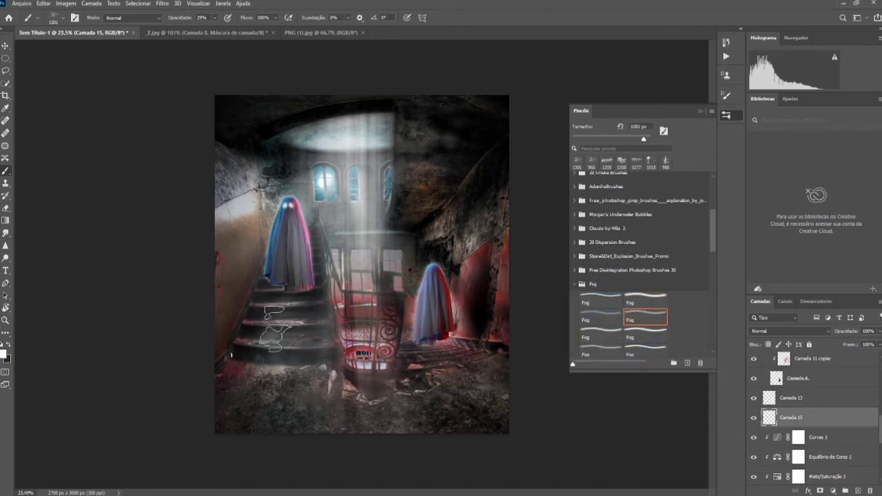
pyautogui.press(']')
pyautogui.press(']')
pyautogui.press(']')
pyautogui.press(']')
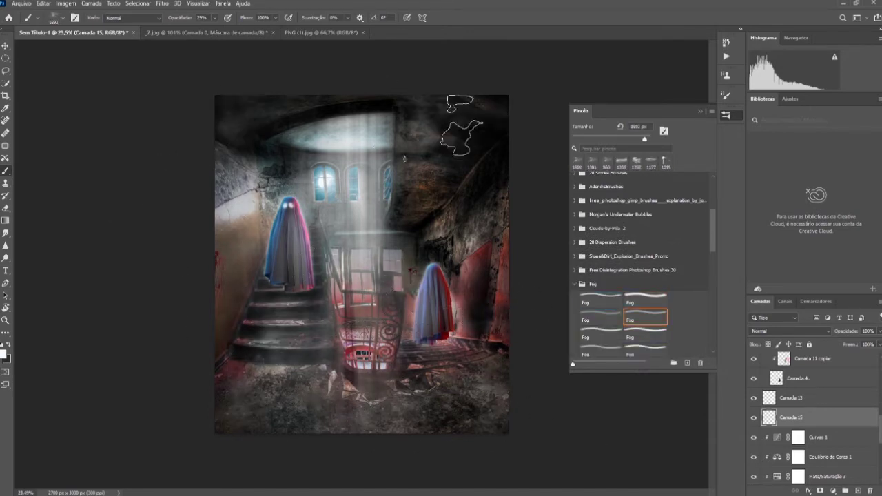
pyautogui.rightClick(484, 268)
pyautogui.press('Escape')
# Move the fog layer to the top of the layer stack and paint more haze over the scene with other Fog brushes.
pyautogui.scroll(4, 838, 417)
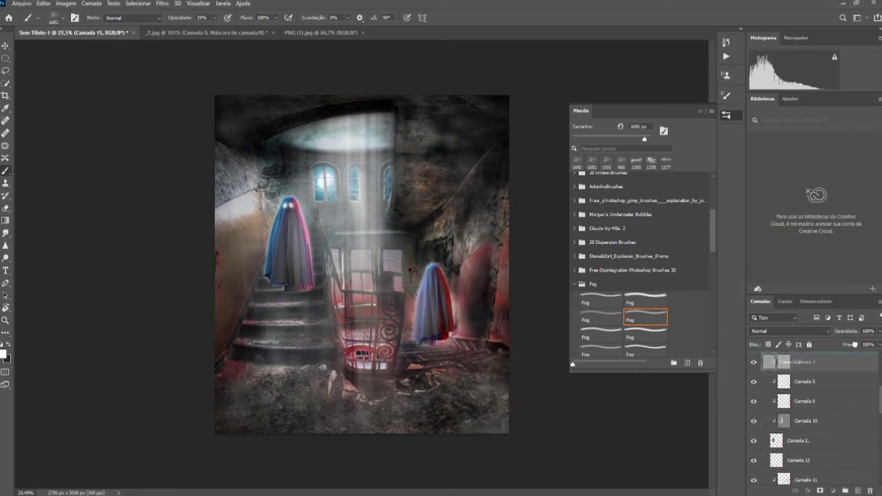
pyautogui.scroll(5, 839, 417)
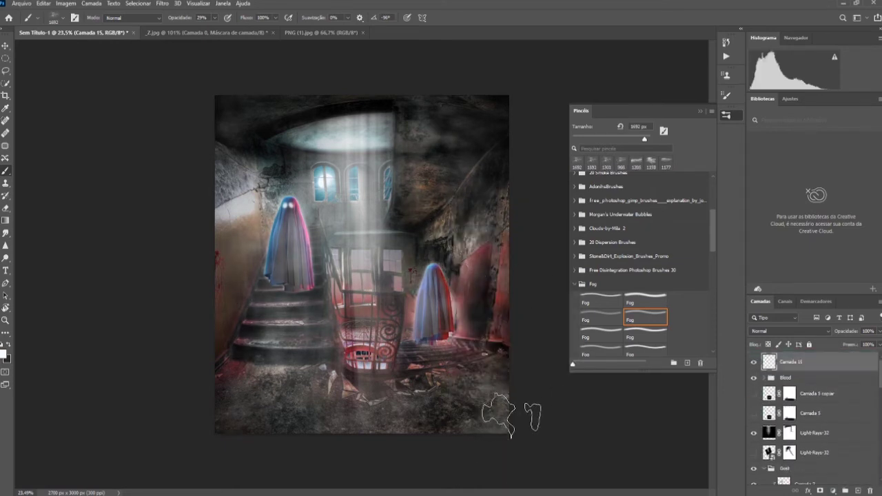
pyautogui.press('.')
pyautogui.hotkey('ctrl', '-')
pyautogui.press('.')
pyautogui.press(',')
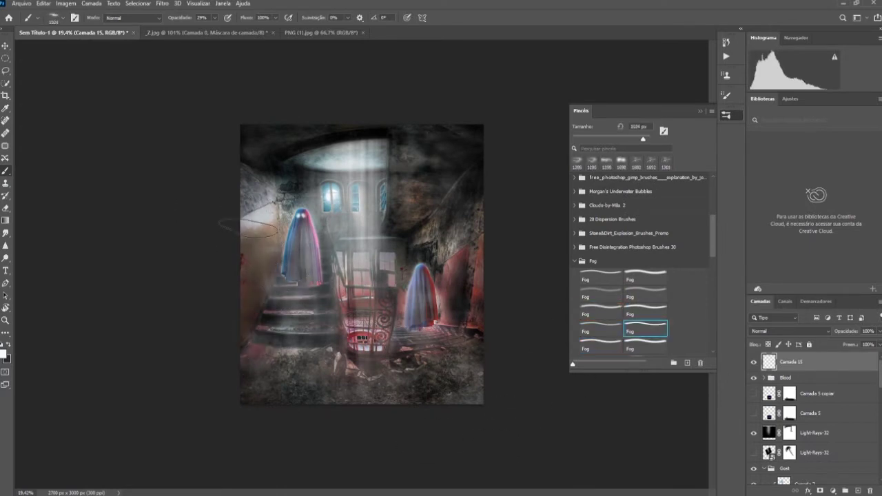
pyautogui.press('.')
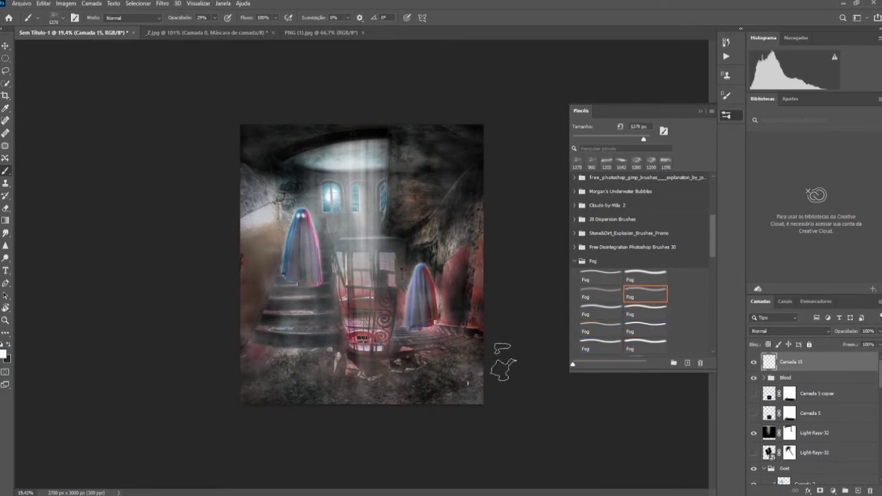
# Set the fog layer's opacity to 60% and show the hidden Camada 5 and Camada 5 copiar layers.
pyautogui.scroll(1, 496, 408)
pyautogui.moveTo(846, 331); pyautogui.dragTo(746, 338)
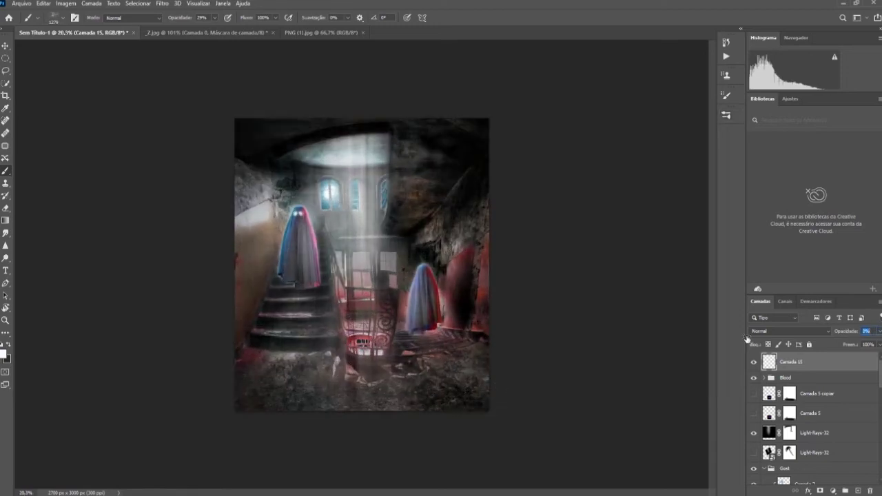
pyautogui.moveTo(543, 342); pyautogui.dragTo(565, 343)
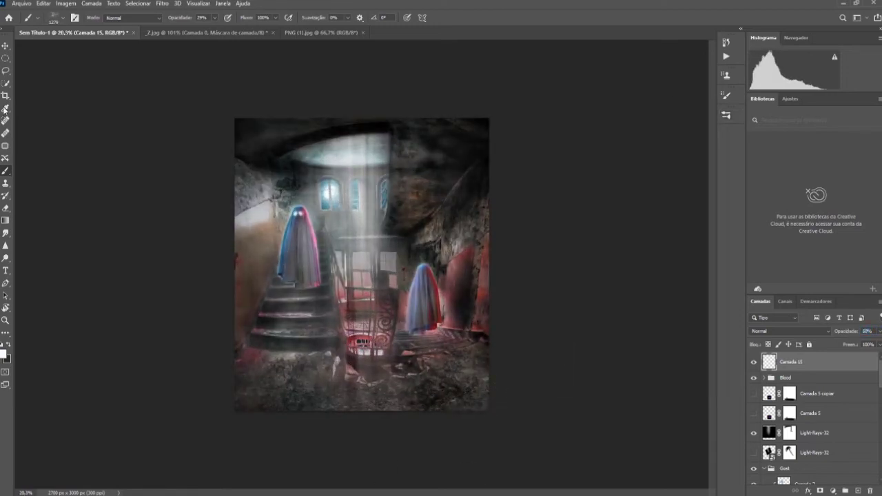
pyautogui.click(5, 45)
# Try the crack o1 image, shrunk onto the ceiling opening and clipped beneath the background's adjustments.
pyautogui.click(344, 467)
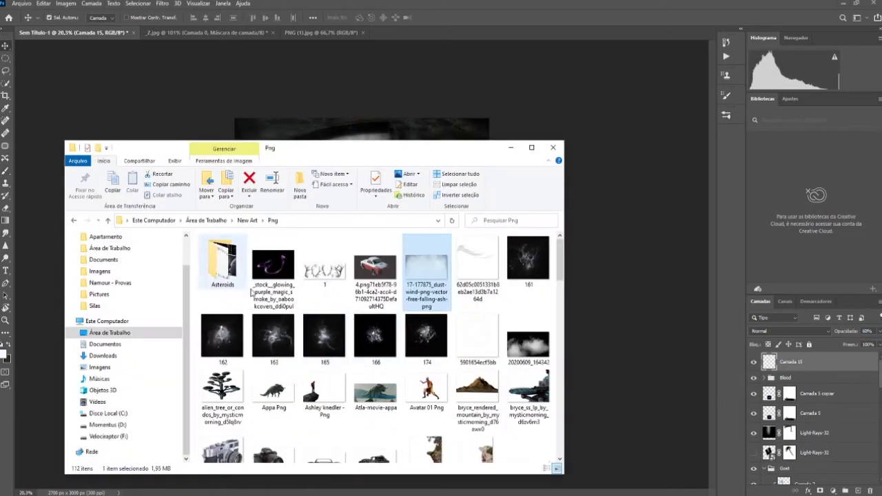
pyautogui.scroll(-5, 251, 292)
pyautogui.moveTo(372, 261); pyautogui.dragTo(641, 318)
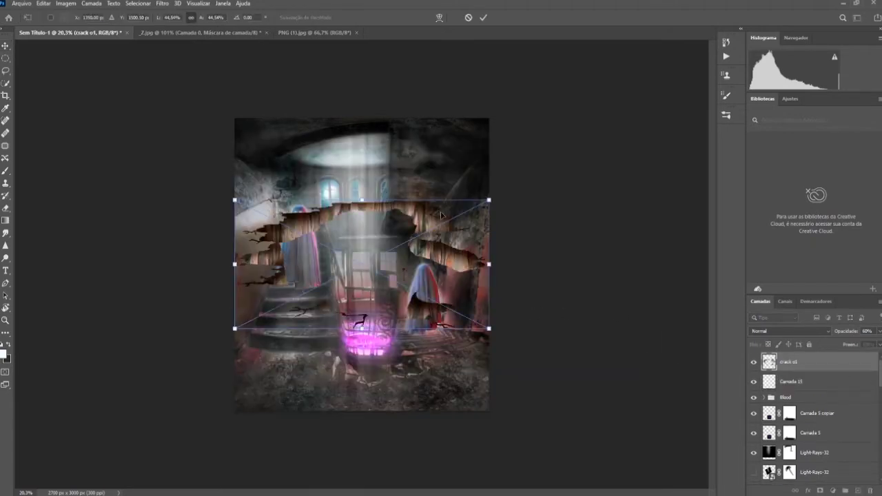
pyautogui.moveTo(442, 215); pyautogui.dragTo(397, 169)
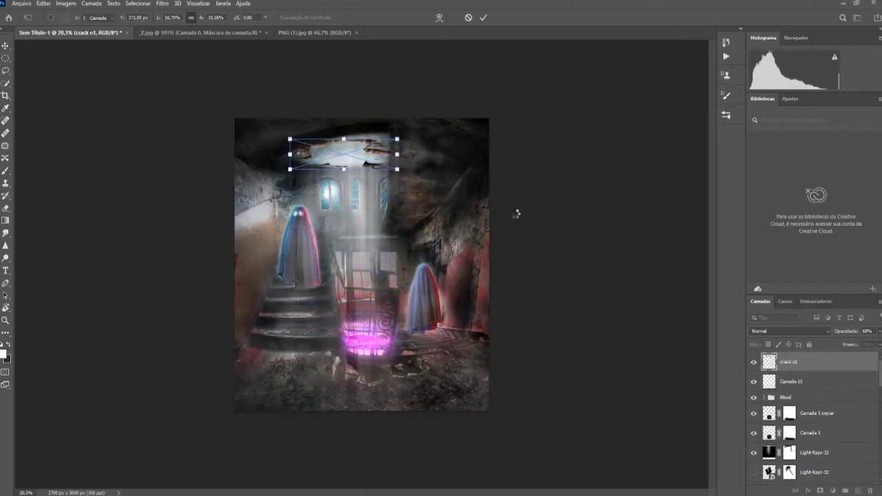
pyautogui.press('Return')
pyautogui.hotkey('ctrl', '[')
pyautogui.hotkey('ctrl', '[')
pyautogui.hotkey('ctrl', '[')
pyautogui.hotkey('ctrl', '[')
pyautogui.hotkey('ctrl', '[')
pyautogui.hotkey('ctrl', '[')
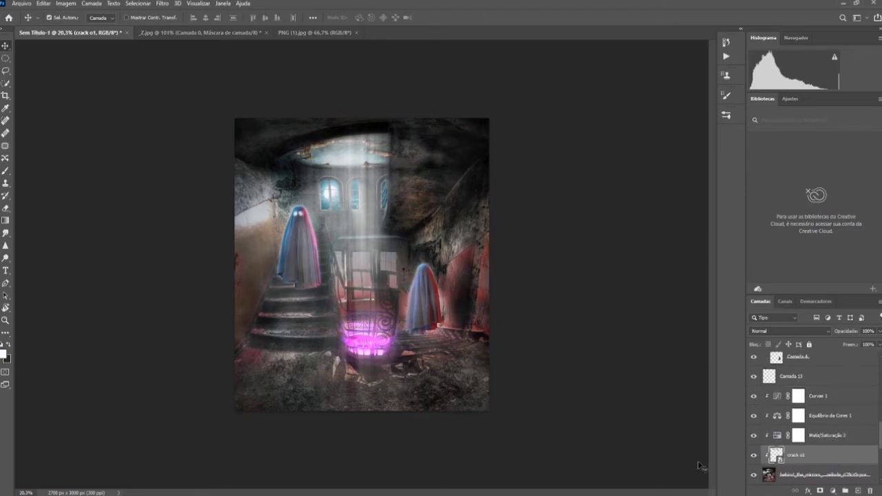
pyautogui.press('Delete')
# Place the crack 03 image over the central balcony and a second copy, scaled to about 25%, on the left wall at 79% opacity.
pyautogui.hotkey('alt', 'Tab')
pyautogui.moveTo(377, 265); pyautogui.dragTo(656, 333)
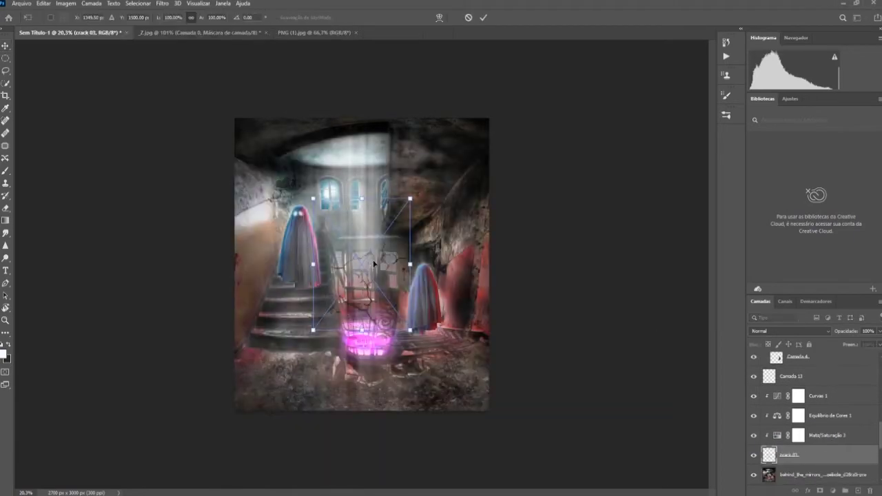
pyautogui.click(352, 466)
pyautogui.moveTo(310, 290); pyautogui.dragTo(269, 250)
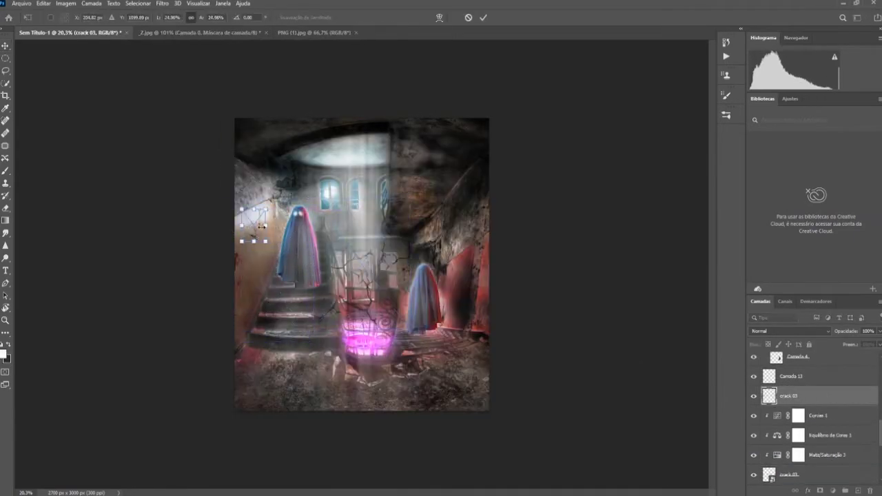
pyautogui.scroll(3, 262, 226)
pyautogui.rightClick(205, 207)
pyautogui.click(272, 271)
pyautogui.press('Return')
pyautogui.scroll(-2, 219, 194)
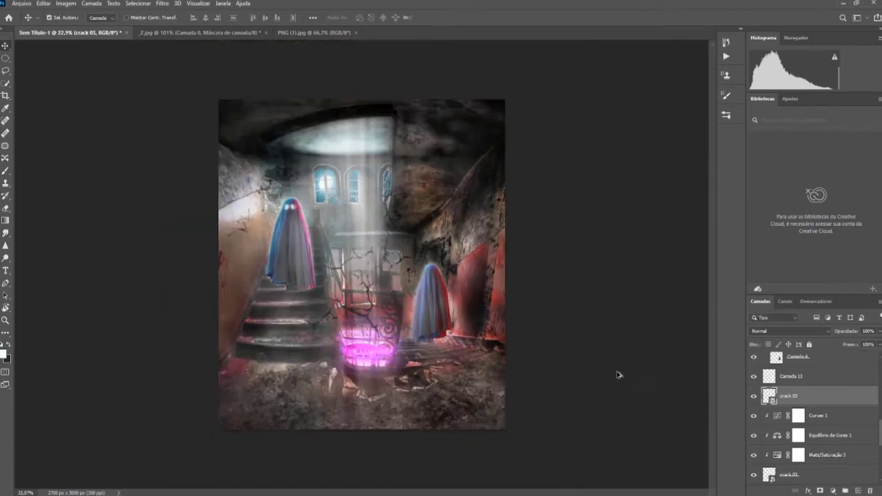
pyautogui.moveTo(852, 331); pyautogui.dragTo(845, 333)
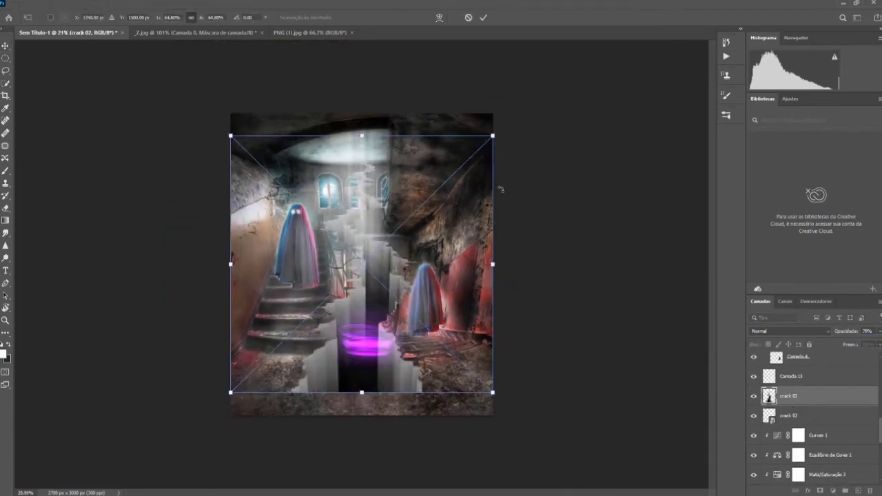
# Place the crack 02 image, shrink it and move it onto the floor in front of the lower right ghost.
pyautogui.moveTo(492, 114); pyautogui.dragTo(407, 345)
pyautogui.press('Return')
pyautogui.click(751, 416)
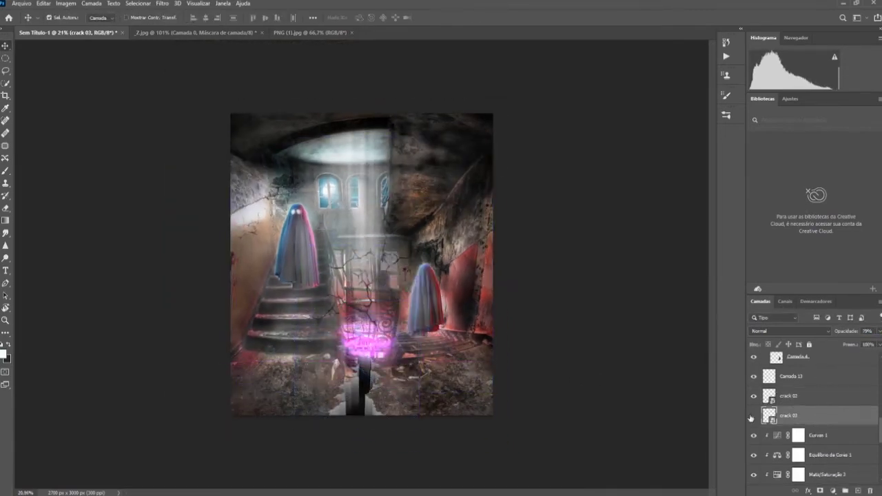
pyautogui.press('Delete')
pyautogui.moveTo(378, 354); pyautogui.dragTo(442, 404)
pyautogui.hotkey('ctrl', 'z')
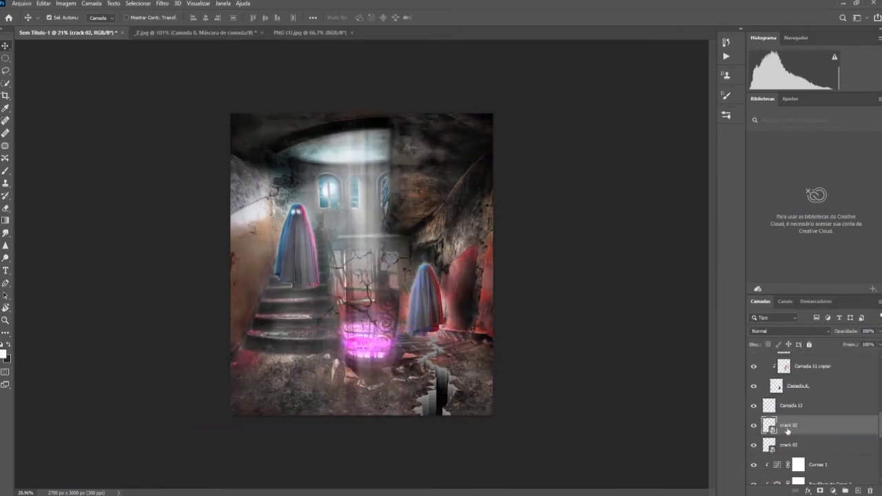
# Delete the crack over the central balcony and move the crack 02 image onto the floor directly below the glowing pit.
pyautogui.click(802, 436)
pyautogui.press('Delete')
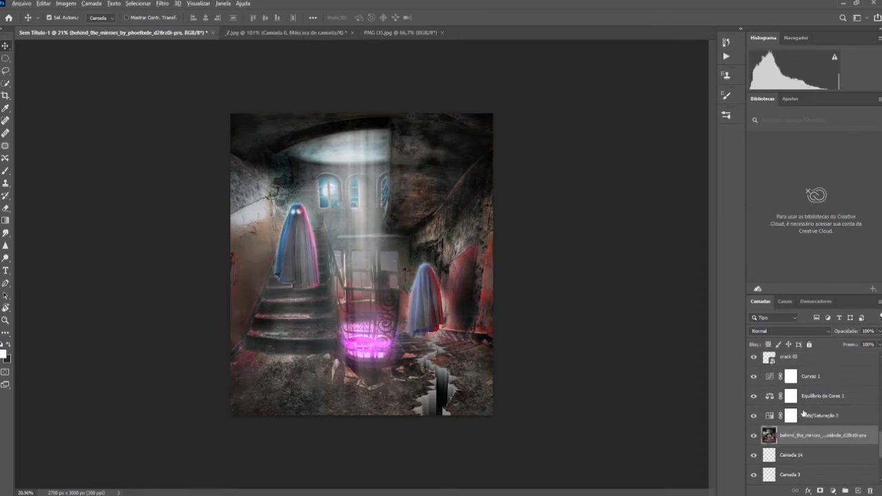
pyautogui.hotkey('ctrl', 'z')
pyautogui.click(786, 396)
pyautogui.hotkey('ctrl', 't')
pyautogui.moveTo(442, 386); pyautogui.dragTo(353, 356)
pyautogui.press('Return')
pyautogui.scroll(1, 556, 414)
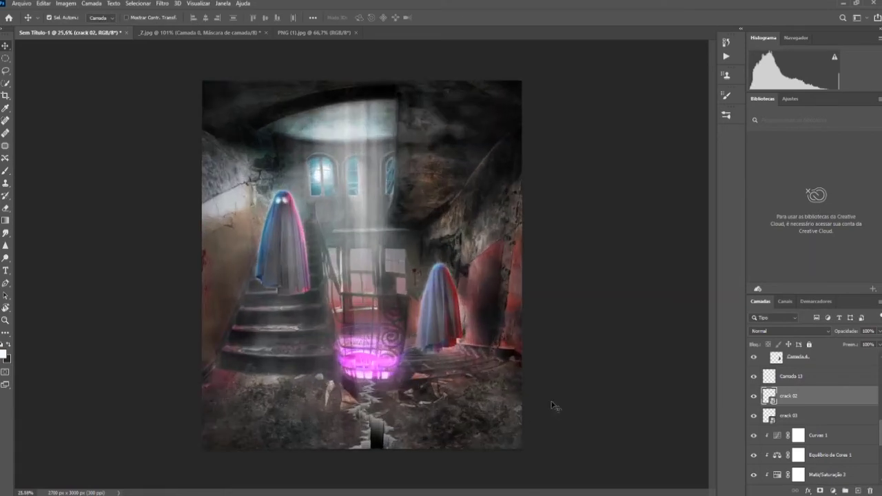
# Add a layer clipped to the crack 02 image, try tinting the crack pink, and switch the brush colour to black.
pyautogui.press('b')
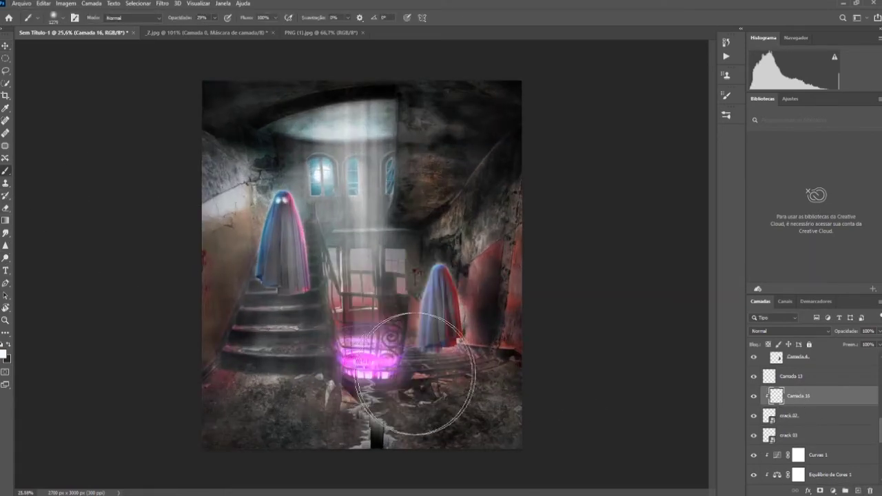
pyautogui.click(4, 354)
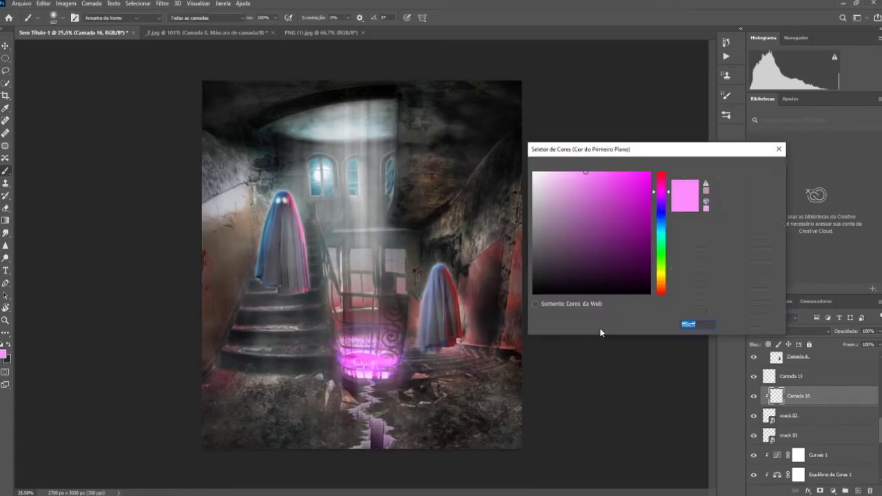
pyautogui.click(663, 282)
pyautogui.press('Return')
pyautogui.press('Delete')
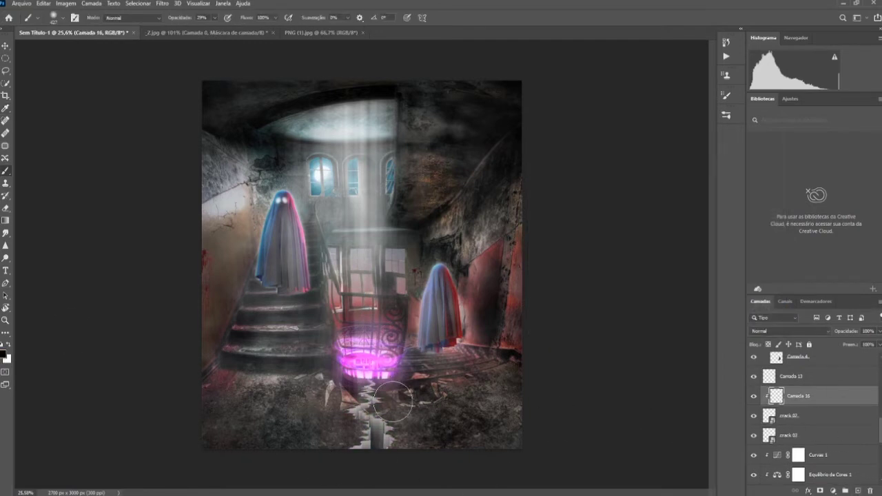
# Place the Light-Rays-25 image in Divisão blend mode, shrunk and positioned over the floor crack.
pyautogui.click(790, 331)
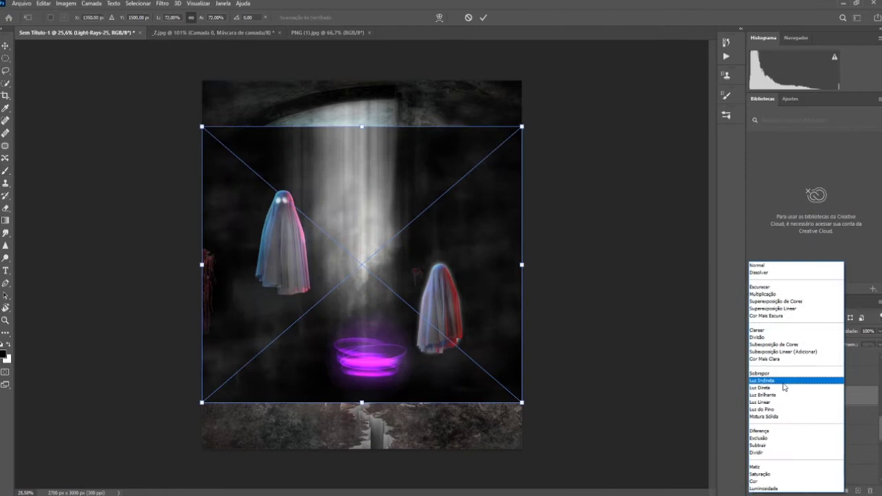
pyautogui.click(783, 390)
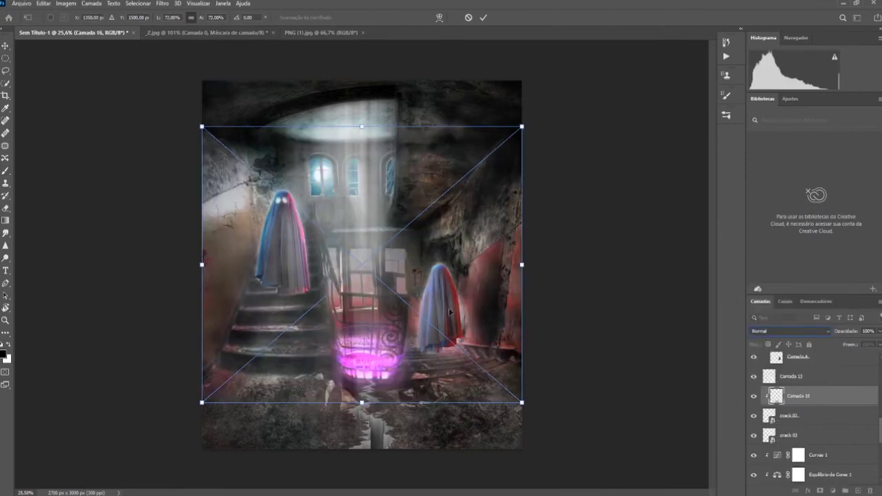
pyautogui.moveTo(359, 121); pyautogui.dragTo(359, 268)
pyautogui.moveTo(531, 336); pyautogui.dragTo(524, 331)
pyautogui.scroll(3, 524, 332)
pyautogui.scroll(-1, 379, 384)
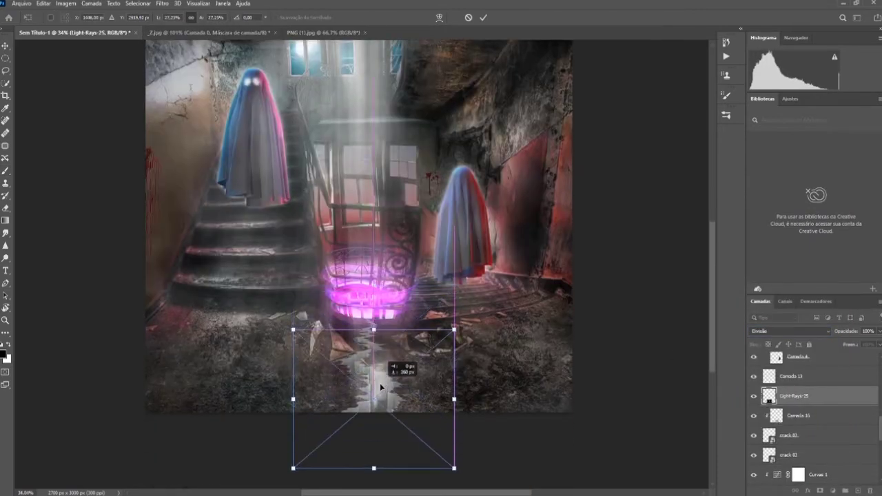
pyautogui.moveTo(380, 383); pyautogui.dragTo(453, 367)
pyautogui.press('Return')
pyautogui.scroll(-3, 586, 372)
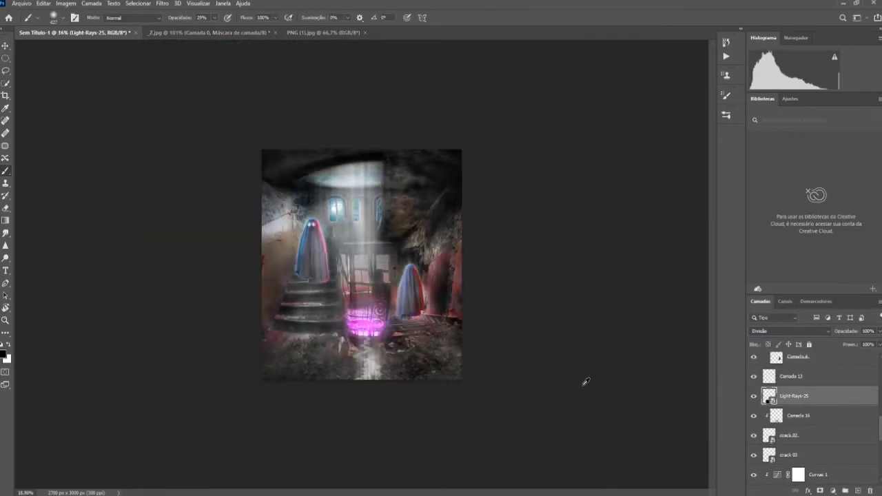
# Duplicate the Light-Rays-25 layer twice and arrange the copies so the light streams from the pit down the crack.
pyautogui.press('b')
pyautogui.hotkey('ctrl', 'j')
pyautogui.hotkey('ctrl', 'j')
pyautogui.hotkey('ctrl', 't')
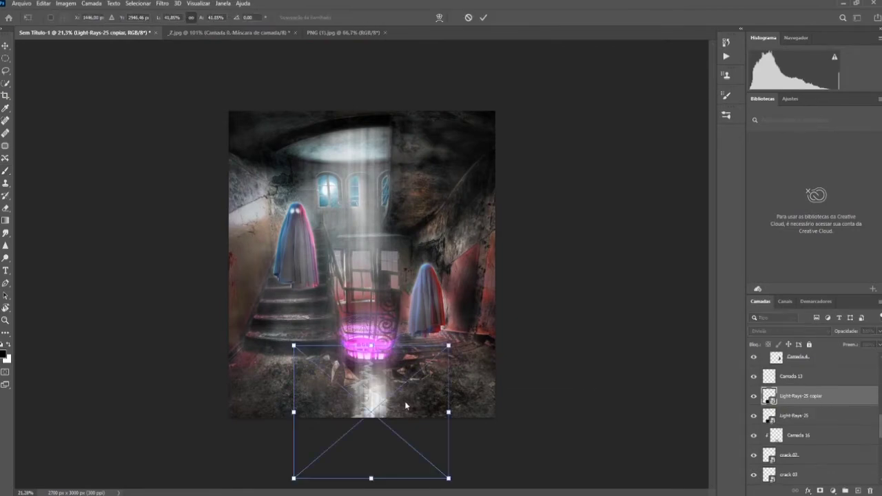
pyautogui.moveTo(405, 401); pyautogui.dragTo(360, 380)
pyautogui.press('Return')
pyautogui.hotkey('ctrl', 't')
pyautogui.press('Return')
pyautogui.scroll(-1, 611, 427)
pyautogui.scroll(2, 754, 440)
pyautogui.scroll(-5, 813, 428)
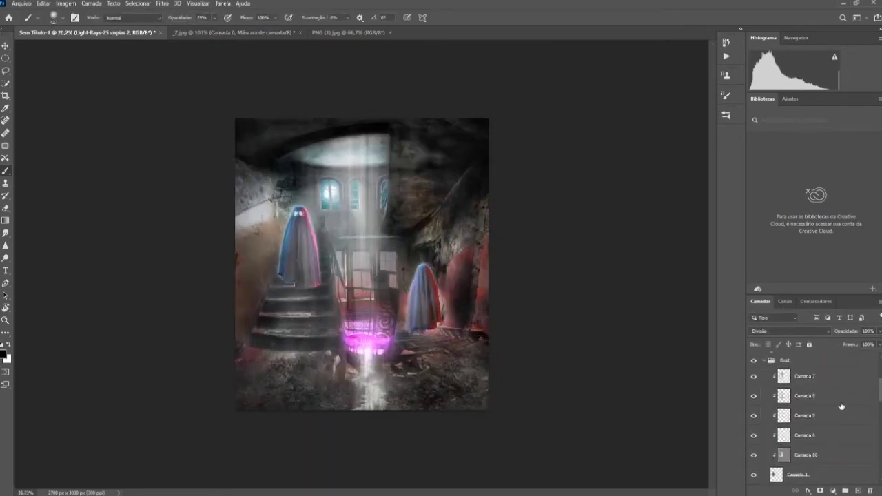
# Merge the purple pit glow layers with the upper light-ray copy and keep the result in Divisão mode.
pyautogui.click(816, 393)
pyautogui.keyDown('shift'); pyautogui.click(816, 413); pyautogui.keyUp('shift')
pyautogui.hotkey('ctrl', 'e')
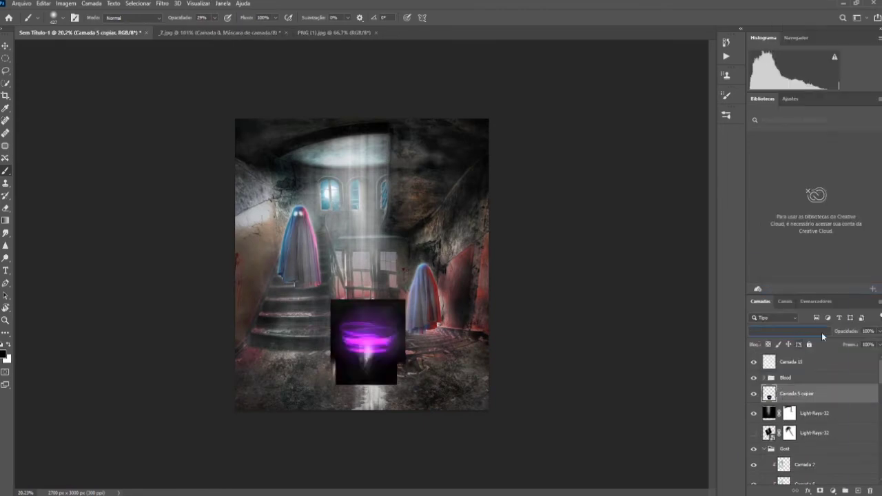
# Clip a colorized Hue/Saturation adjustment to the merged pit glow, with hue 206 and saturation 44.
pyautogui.click(833, 491)
pyautogui.click(792, 419)
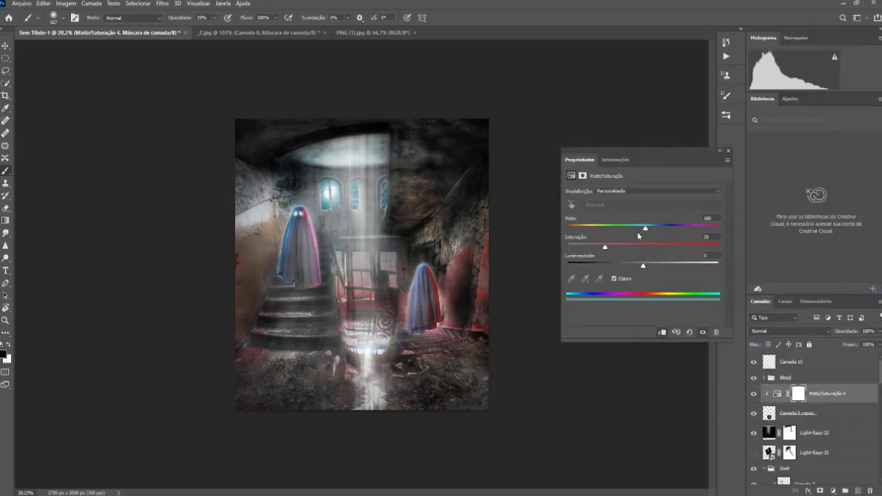
pyautogui.moveTo(624, 233)
pyautogui.mouseDown()
pyautogui.moveTo(667, 236)
pyautogui.moveTo(624, 249)
pyautogui.mouseUp()
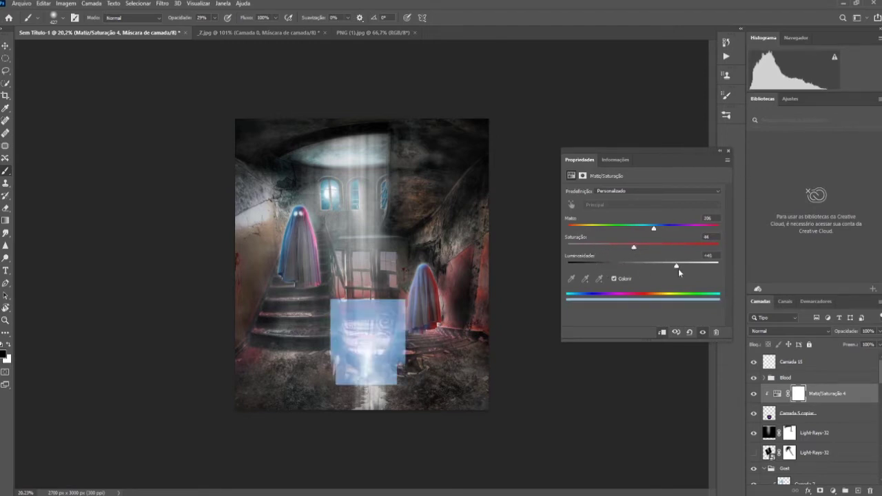
pyautogui.click(615, 356)
# Stretch the Camada 5 copiar pit glow vertically to about 137% of its height.
pyautogui.click(830, 419)
pyautogui.hotkey('ctrl', 't')
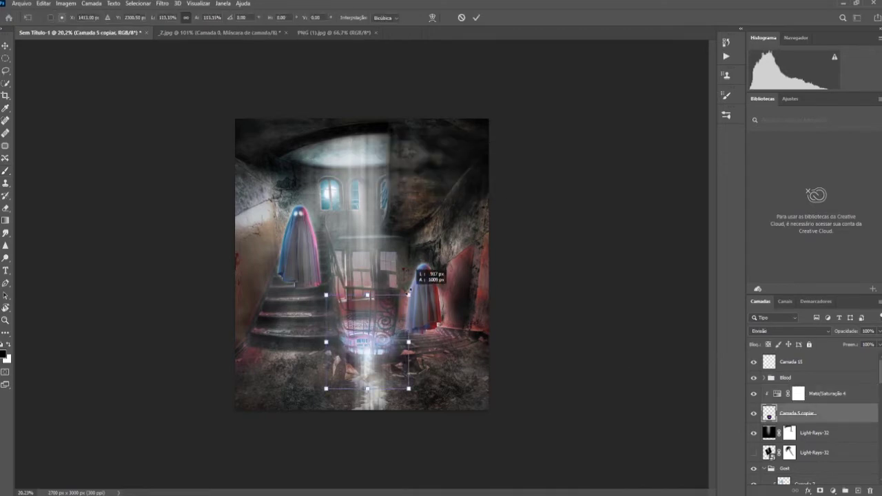
pyautogui.moveTo(367, 367); pyautogui.dragTo(367, 387)
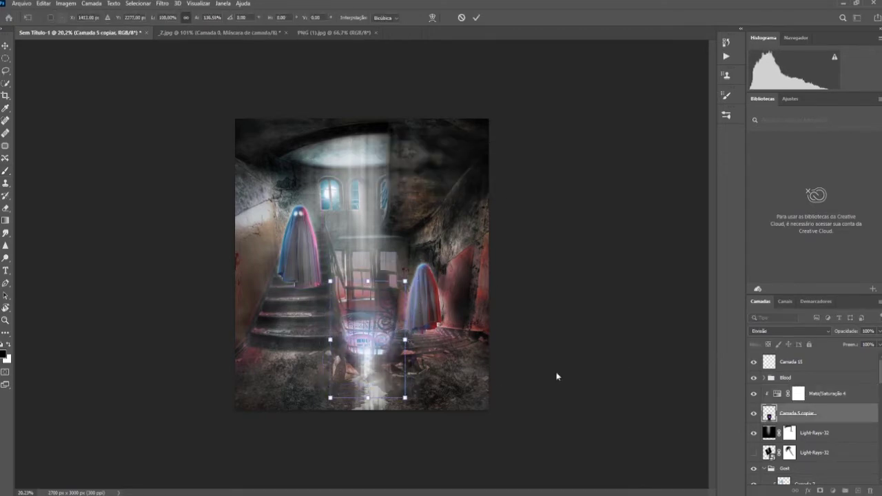
pyautogui.press('Return')
pyautogui.press('b')
# Merge the Light-Rays-25 copiar and Light-Rays-25 layers over the floor crack into one layer.
pyautogui.scroll(-5, 814, 393)
pyautogui.scroll(1, 821, 453)
pyautogui.click(799, 405)
pyautogui.keyDown('shift'); pyautogui.click(799, 426); pyautogui.keyUp('shift')
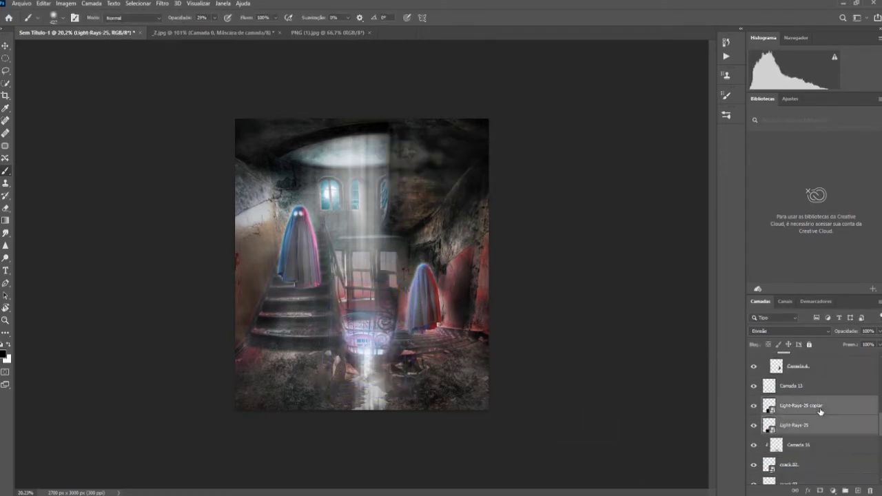
pyautogui.scroll(2, 800, 425)
pyautogui.scroll(-2, 753, 428)
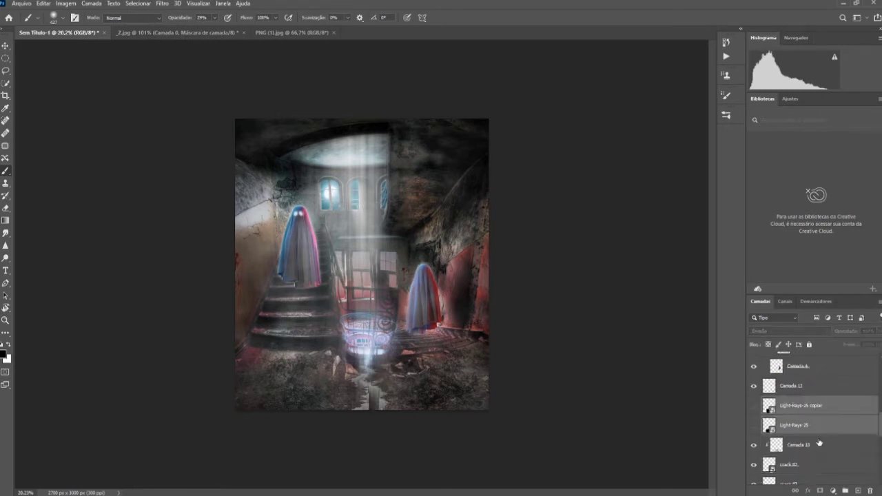
pyautogui.rightClick(778, 417)
pyautogui.click(804, 295)
# Set the merged crack rays to Divisão and clip a colorized Hue/Saturation adjustment to them, with hue 216 and saturation 25.
pyautogui.click(834, 490)
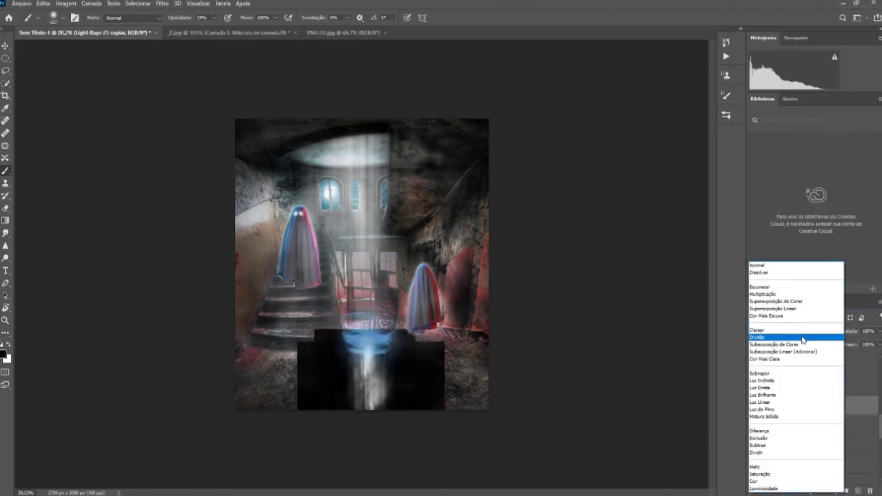
pyautogui.click(807, 338)
pyautogui.hotkey('ctrl', 'alt', 'g')
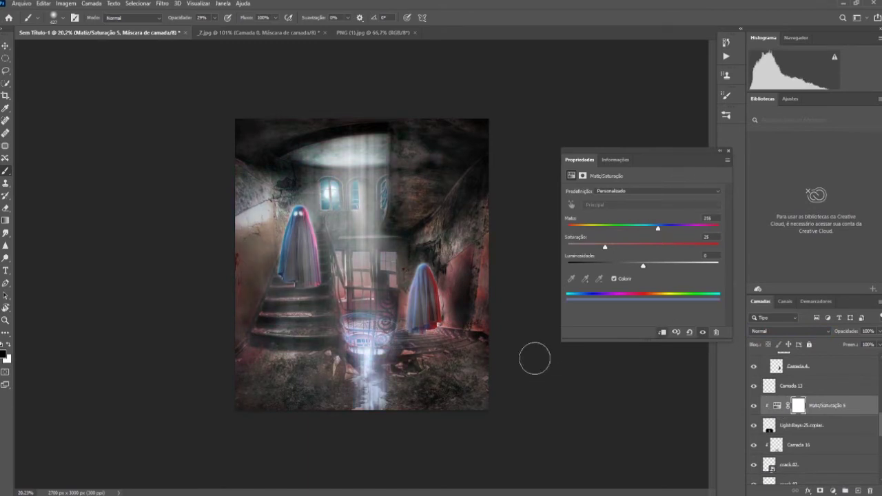
# Add a layer above Camada 16, clip it to the crack 02 image and paint the crack medium blue.
pyautogui.scroll(-2, 813, 414)
pyautogui.click(789, 425)
pyautogui.click(753, 405)
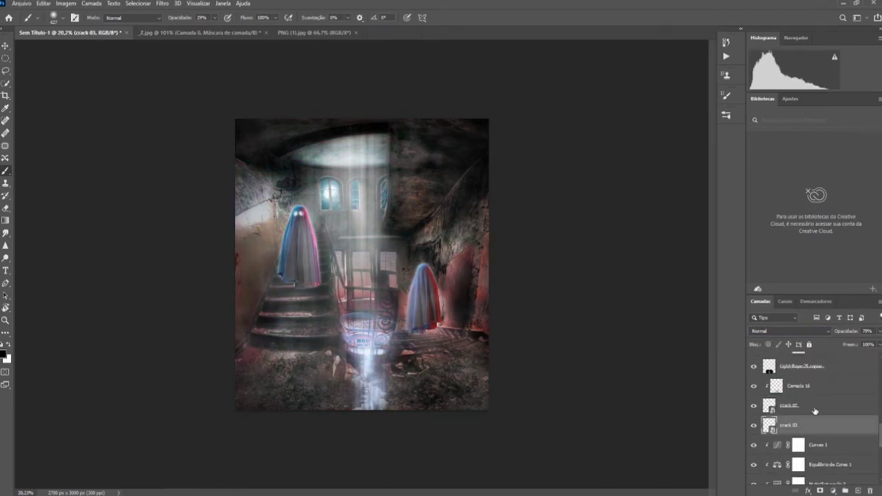
pyautogui.hotkey('alt', ']')
pyautogui.click(4, 354)
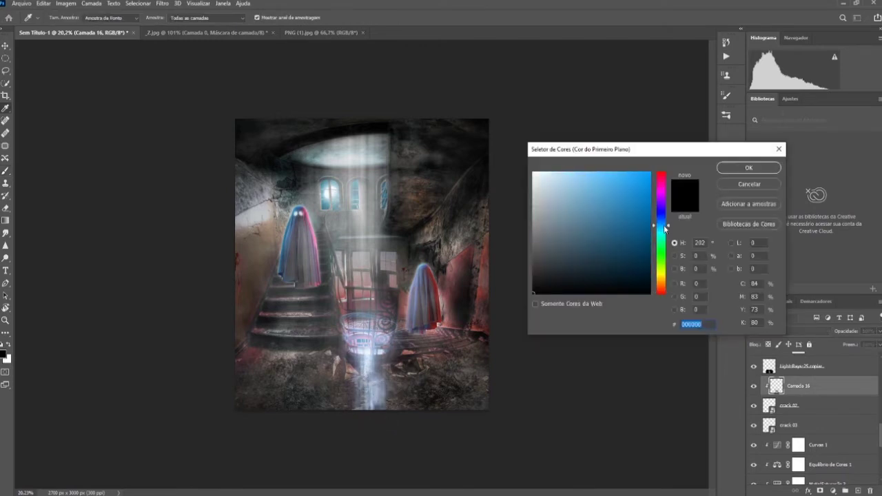
pyautogui.click(747, 167)
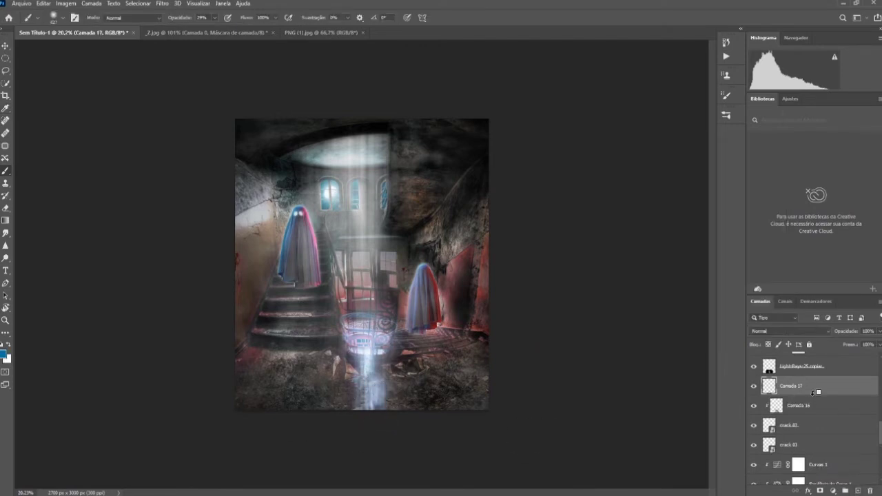
pyautogui.keyDown('alt'); pyautogui.click(816, 393); pyautogui.keyUp('alt')
pyautogui.hotkey('shift', 'alt', 'v')
pyautogui.click(789, 331)
pyautogui.click(614, 365)
# Add an unclipped layer in Sobrepor mode and brush pale blue light around the floor crack with a large soft brush.
pyautogui.click(859, 491)
pyautogui.click(3, 353)
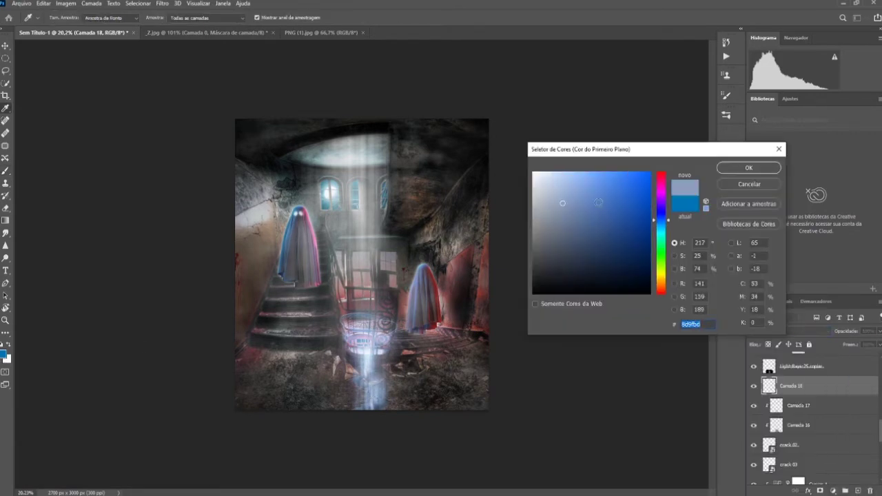
pyautogui.click(372, 358)
pyautogui.press('Return')
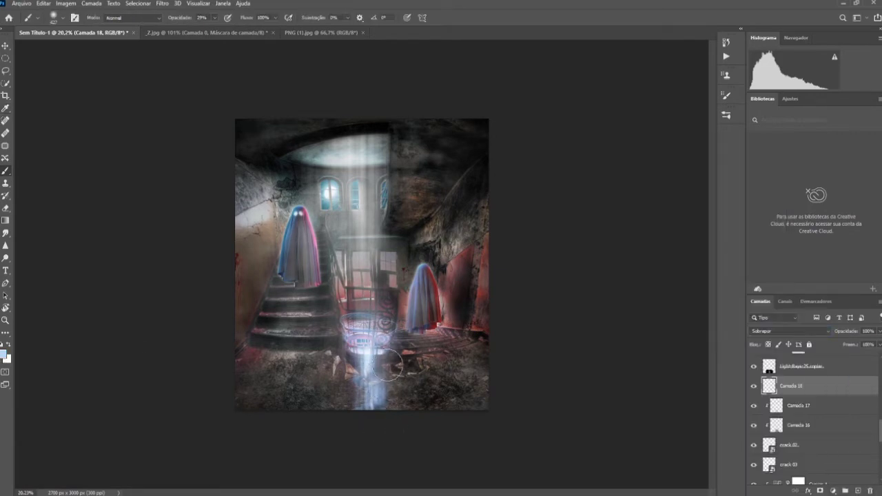
pyautogui.scroll(3, 385, 407)
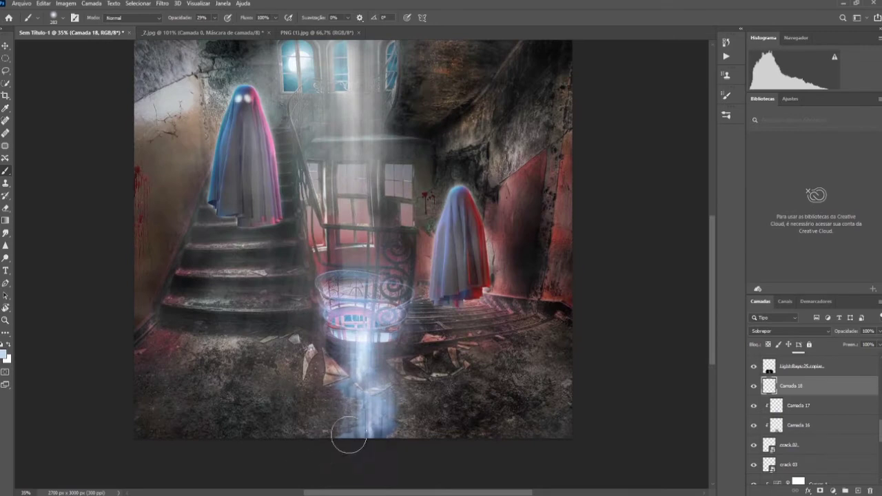
pyautogui.press(']')
pyautogui.press(']')
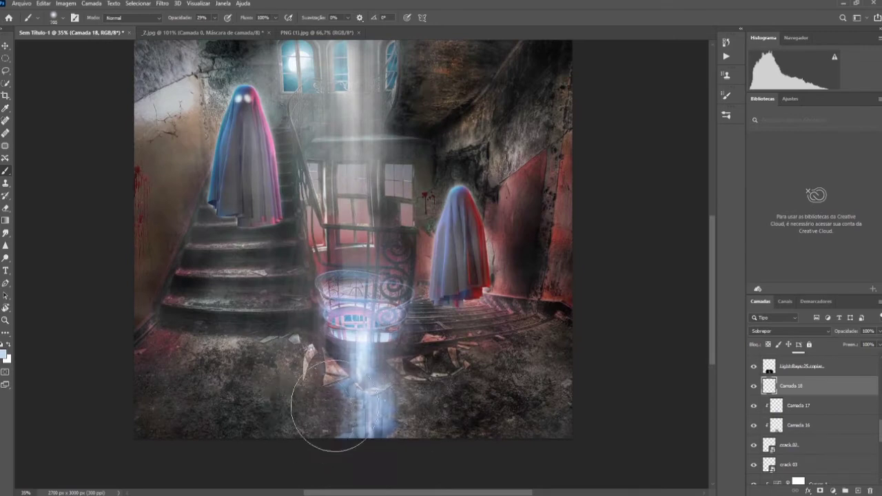
pyautogui.scroll(-3, 325, 404)
pyautogui.scroll(2, 416, 418)
# Add another clipped layer above Camada 17 in Luz Brilhante mode and shade the floor crack with soft strokes.
pyautogui.hotkey('ctrl', 'shift', 'alt', 'n')
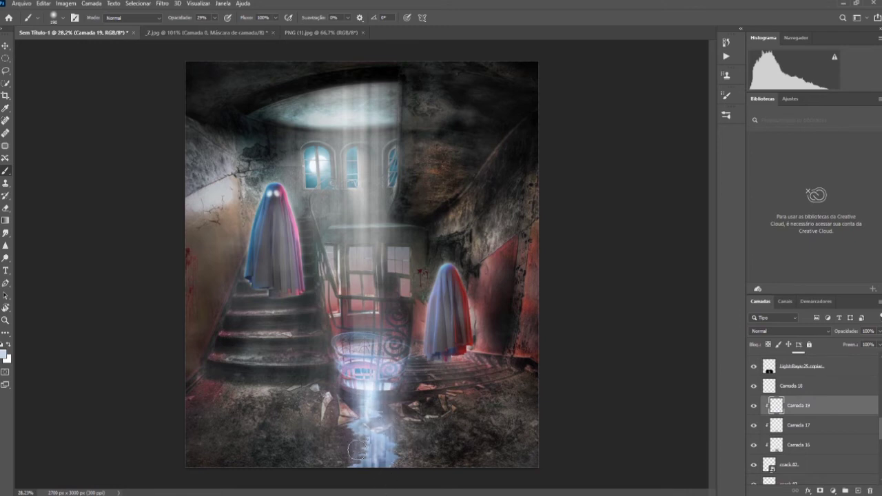
pyautogui.scroll(-1, 399, 436)
pyautogui.click(789, 331)
pyautogui.click(766, 394)
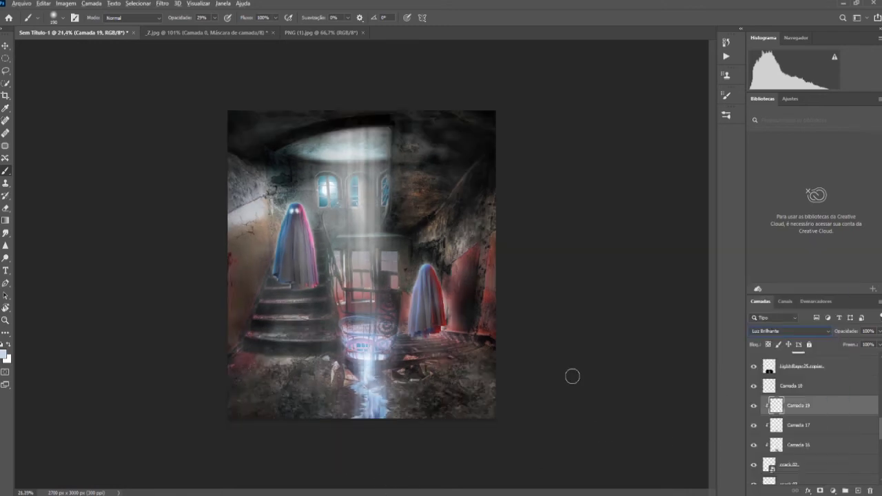
pyautogui.scroll(2, 355, 392)
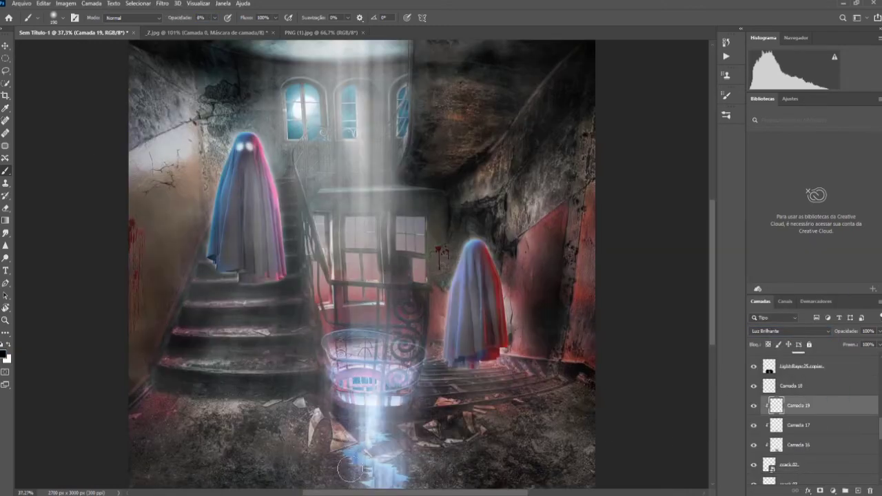
pyautogui.scroll(-3, 395, 311)
pyautogui.scroll(-2, 592, 439)
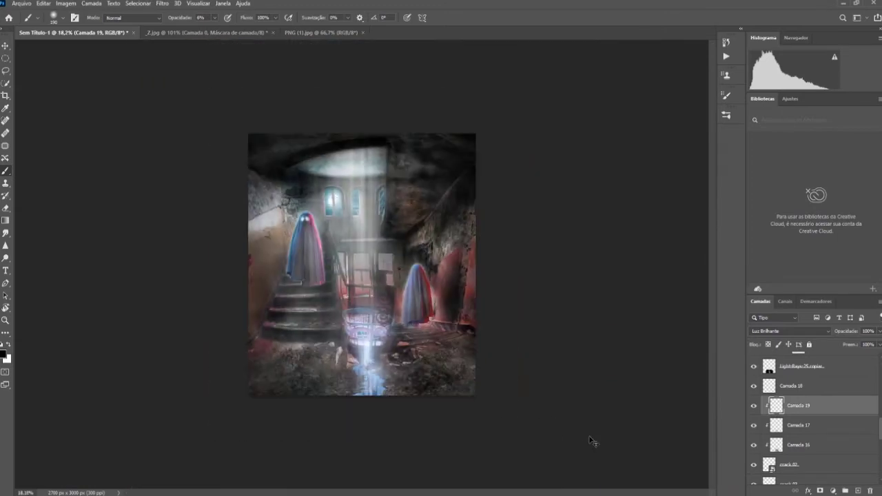
pyautogui.scroll(1, 590, 436)
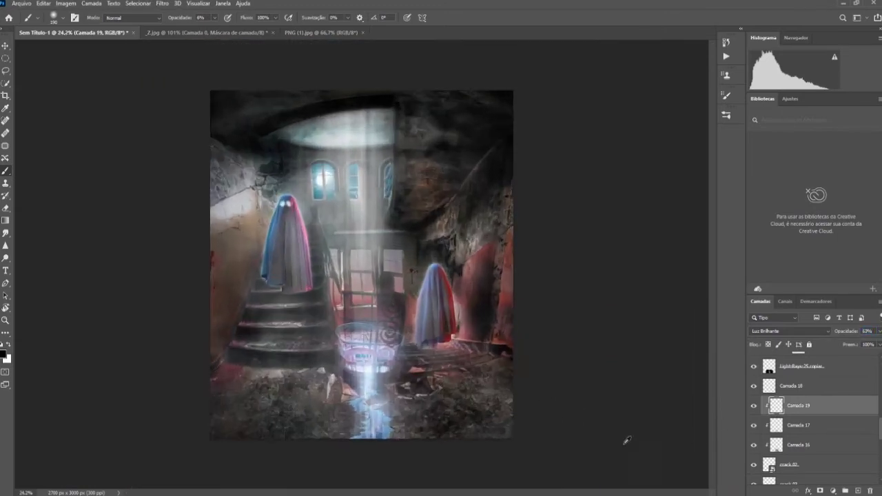
# Add a Hue/Saturation adjustment clipped to the room image, with saturation -14 and reduced lightness.
pyautogui.click(858, 490)
pyautogui.press('x')
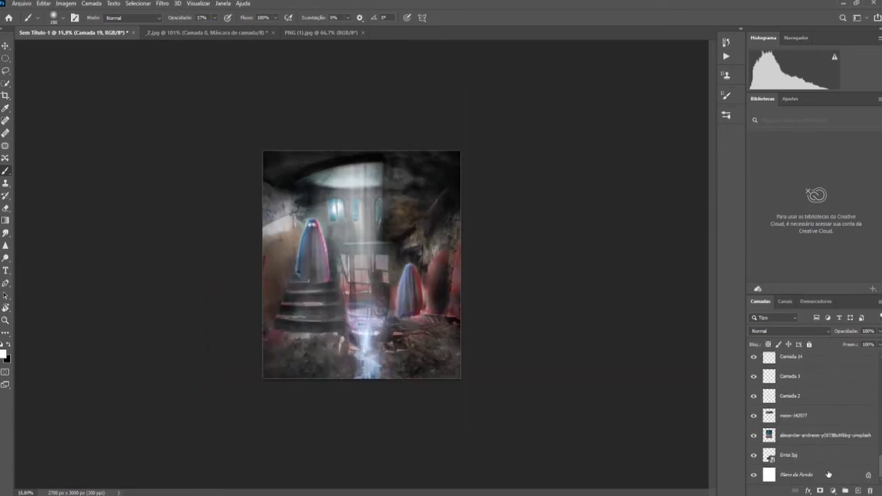
pyautogui.hotkey('alt', ']')
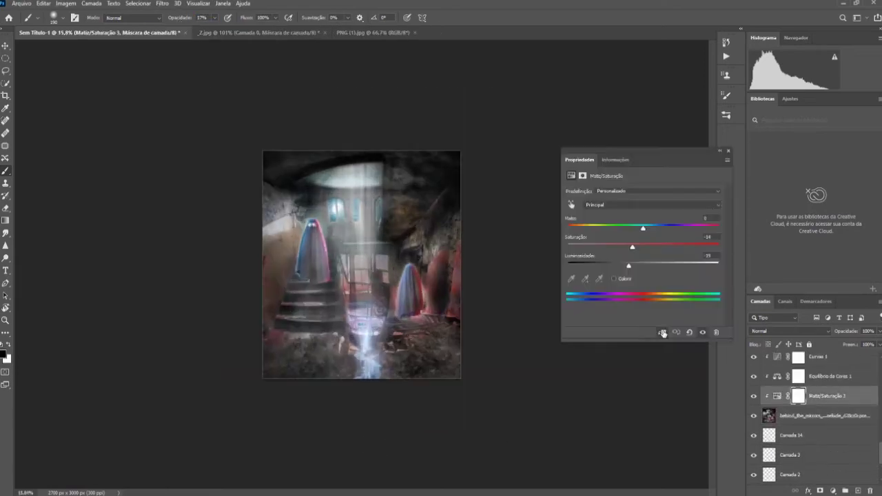
# Apply Camera Raw to the room image with temperature -5, exposure -0.35 and contrast +9.
pyautogui.hotkey('alt', '[')
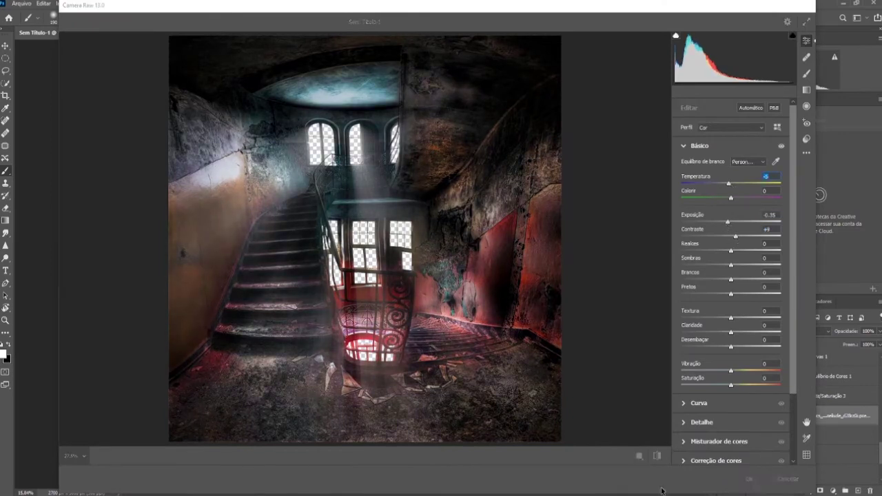
pyautogui.press('Return')
pyautogui.hotkey('ctrl', '+')
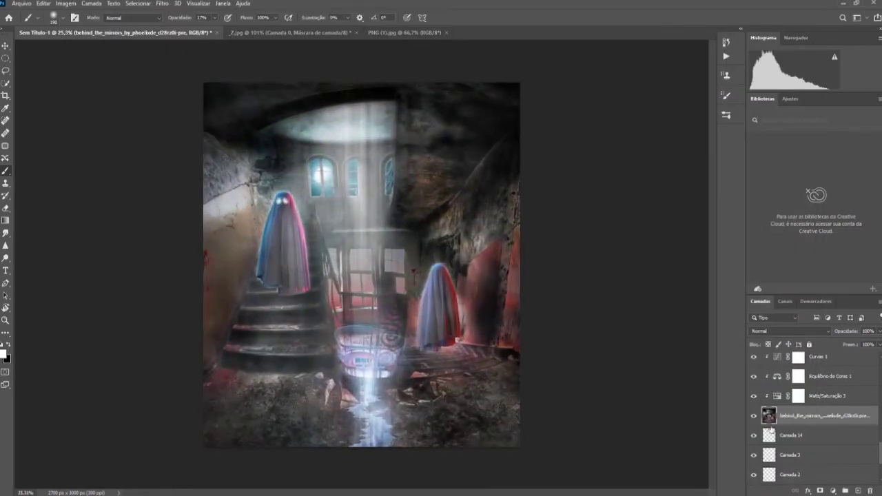
# Lower the lightness of the room's Matiz/Saturação 3 adjustment a little further.
pyautogui.doubleClick(777, 396)
pyautogui.moveTo(631, 266); pyautogui.dragTo(624, 267)
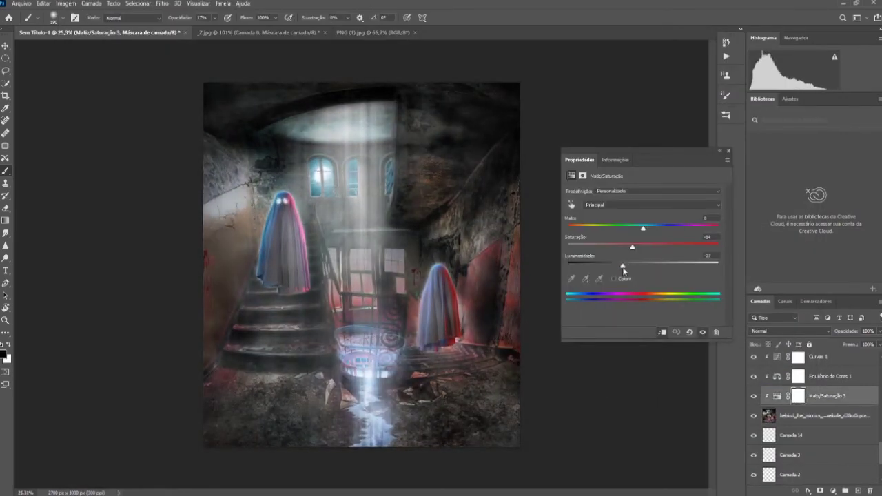
pyautogui.click(729, 150)
pyautogui.click(820, 416)
pyautogui.moveTo(654, 236); pyautogui.dragTo(675, 236)
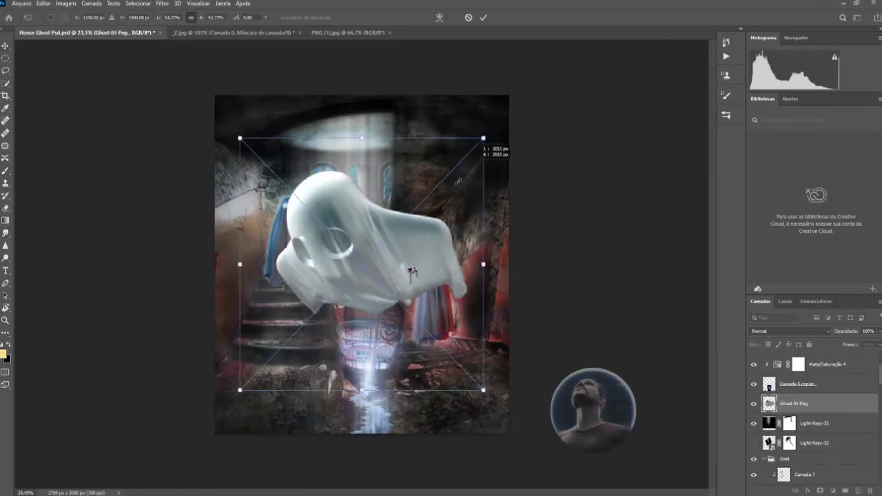
# Place the Ghost 02 image at small size rising from the pit, mask its lower part and clip a Hue/Saturation adjustment to it.
pyautogui.moveTo(375, 323); pyautogui.dragTo(380, 303)
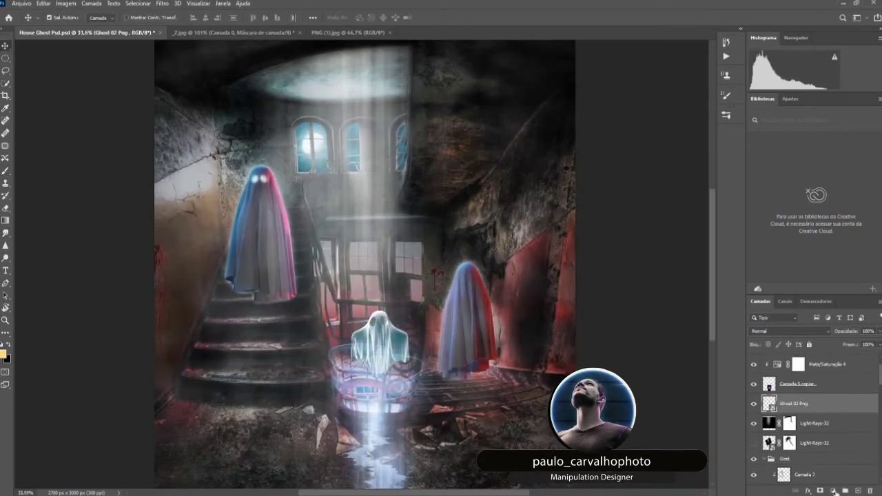
pyautogui.moveTo(599, 247); pyautogui.dragTo(594, 249)
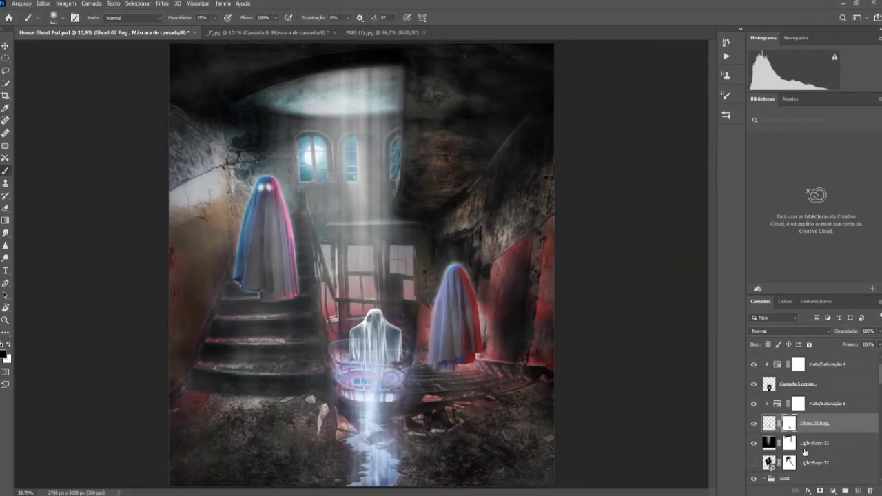
# Add a layer beneath Ghost 02 and brush a soft red and pale blue glow around the small ghost.
pyautogui.hotkey('ctrl', 'shift', 'alt', 'n')
pyautogui.press('b')
pyautogui.scroll(4, 381, 324)
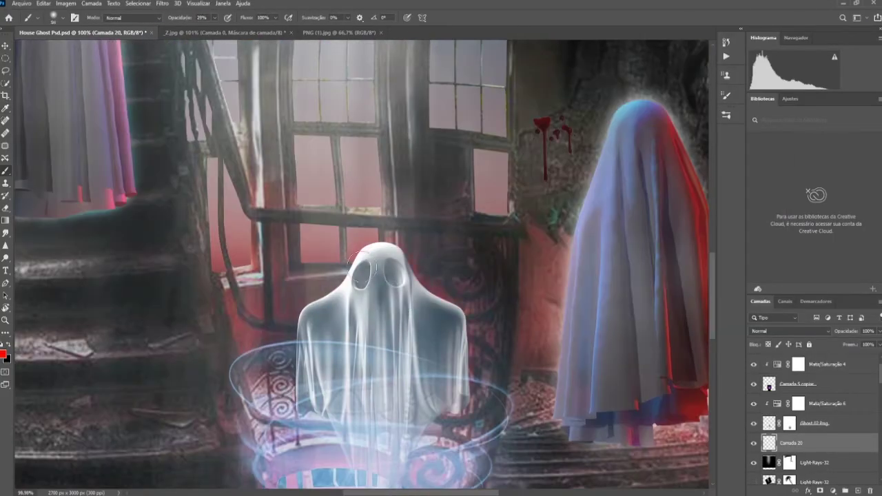
pyautogui.scroll(-4, 357, 257)
pyautogui.scroll(4, 449, 386)
pyautogui.scroll(-1, 368, 367)
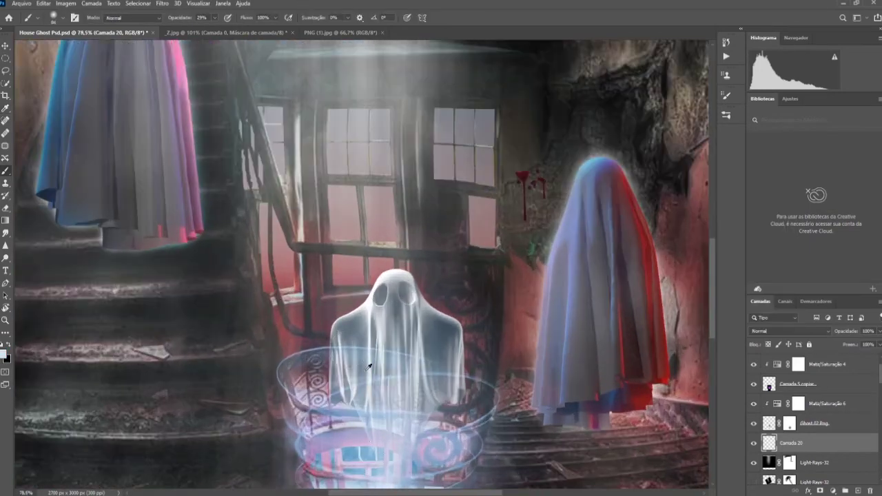
# Clip a new layer to Ghost 02 and paint the ghost's eye sockets white.
pyautogui.scroll(-3, 425, 395)
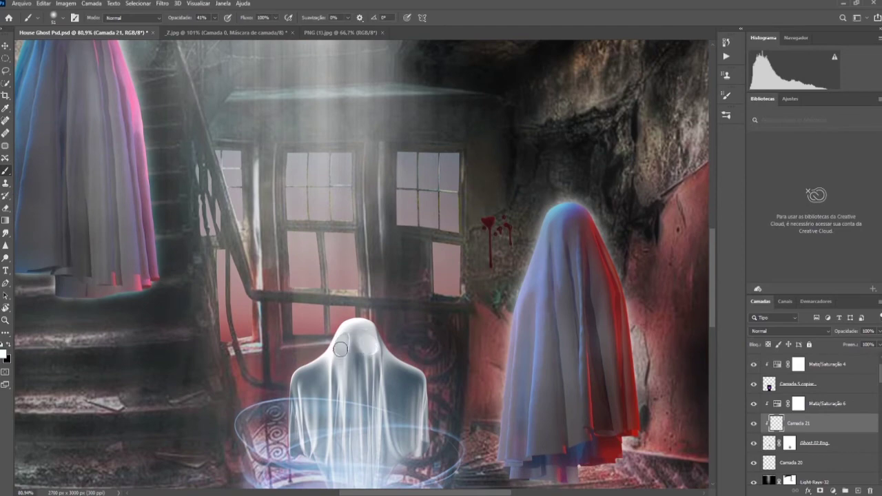
pyautogui.scroll(-3, 370, 350)
# Clip another layer in Luz Brilhante mode to Ghost 02 and brush colour sampled from the red-lit ghost onto it.
pyautogui.scroll(5, 361, 289)
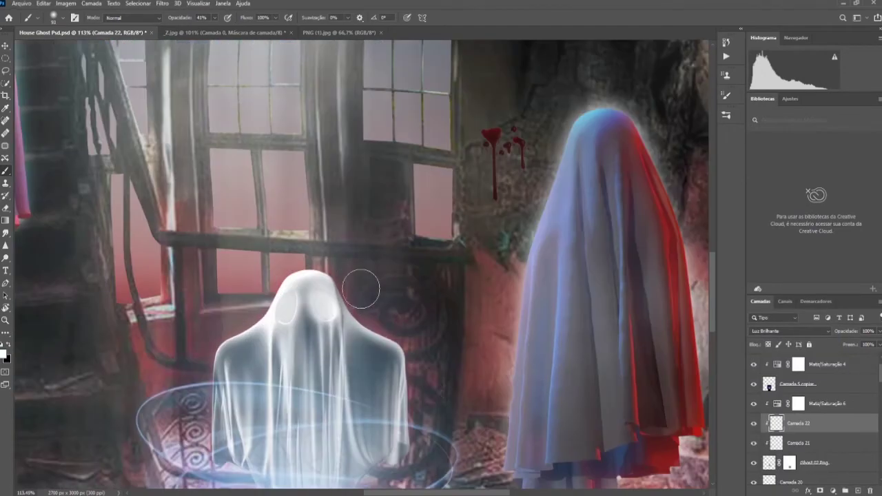
pyautogui.keyDown('alt'); pyautogui.click(679, 274); pyautogui.keyUp('alt')
pyautogui.moveTo(191, 17); pyautogui.dragTo(183, 17)
pyautogui.scroll(-6, 353, 276)
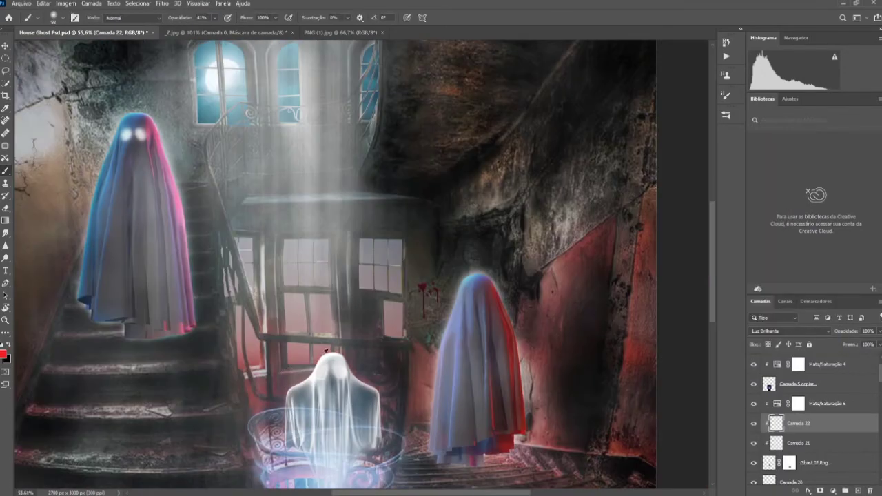
pyautogui.scroll(2, 552, 365)
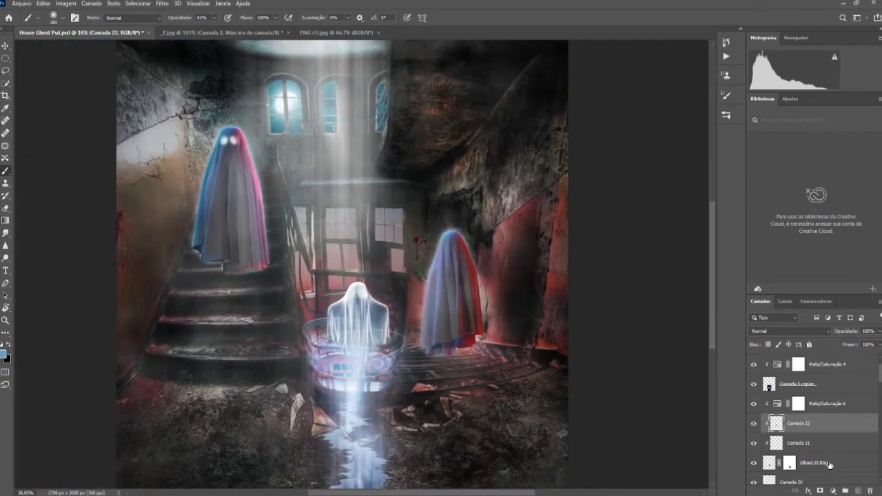
# Liquify the Ghost 02 image to reshape the small ghost's head and body.
pyautogui.hotkey('ctrl', 'shift', 'x')
pyautogui.moveTo(345, 262); pyautogui.dragTo(349, 270)
pyautogui.press('Return')
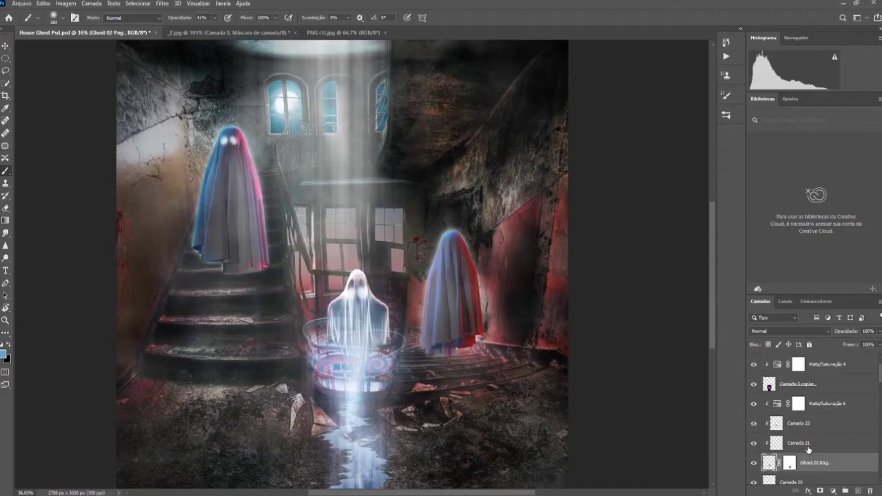
# Transform Camada 21 and Camada 22 together to fit the reshaped small ghost.
pyautogui.hotkey('ctrl', 't')
pyautogui.scroll(2, 362, 262)
pyautogui.scroll(-4, 362, 262)
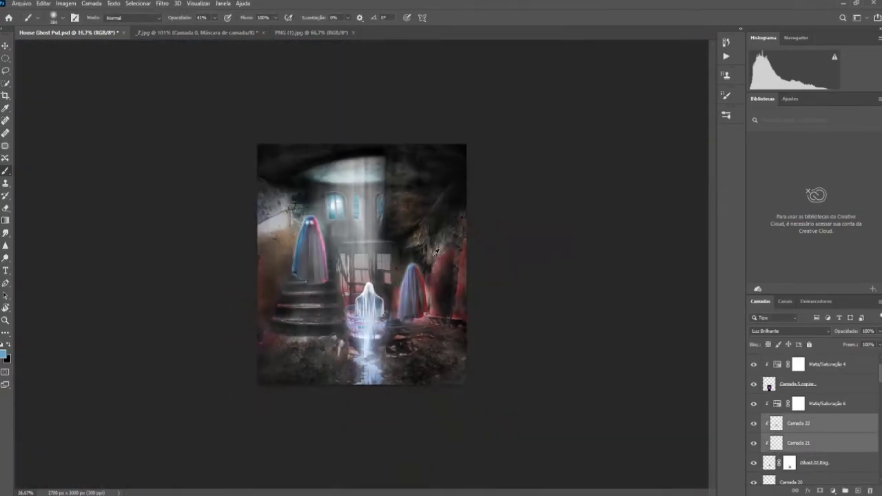
pyautogui.scroll(1, 362, 262)
pyautogui.press('Return')
pyautogui.press('b')
# Run Liquify again on the Ghost 02 image to refine the small ghost's shape.
pyautogui.click(162, 3)
pyautogui.click(175, 93)
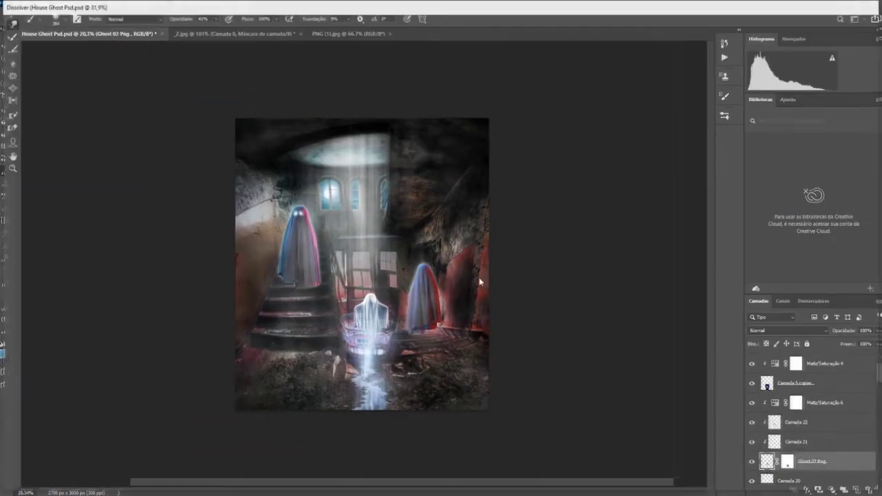
pyautogui.click(803, 473)
# Try to realign Camada 21 and Camada 22 over the small ghost's face with a free transform.
pyautogui.scroll(3, 362, 262)
pyautogui.hotkey('ctrl', 't')
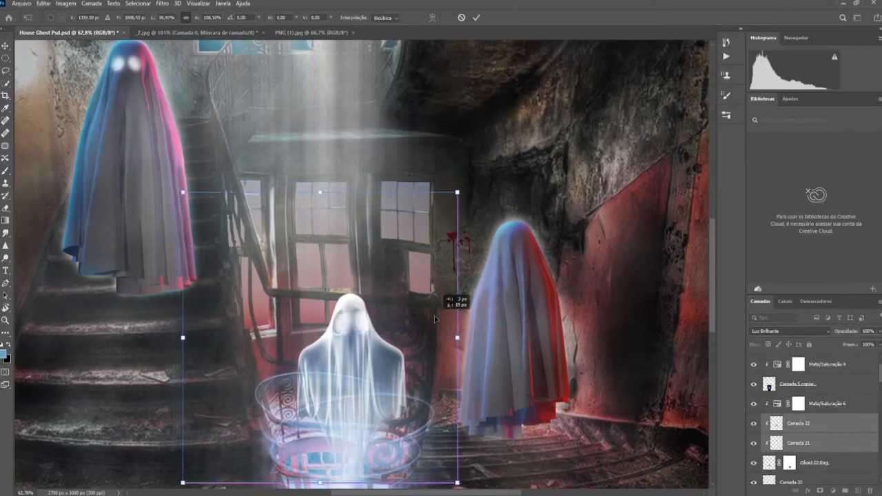
pyautogui.press('Return')
pyautogui.scroll(-3, 362, 261)
pyautogui.scroll(3, 361, 262)
pyautogui.click(789, 331)
pyautogui.press('Escape')
# Repaint the small ghost's eyes white on a clipped layer, and brush highlights on a second clipped layer in Luz Brilhante mode at 17% brush opacity.
pyautogui.scroll(5, 369, 316)
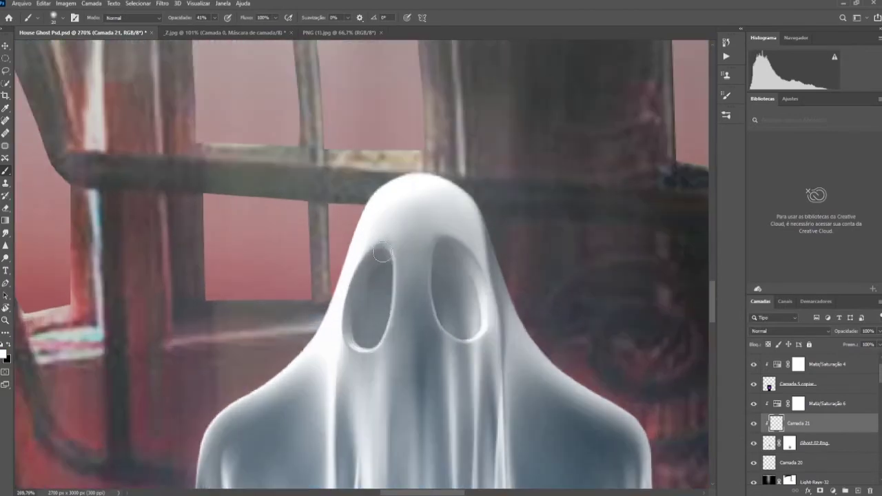
pyautogui.scroll(-5, 439, 323)
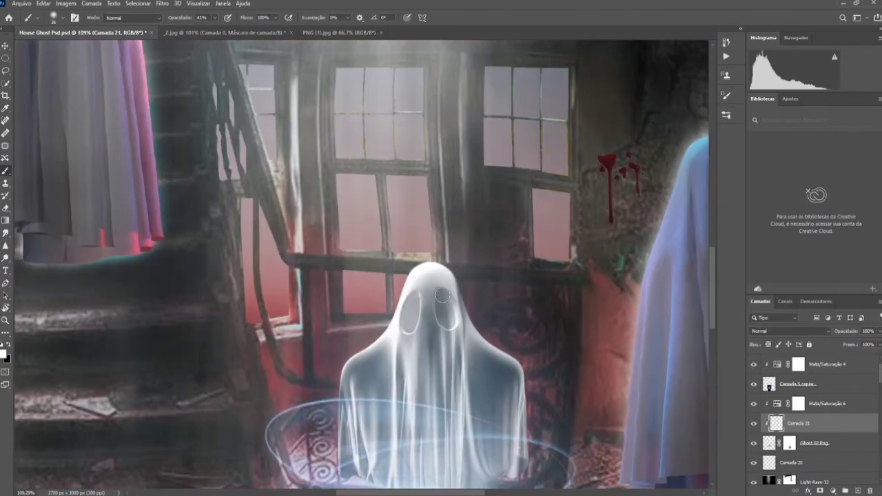
pyautogui.hotkey('ctrl', 'shift', 'alt', 'n')
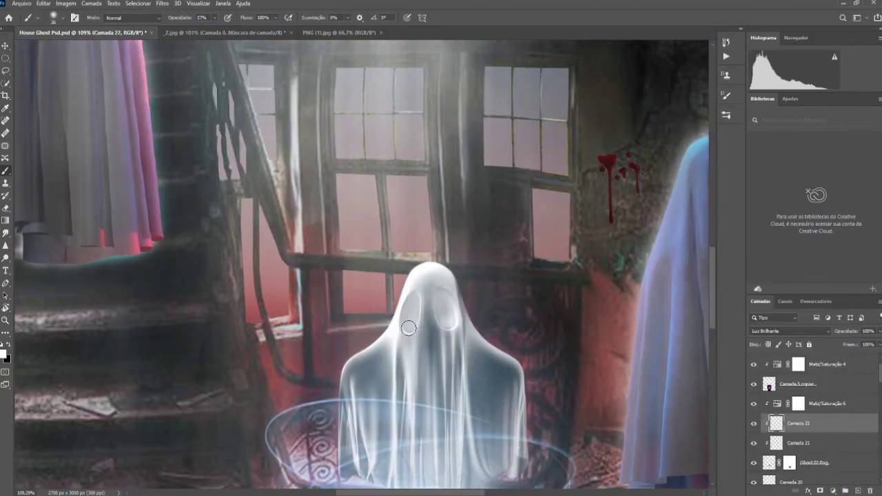
pyautogui.scroll(-5, 519, 393)
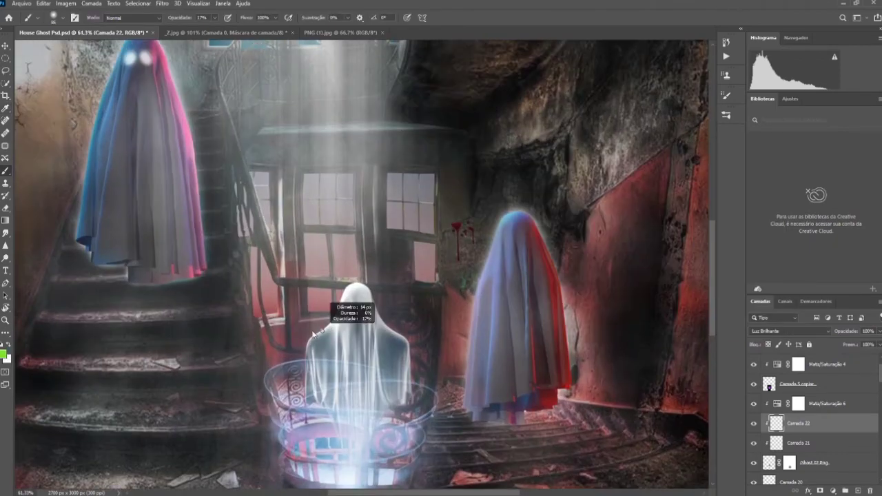
# Group the small ghost's layers as Ghost 03 and select the mask of the vertical Light-Rays-32 layer.
pyautogui.scroll(-5, 365, 300)
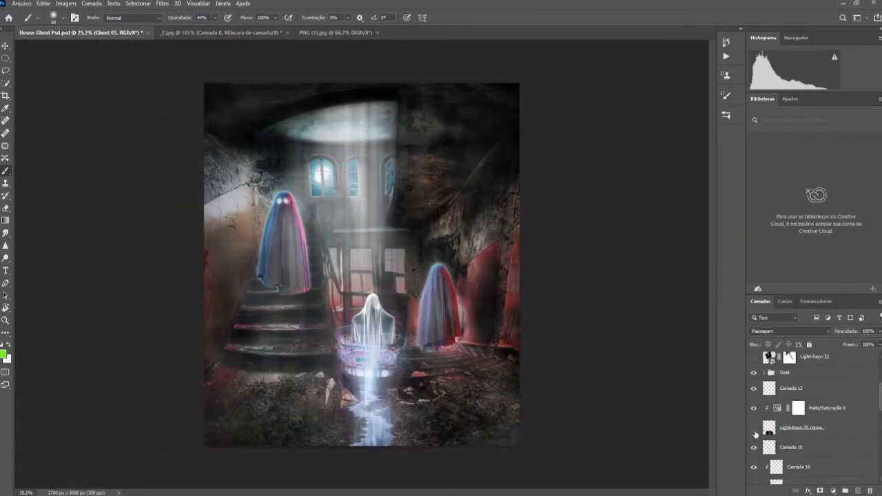
pyautogui.scroll(3, 755, 433)
pyautogui.click(790, 396)
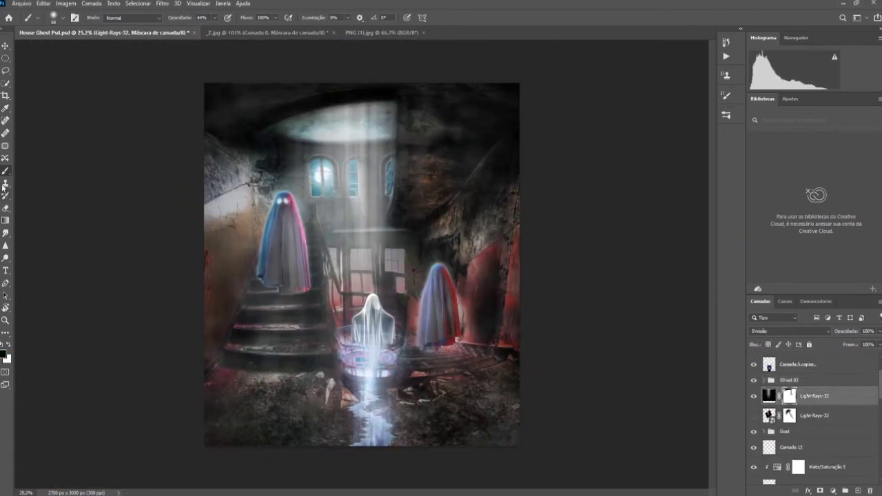
pyautogui.scroll(1, 385, 207)
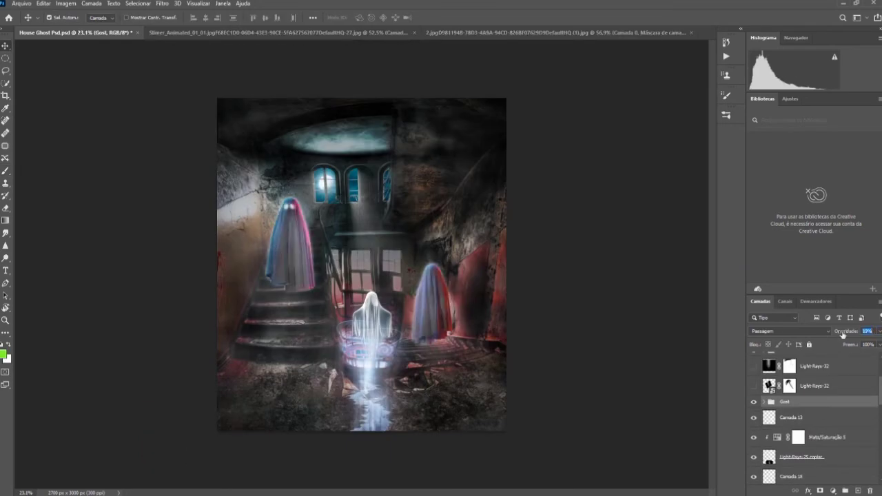
# Try reduced opacities on the Gost group and on the right-hand ghost's layer, Camada 4.
pyautogui.hotkey('alt', '[')
pyautogui.hotkey('alt', '[')
pyautogui.hotkey('alt', '[')
pyautogui.hotkey('alt', '[')
pyautogui.hotkey('alt', '[')
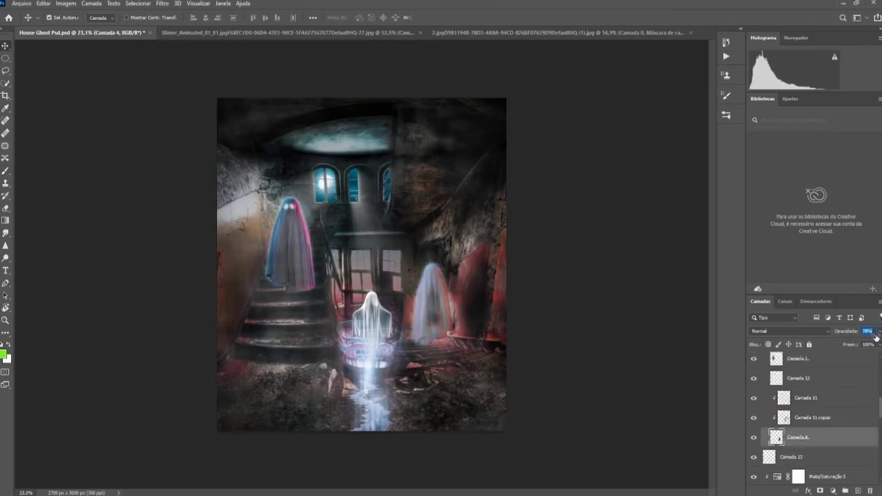
pyautogui.scroll(1, 813, 400)
# Try different blend modes on the clipped shading layers of the two sheet ghosts.
pyautogui.click(830, 437)
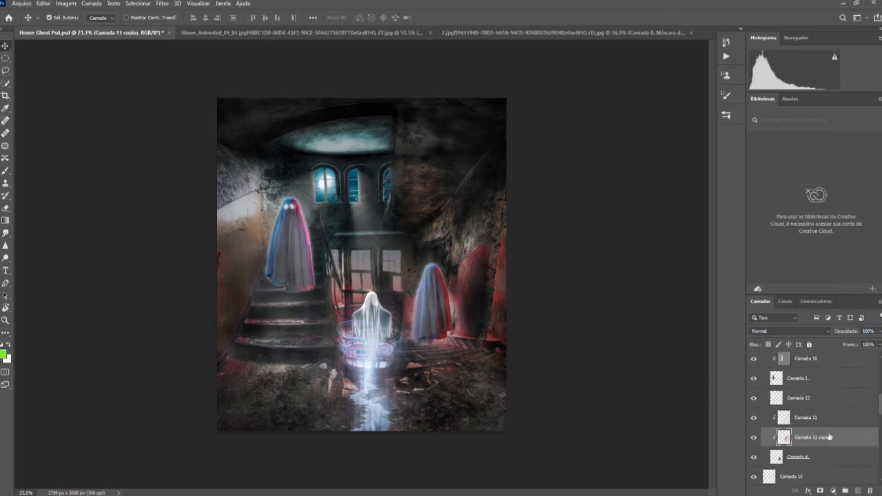
pyautogui.click(789, 331)
pyautogui.click(781, 395)
pyautogui.click(806, 437)
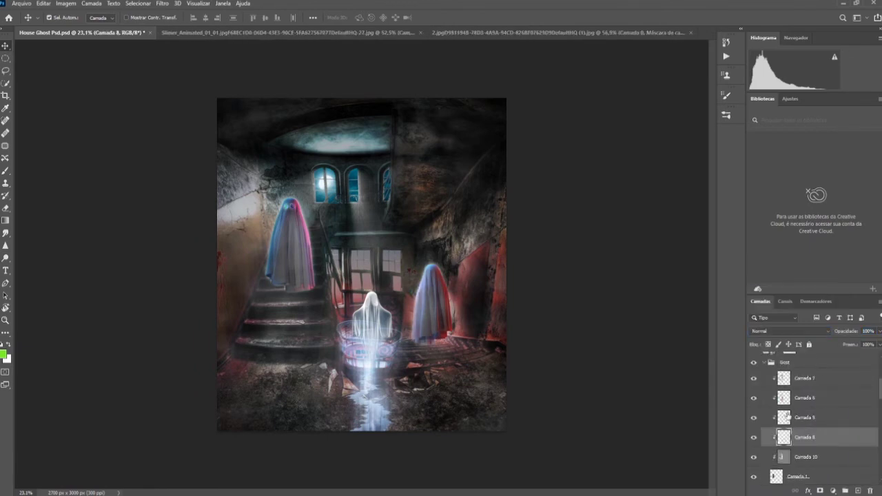
# Show both Light-Rays-32 layers and weaken the vertical rays.
pyautogui.scroll(3, 814, 414)
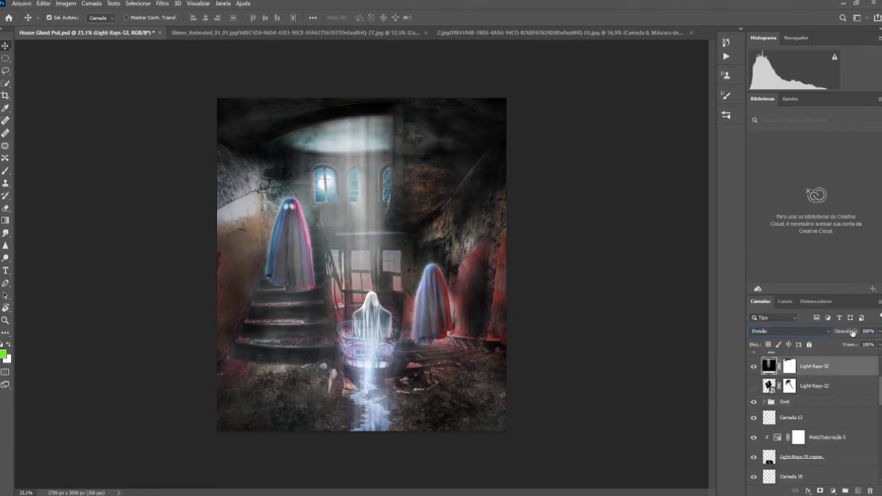
pyautogui.click(759, 445)
pyautogui.scroll(-5, 842, 397)
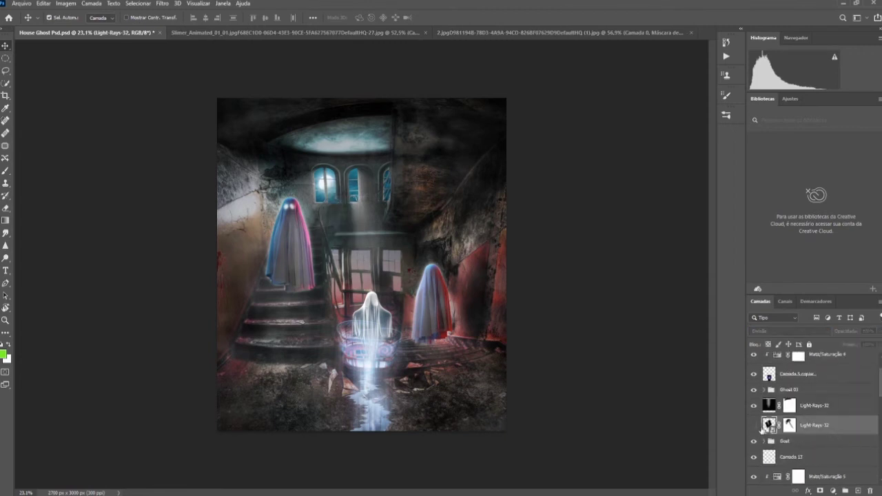
# Organize the room, crack, pit-ray and Light-Rays-32 layers into groups named BG, Crack, Light and Ligth 02.
pyautogui.scroll(4, 842, 396)
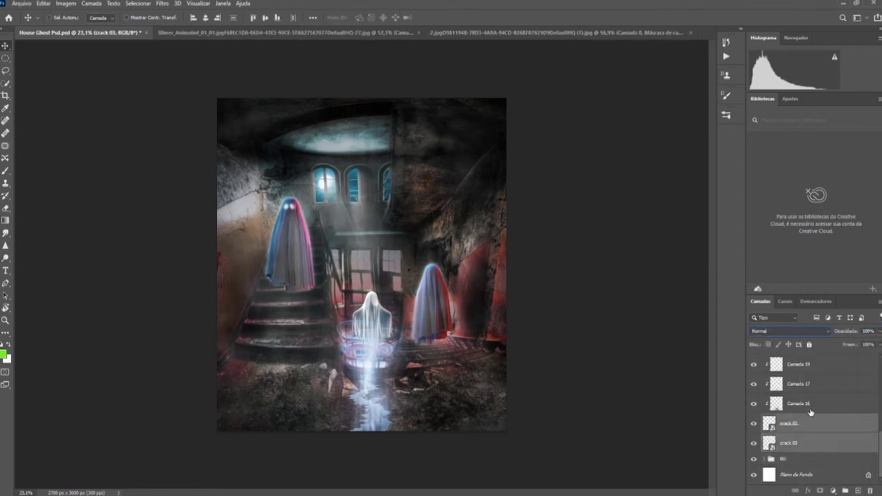
pyautogui.click(788, 448)
pyautogui.scroll(3, 788, 450)
pyautogui.click(788, 434)
pyautogui.scroll(2, 799, 441)
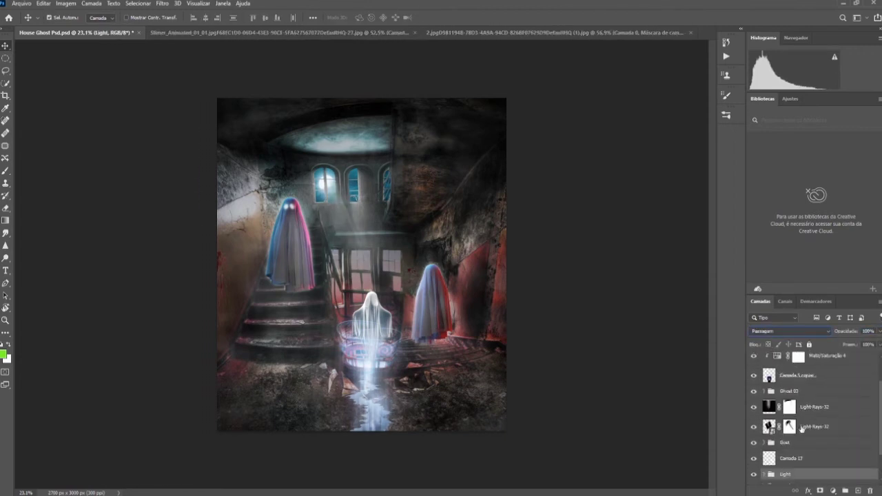
pyautogui.scroll(-2, 812, 411)
# Duplicate the spiral light layer with its Matiz/Saturação 4 adjustment and group the spiral layers as Spiral Ligth.
pyautogui.click(827, 414)
pyautogui.keyDown('shift'); pyautogui.click(827, 394); pyautogui.keyUp('shift')
pyautogui.hotkey('ctrl', 'j')
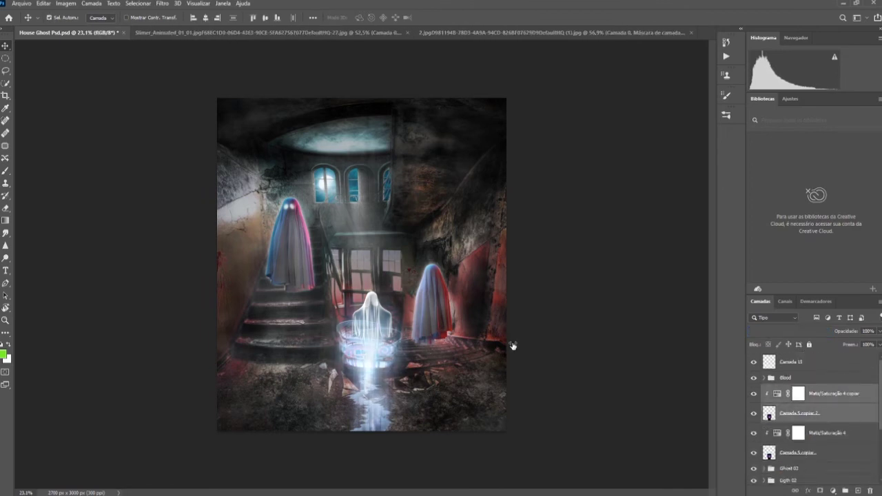
pyautogui.hotkey('ctrl', 'g')
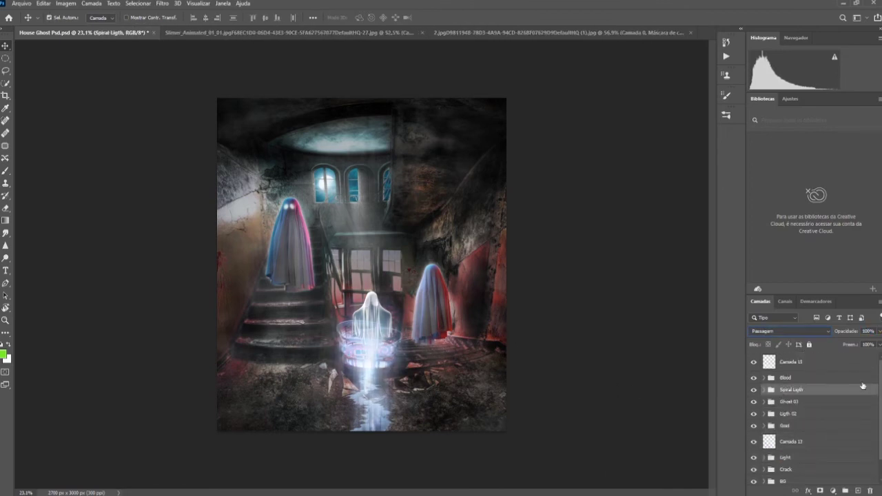
# Add a green gradient fill layer above all layers in Multiplicação mode at 50% opacity.
pyautogui.click(833, 491)
pyautogui.click(634, 134)
pyautogui.click(789, 331)
pyautogui.click(778, 293)
pyautogui.press('5')
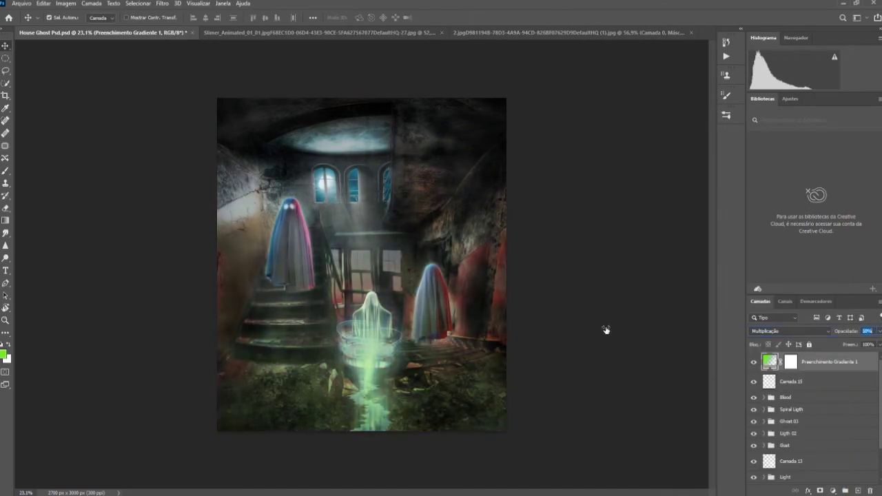
# Set the gradient fill's end colour to a dark green, #11160c.
pyautogui.click(789, 331)
pyautogui.click(791, 292)
pyautogui.doubleClick(769, 361)
pyautogui.click(630, 137)
pyautogui.click(623, 346)
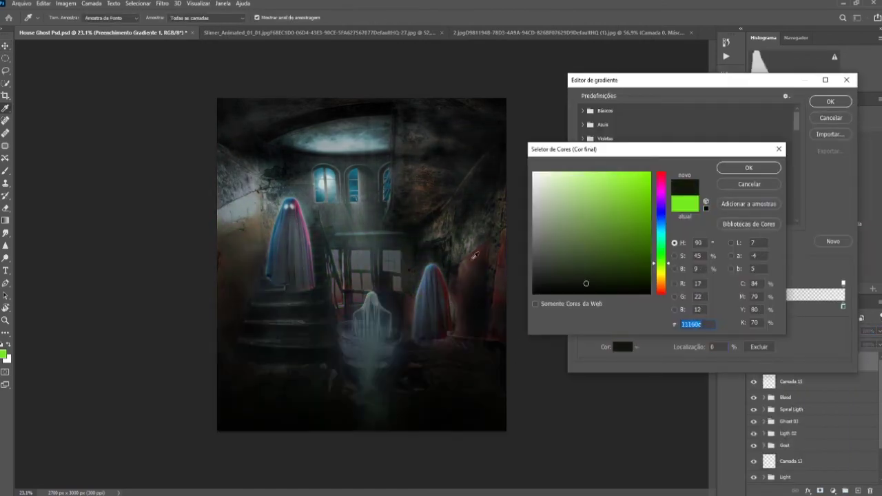
pyautogui.press('Return')
pyautogui.press('Return')
pyautogui.press('Return')
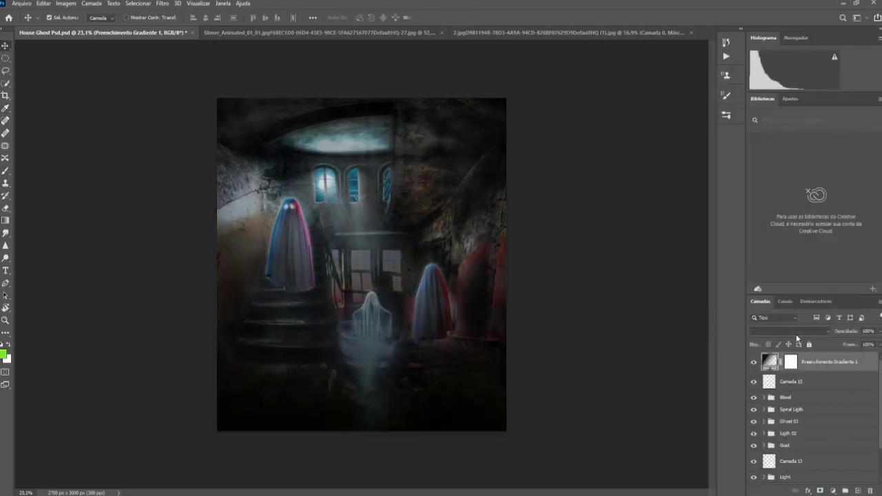
# Recolour the gradient fill with a dark tone sampled from the ground and set the layer to 22% opacity in Multiplicação mode.
pyautogui.doubleClick(770, 361)
pyautogui.click(630, 138)
pyautogui.click(622, 347)
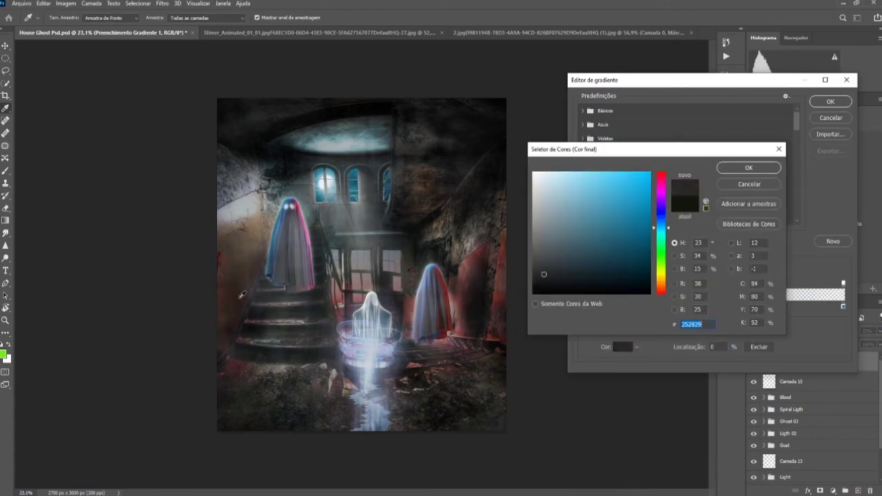
pyautogui.click(386, 400)
pyautogui.click(748, 168)
pyautogui.press('Return')
pyautogui.press('Return')
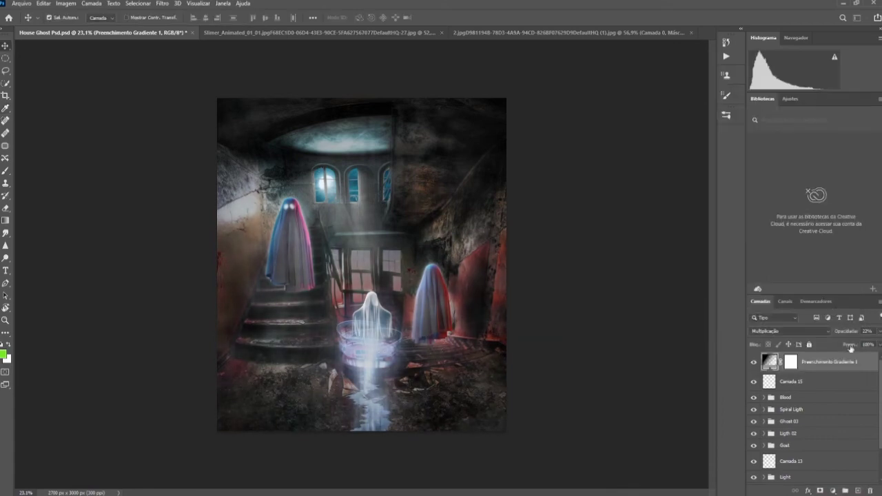
# Add a Pesquisa de cores adjustment layer with a 3D LUT in Normal mode at 21% opacity.
pyautogui.click(832, 491)
pyautogui.click(793, 404)
pyautogui.click(678, 193)
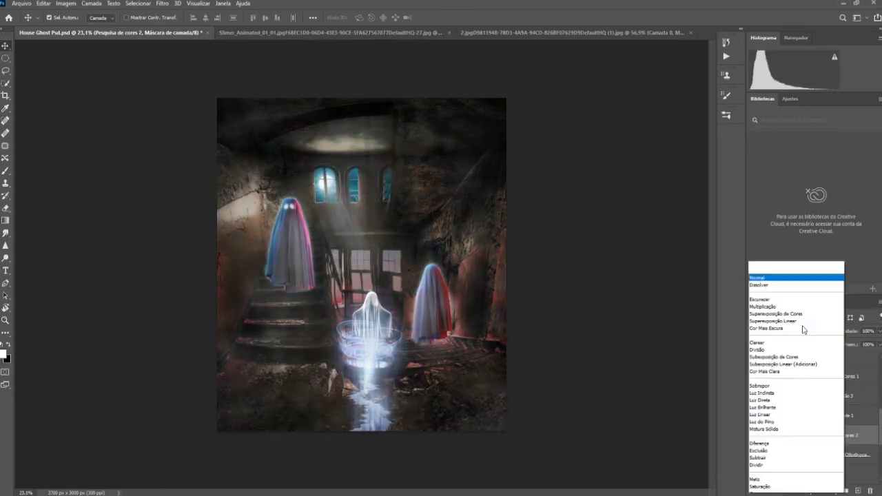
pyautogui.click(778, 302)
pyautogui.moveTo(852, 332); pyautogui.dragTo(845, 333)
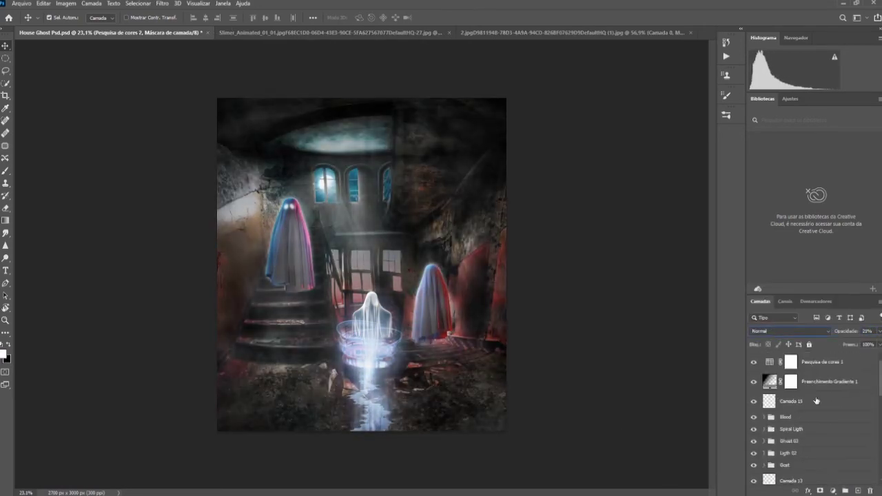
# Stack more Pesquisa de cores adjustments at reduced opacity, giving the topmost one a Kodak film LUT.
pyautogui.click(684, 193)
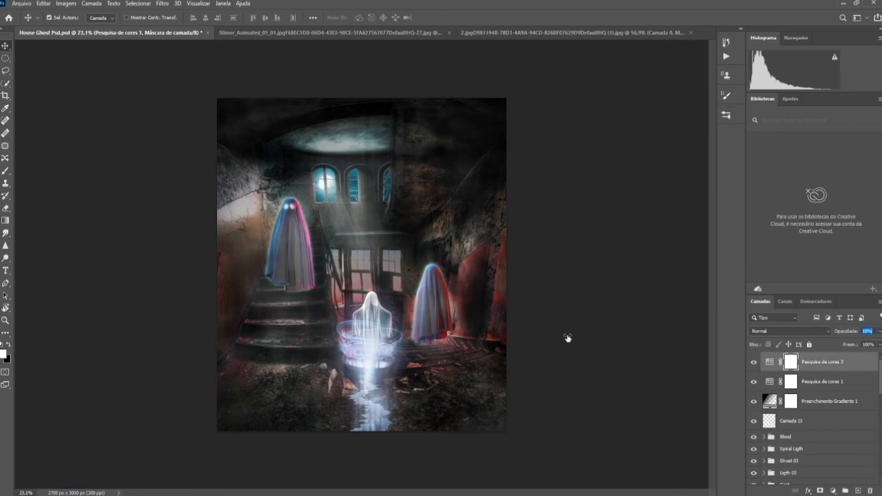
pyautogui.click(833, 490)
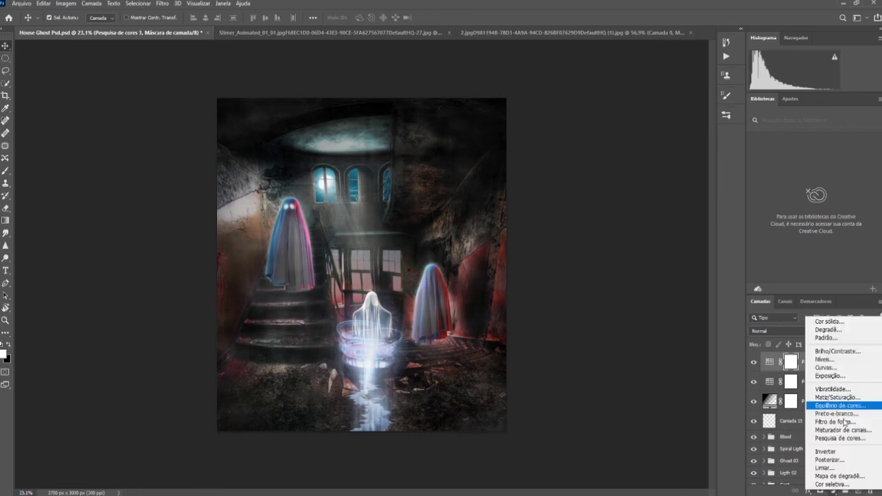
pyautogui.click(839, 437)
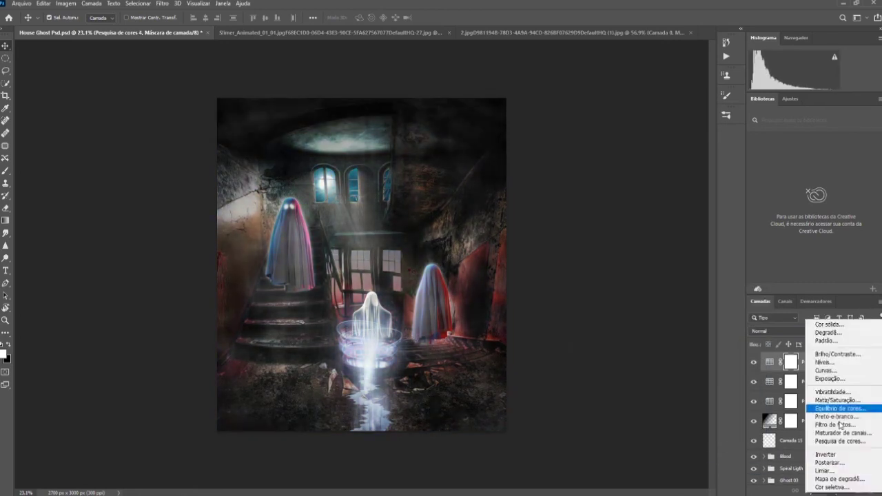
pyautogui.click(840, 441)
pyautogui.click(692, 191)
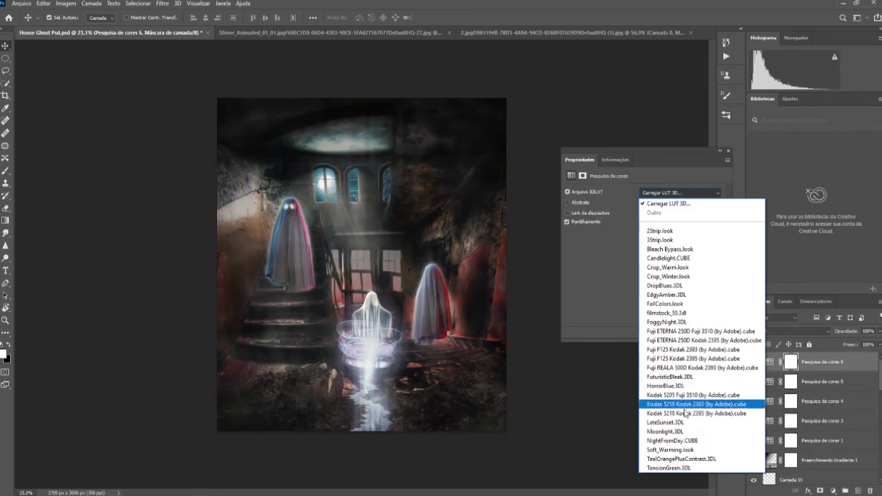
pyautogui.click(689, 400)
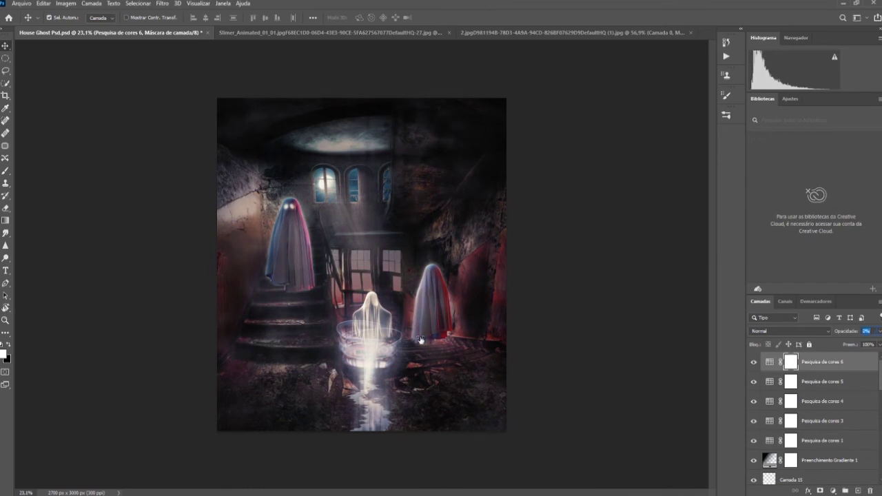
# Add another Pesquisa de cores adjustment at 7% opacity in Multiplicação mode and group the grading layers as Filtros.
pyautogui.click(833, 490)
pyautogui.click(835, 438)
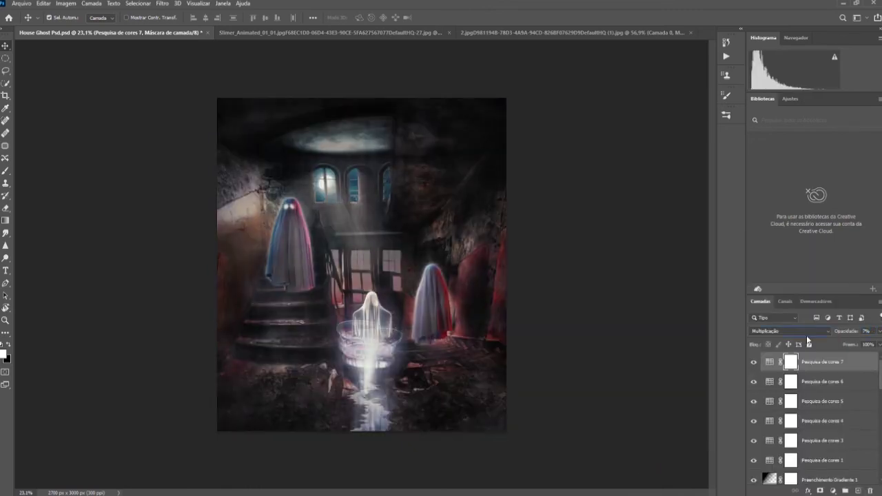
pyautogui.click(767, 330)
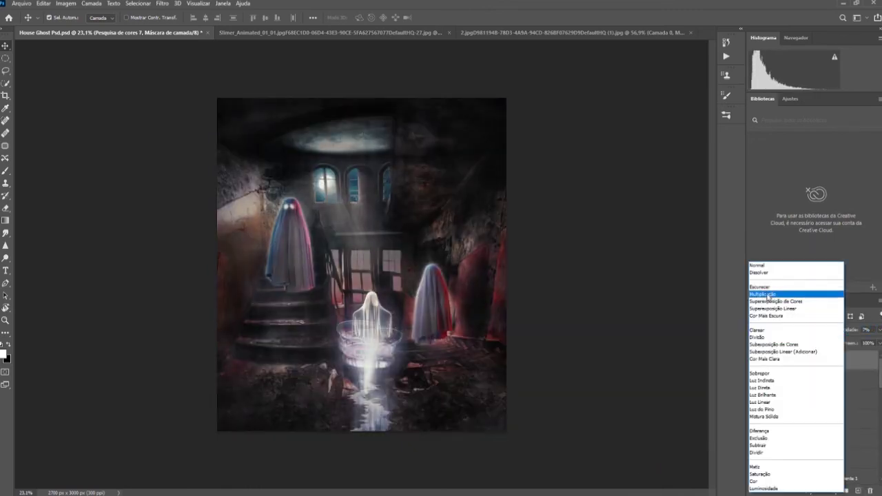
pyautogui.click(816, 374)
pyautogui.hotkey('ctrl', 'g')
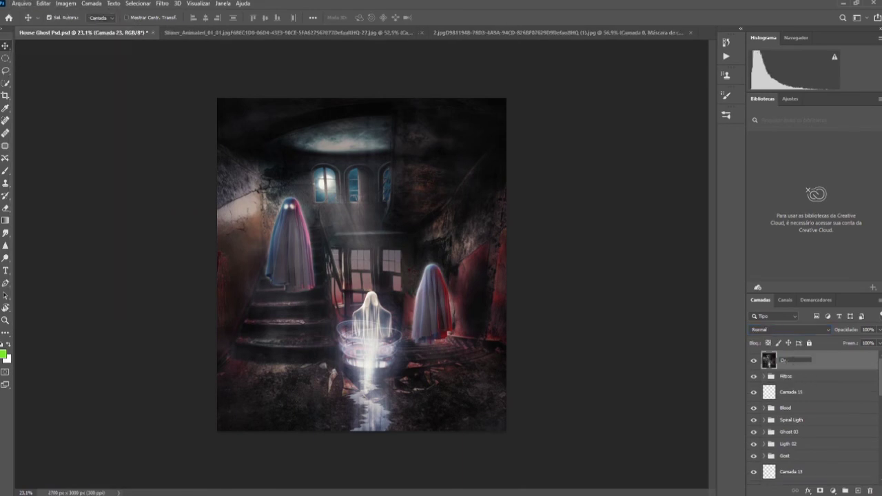
# Duplicate the merged Original layer as Raw and, in Camera Raw, adjust the vignette and tint the highlights orange-red at hue 22, saturation 20.
pyautogui.hotkey('ctrl', 'j')
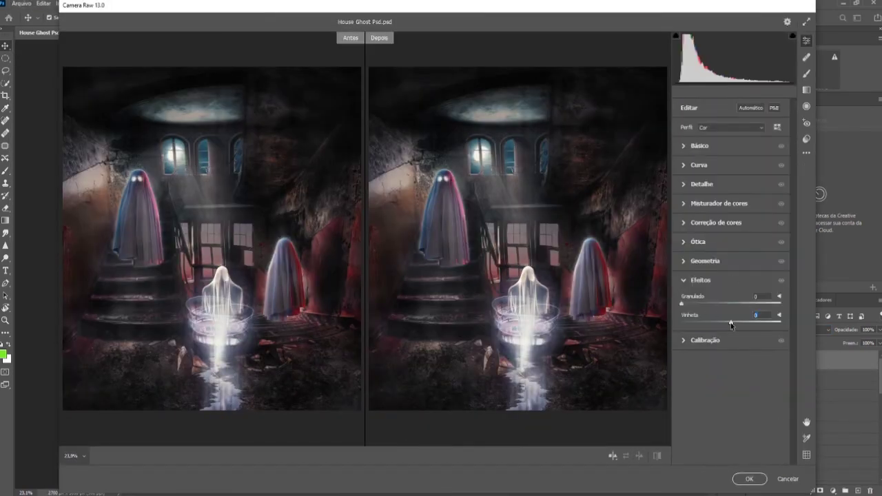
pyautogui.click(701, 280)
pyautogui.click(716, 222)
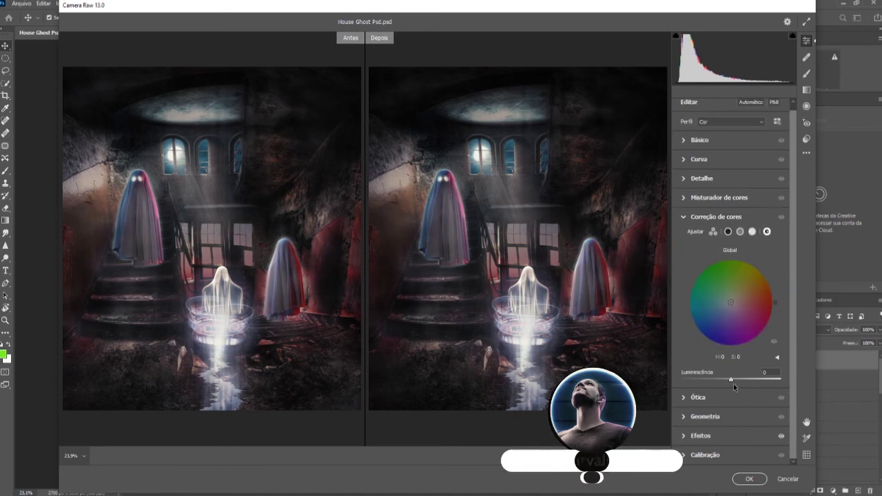
pyautogui.click(752, 232)
pyautogui.moveTo(693, 306); pyautogui.dragTo(738, 305)
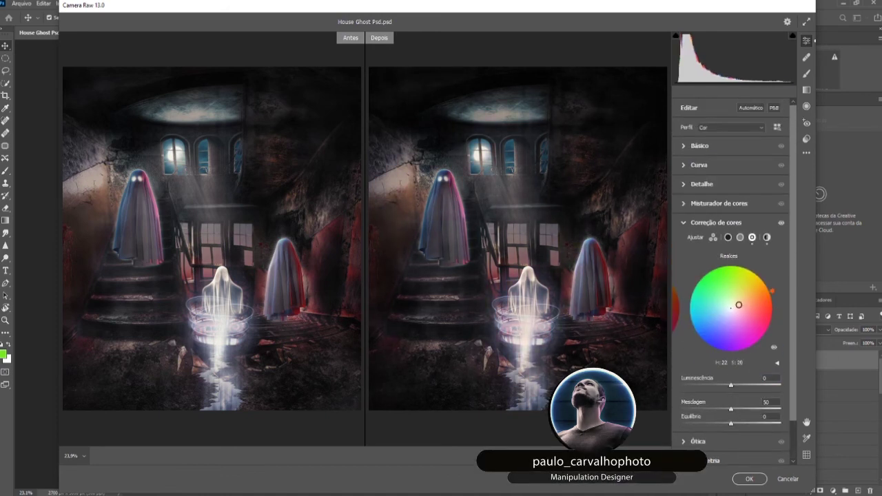
# Raise the red saturation to about +10, adjust the tone curve and cool the temperature slightly, and apply the Camera Raw edits.
pyautogui.click(719, 203)
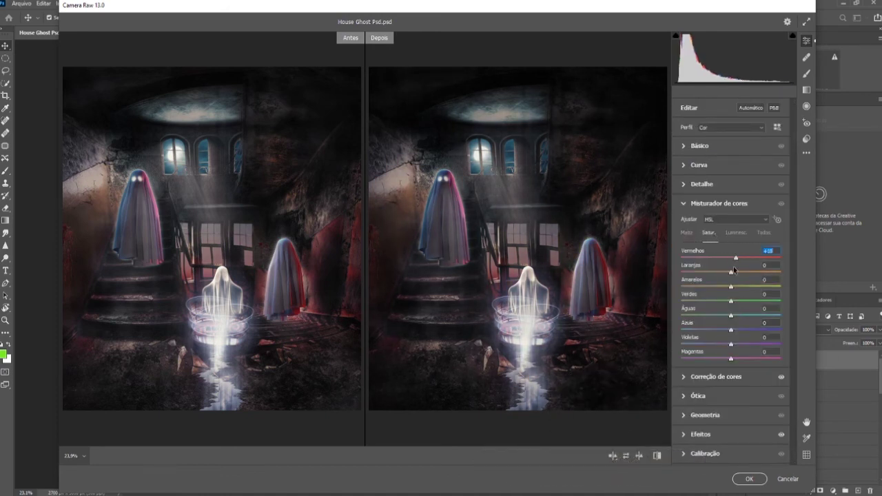
pyautogui.click(699, 165)
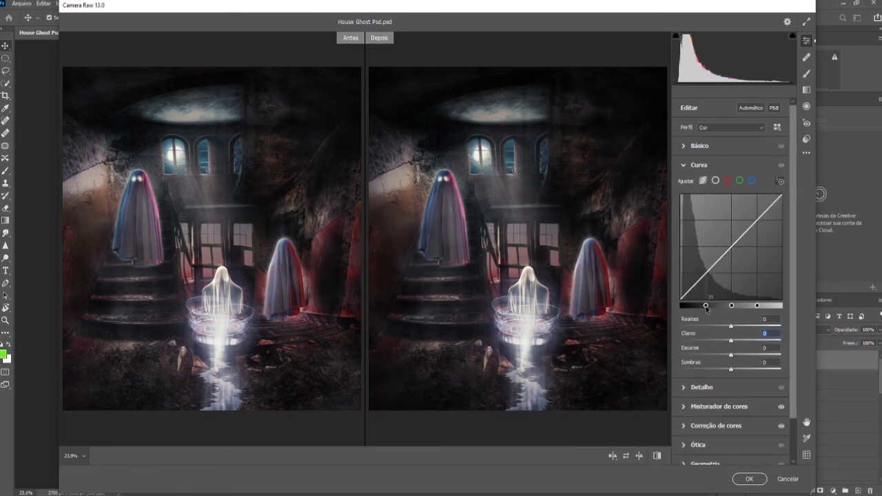
pyautogui.click(699, 146)
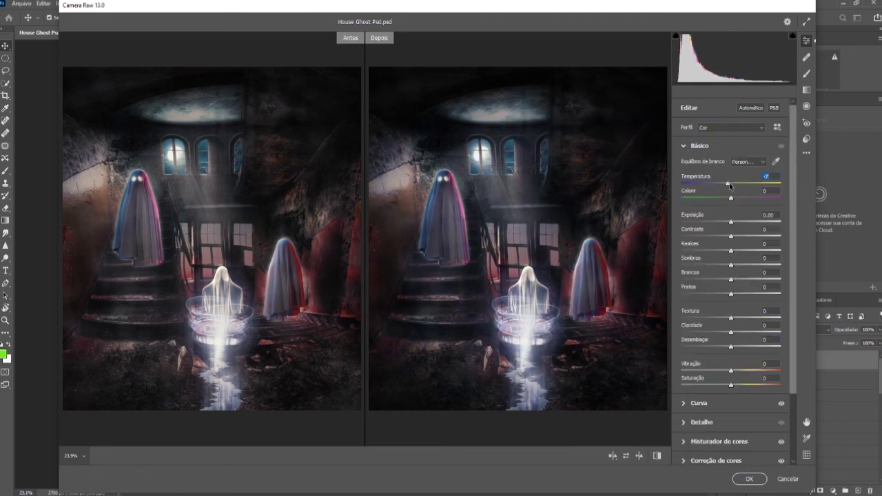
pyautogui.press('Return')
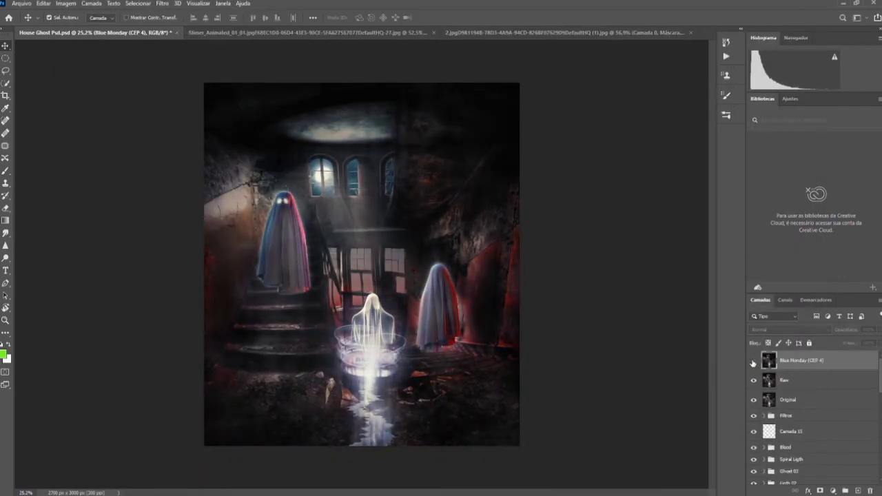
# Fade the Blue Monday (CEP 4) layer and add the Webflippy - Pro Green and Teal action's effect at 6% opacity.
pyautogui.moveTo(829, 333); pyautogui.dragTo(702, 348)
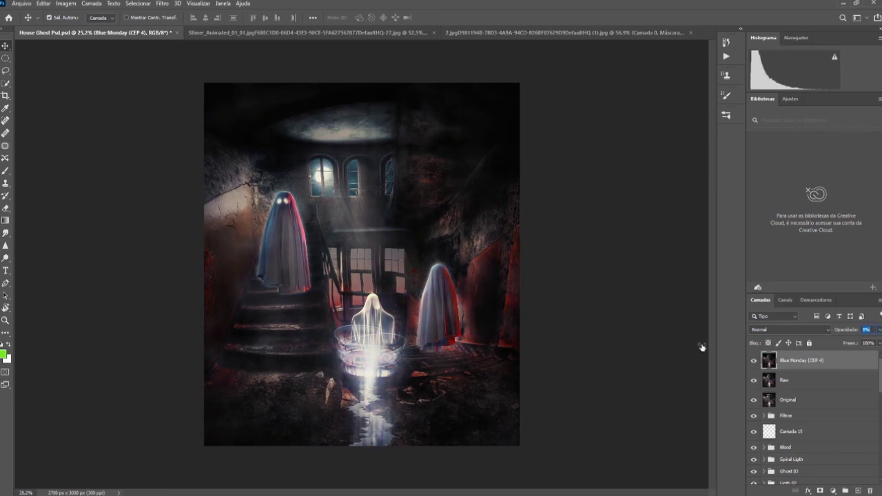
pyautogui.click(726, 57)
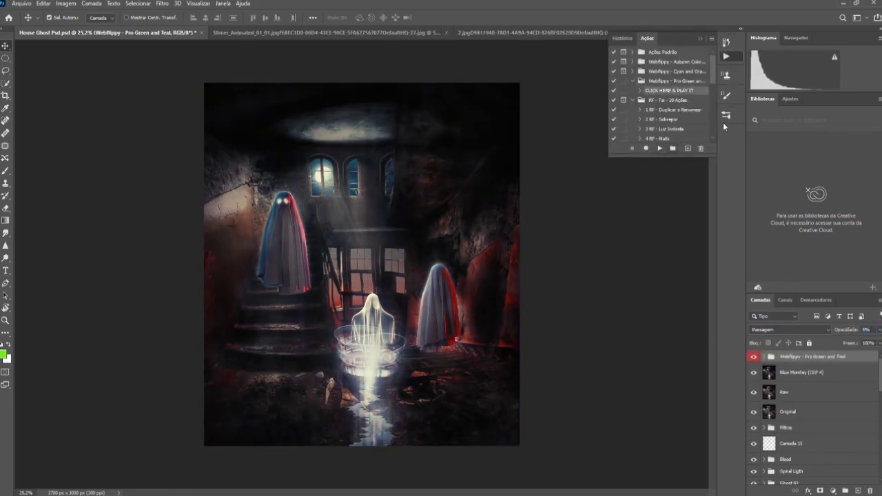
# Run the 16 RF - Nitidez em Layer action with Máscara de Nitidez at 12%, radius 180, threshold 0, and Aplicação Inteligente de Nitidez at 70%.
pyautogui.scroll(-5, 687, 120)
pyautogui.click(686, 100)
pyautogui.click(660, 148)
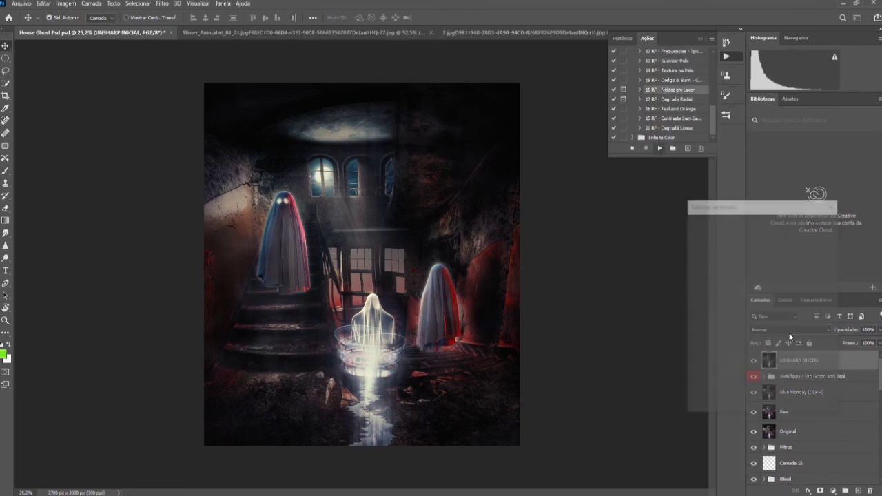
pyautogui.hotkey('ctrl', '-')
pyautogui.hotkey('ctrl', '+')
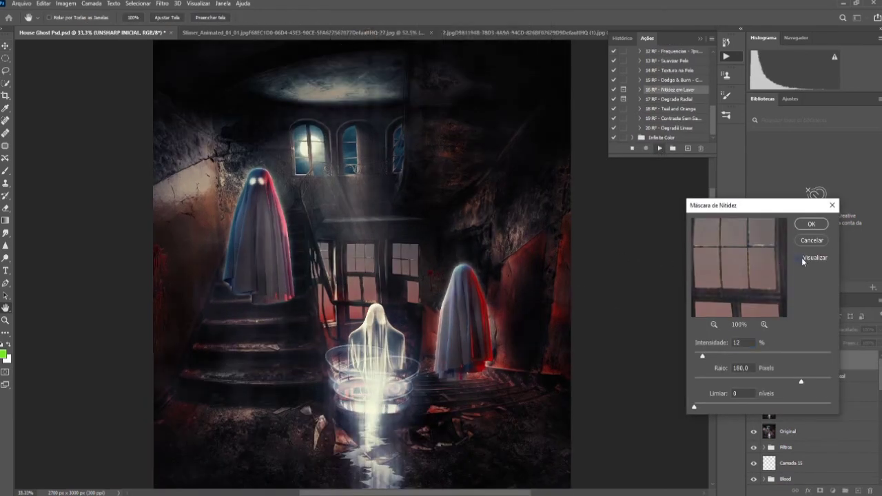
pyautogui.click(812, 224)
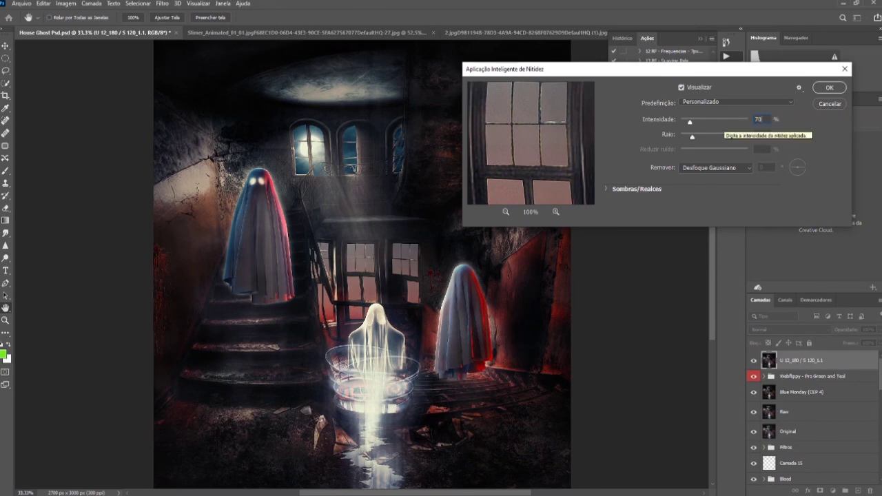
pyautogui.press('Return')
pyautogui.click(701, 38)
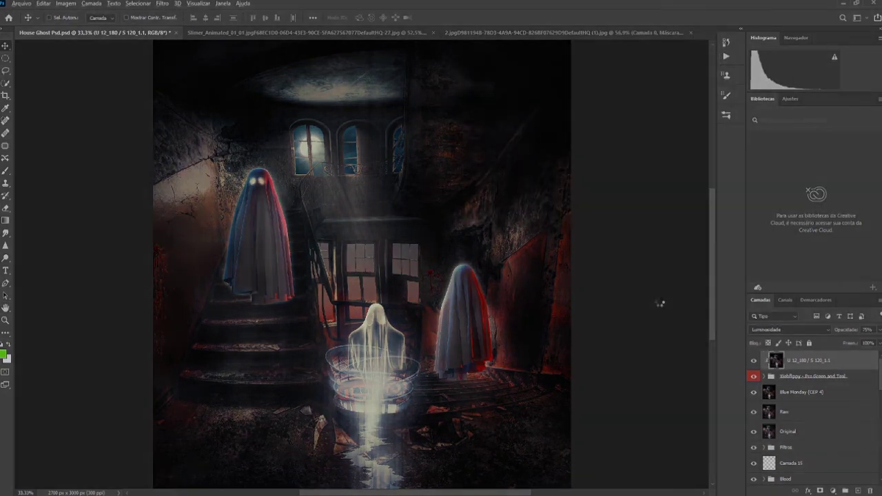